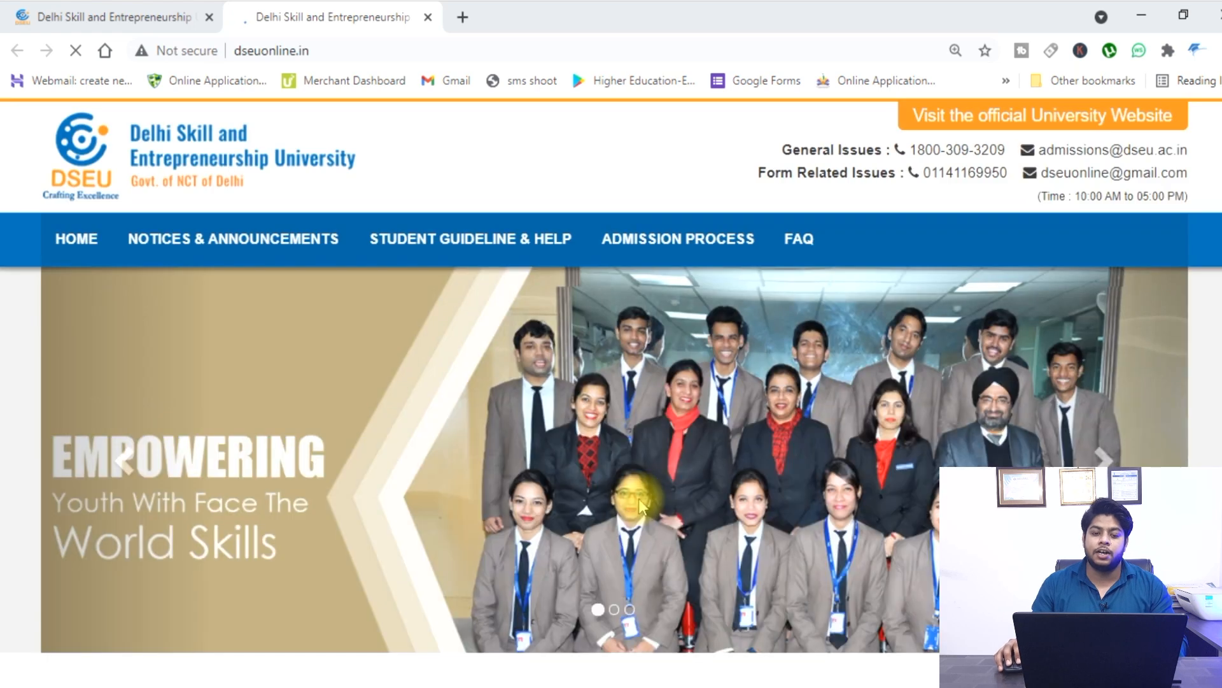
Scroll to Apply for Admission and open Apply Now under Under Graduate Courses (Except B.Tech).
scroll(560, 357, "down", 6)
scroll(560, 361, "down", 4)
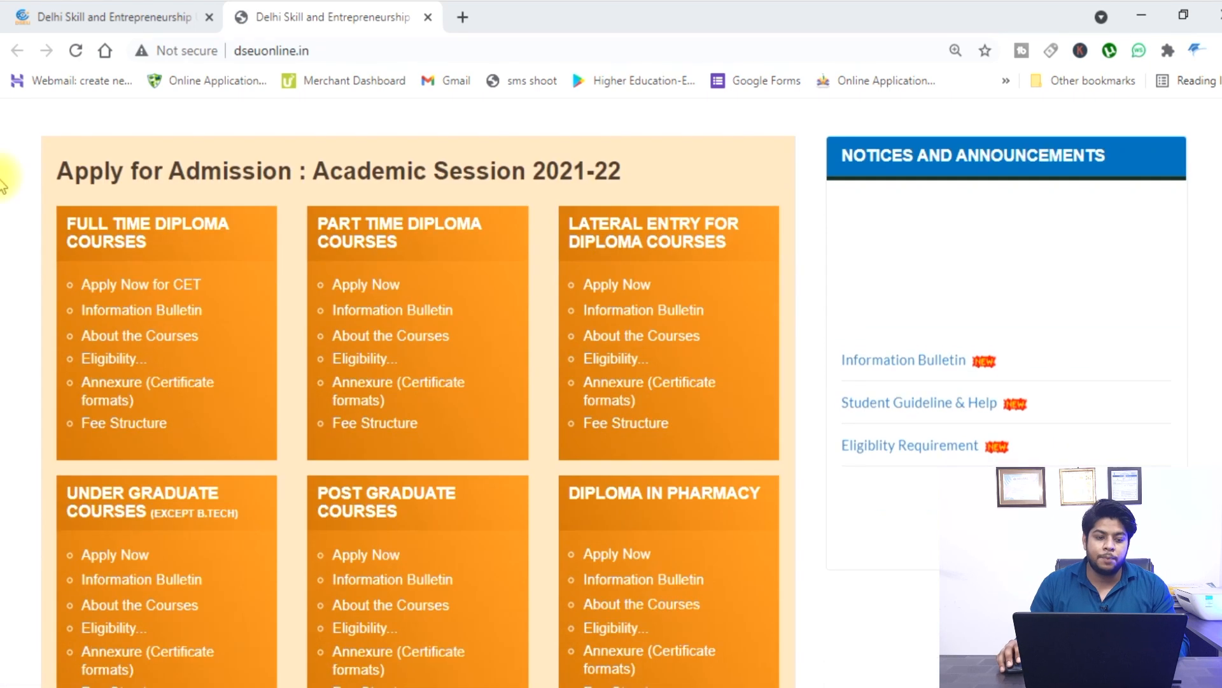
scroll(466, 299, "down", 3)
scroll(382, 198, "up", 2)
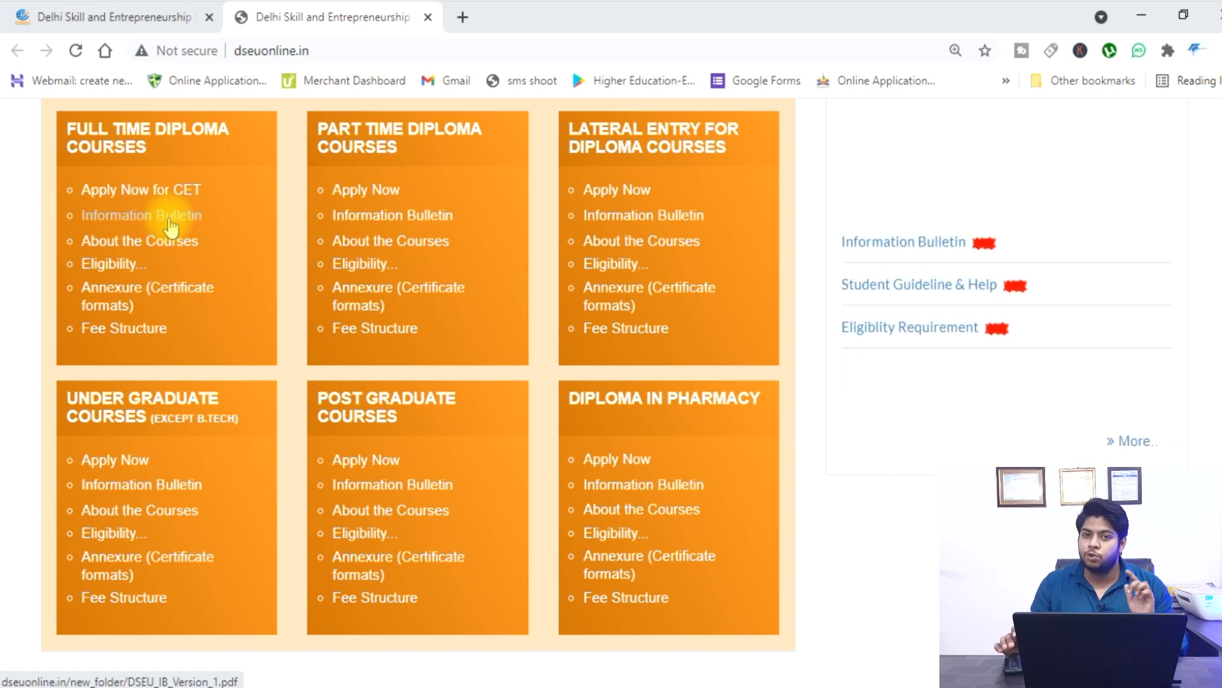
left_click(121, 461)
scroll(606, 273, "down", 1)
scroll(605, 274, "up", 1)
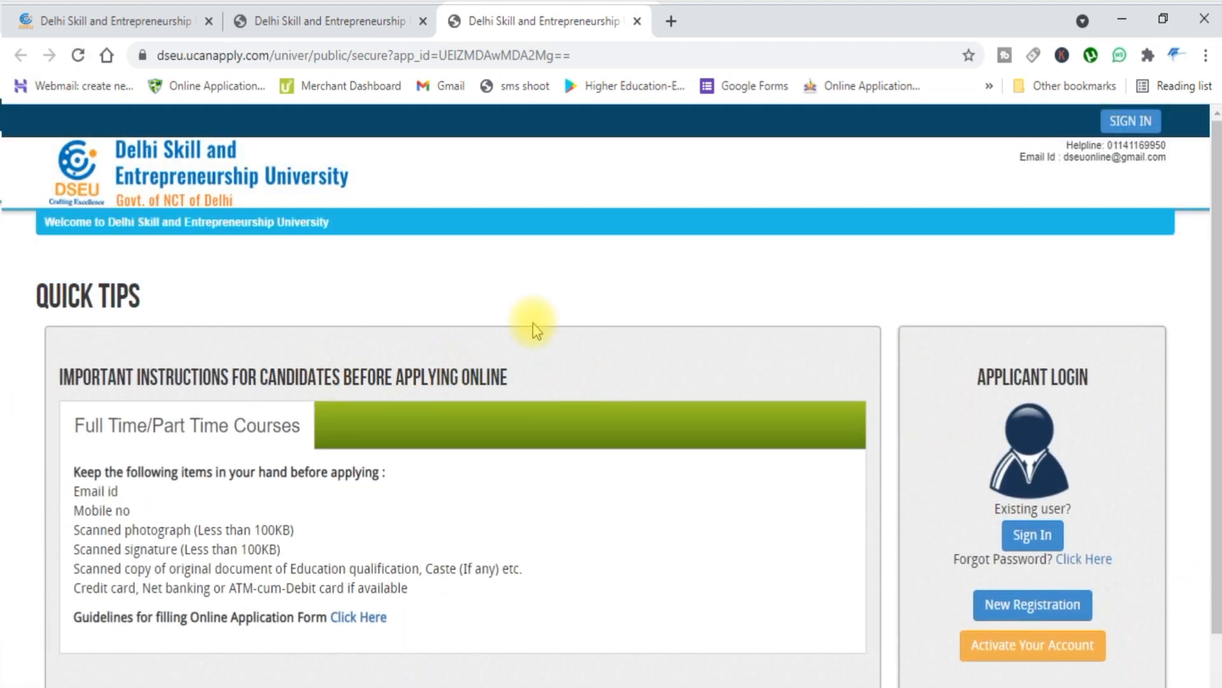
scroll(620, 346, "down", 1)
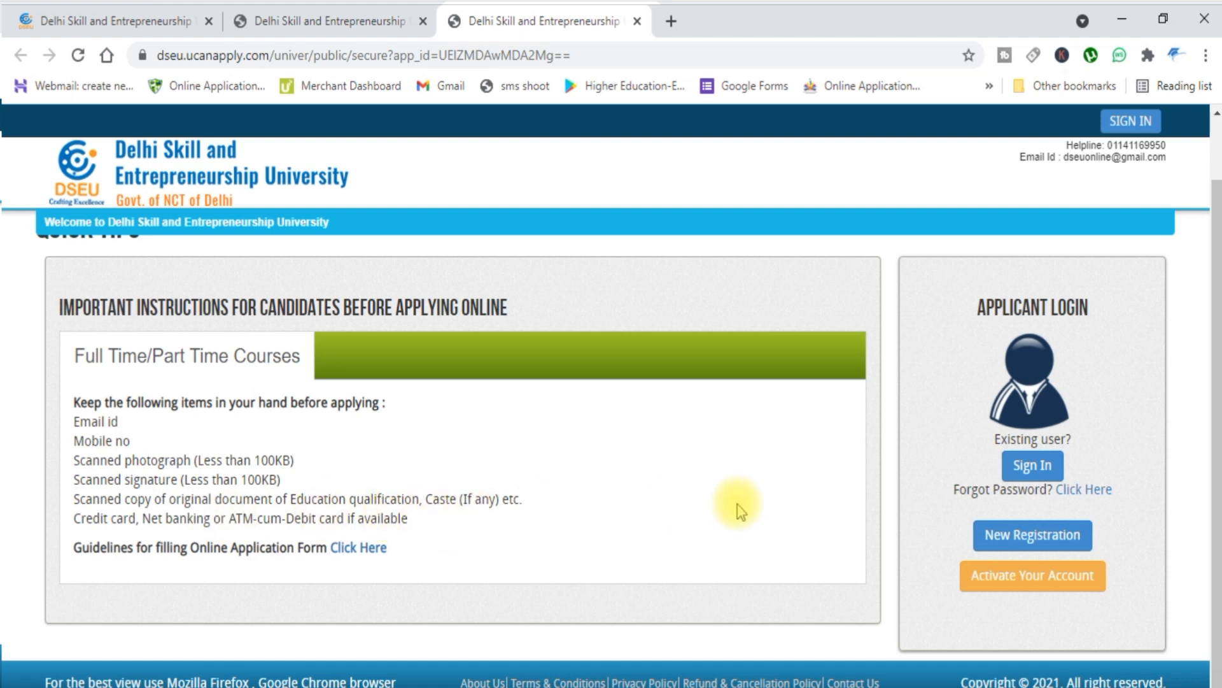
Start a new registration and enter the applicant's name, clearing the mistyped middle name.
left_click(1020, 544)
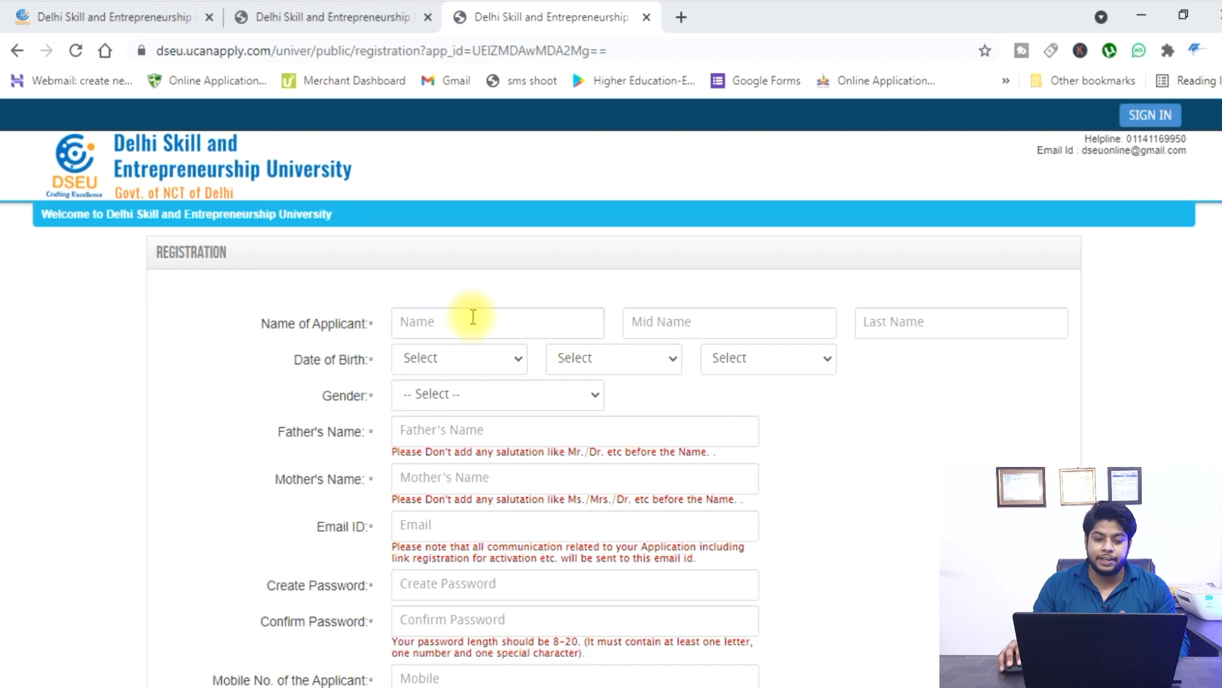
left_click(438, 320)
type("RAHUL")
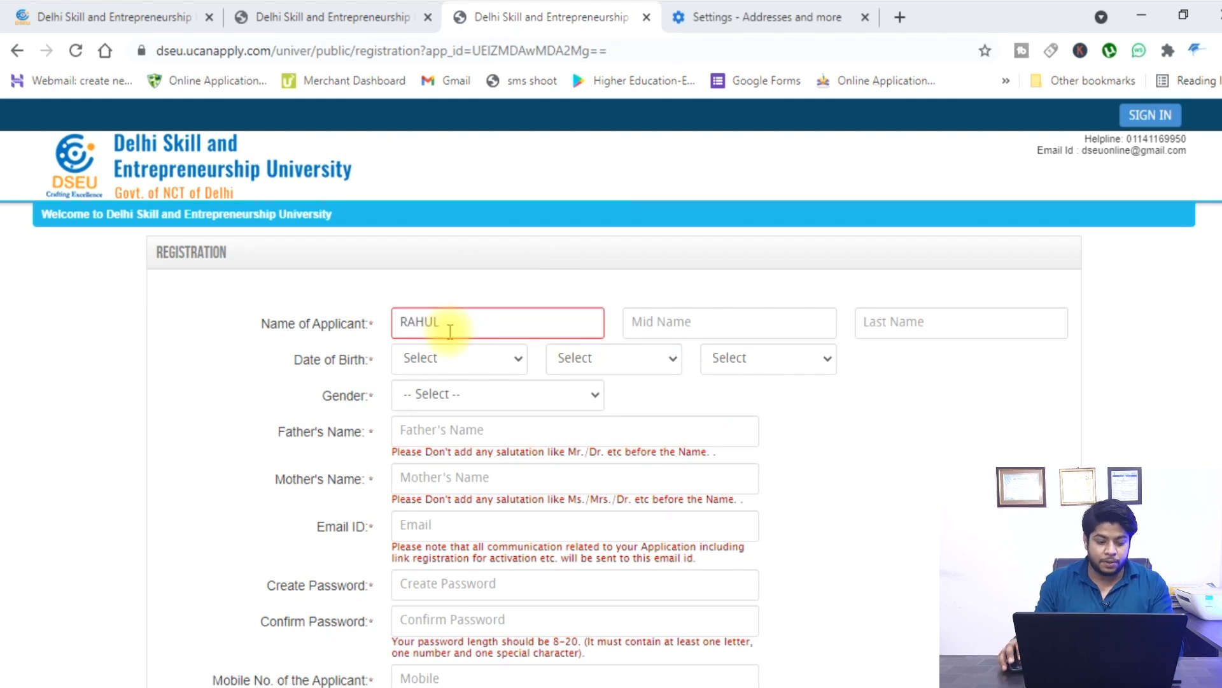
left_click(700, 323)
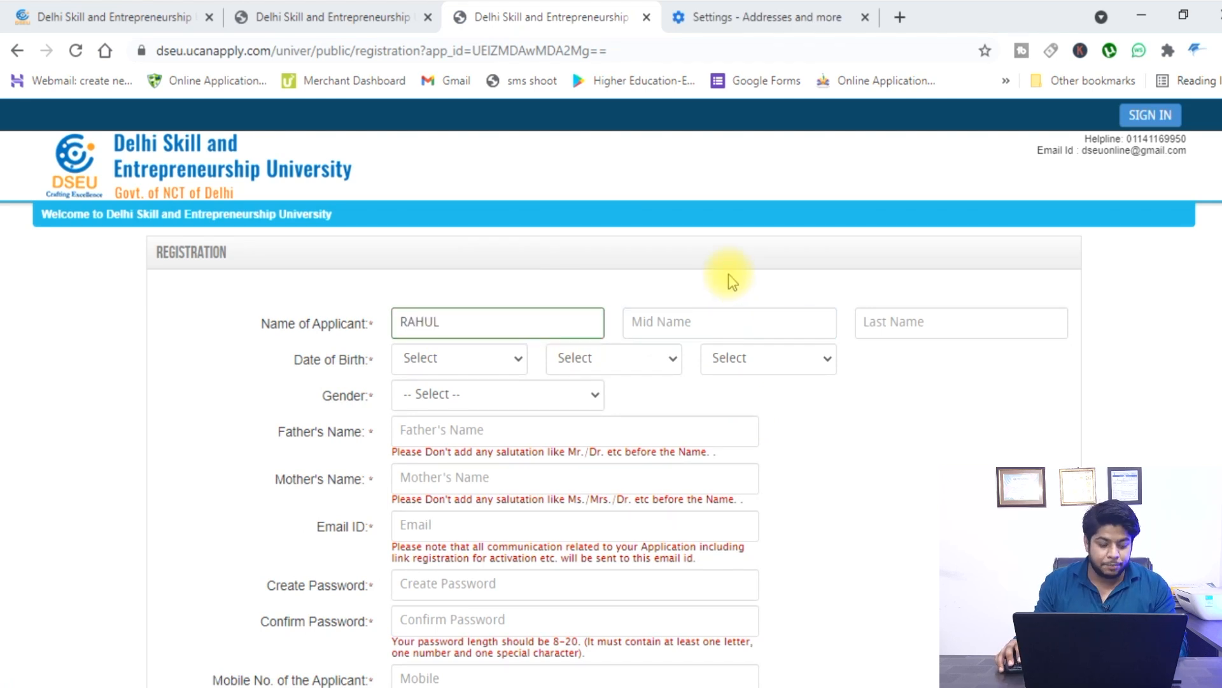
left_click(653, 327)
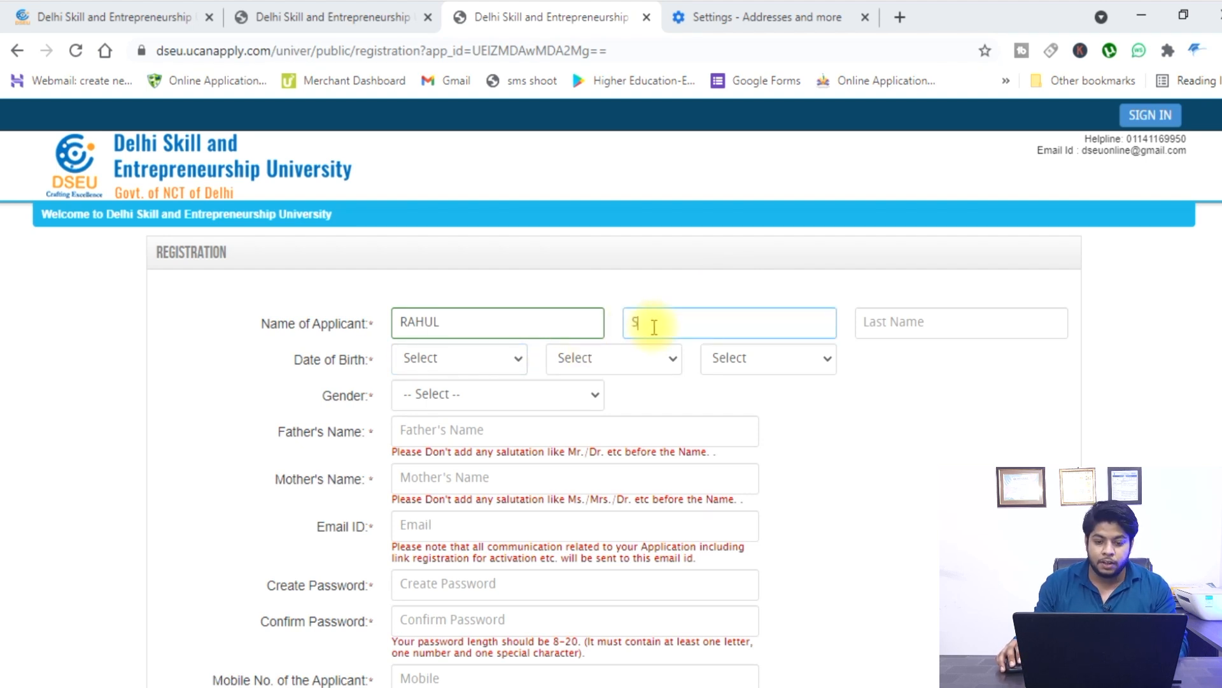
key("BackSpace")
key("BackSpace")
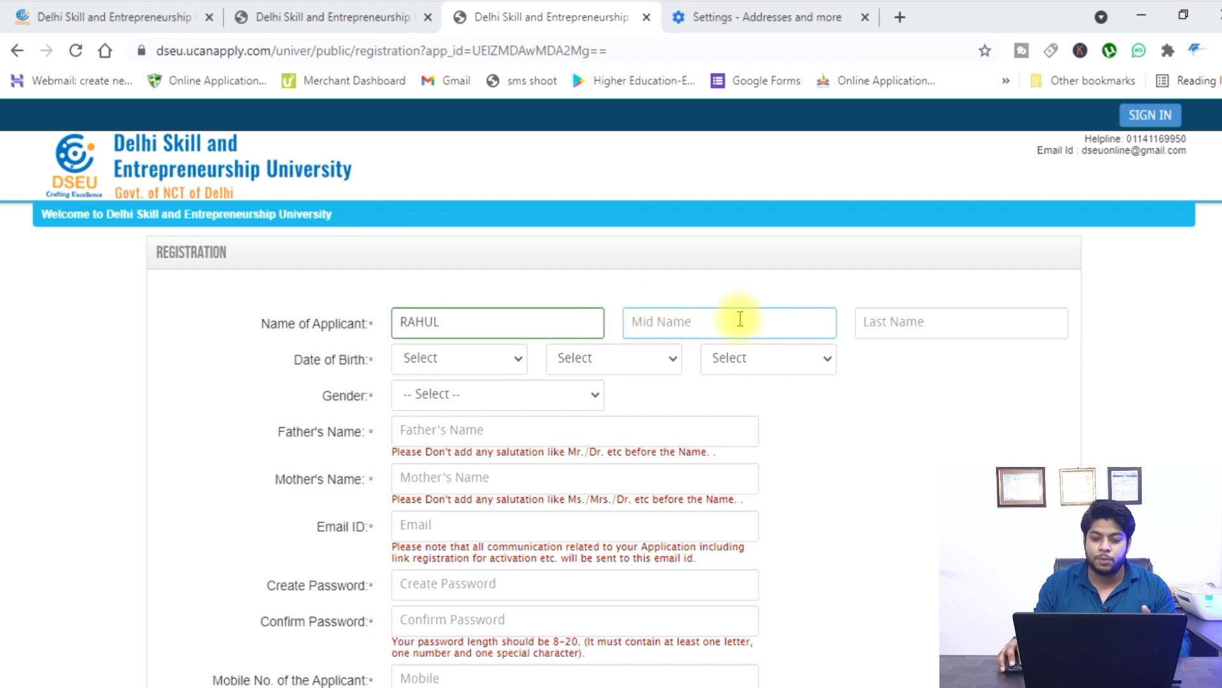
Set the date of birth to 22 March 2001 and gender to MALE.
left_click(477, 356)
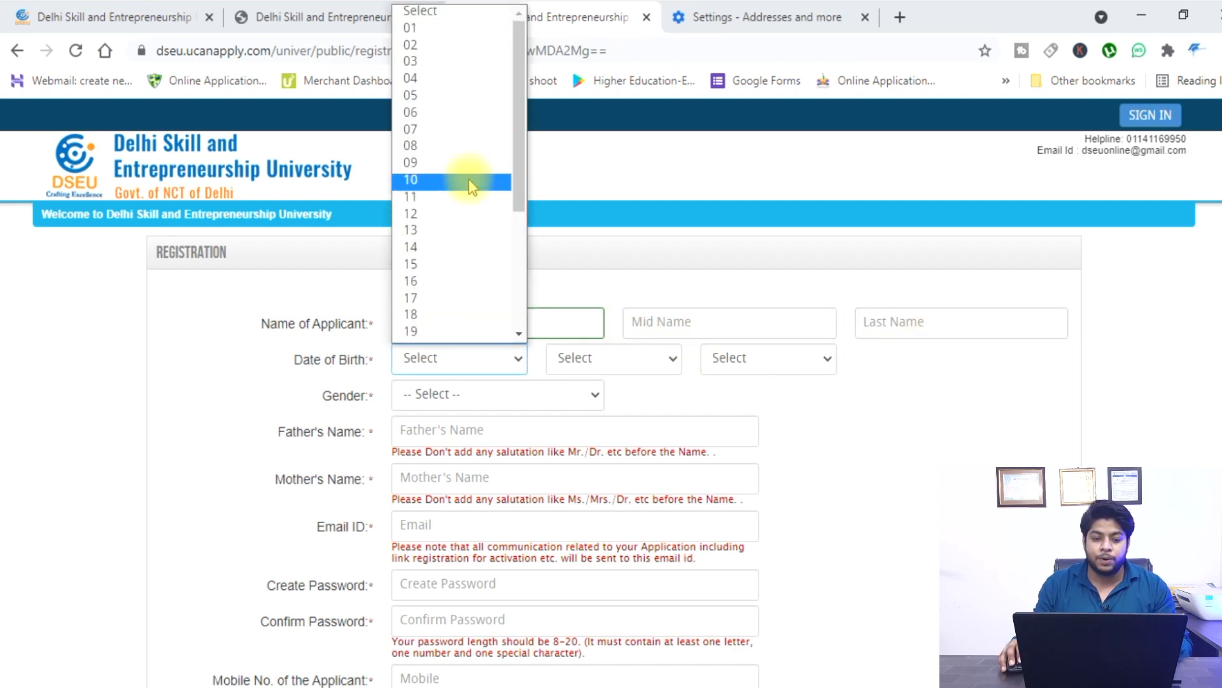
scroll(469, 178, "down", 3)
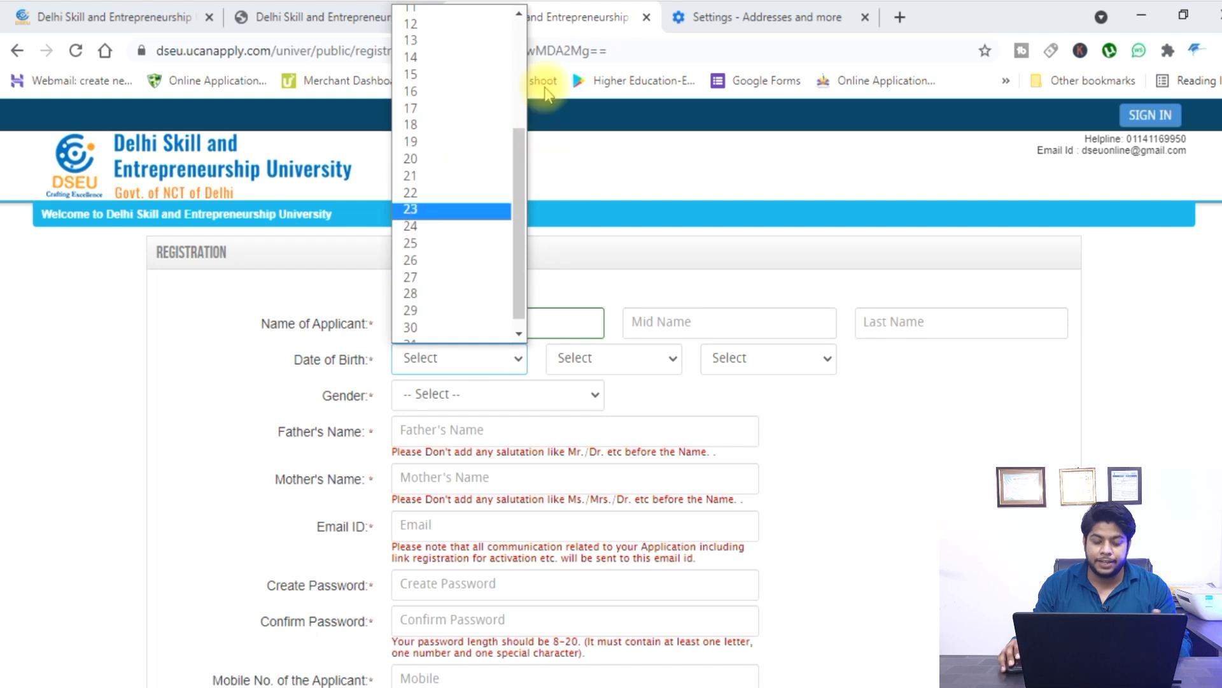
left_click(445, 193)
left_click(608, 358)
left_click(598, 431)
left_click(753, 360)
scroll(783, 223, "down", 8)
scroll(783, 219, "down", 3)
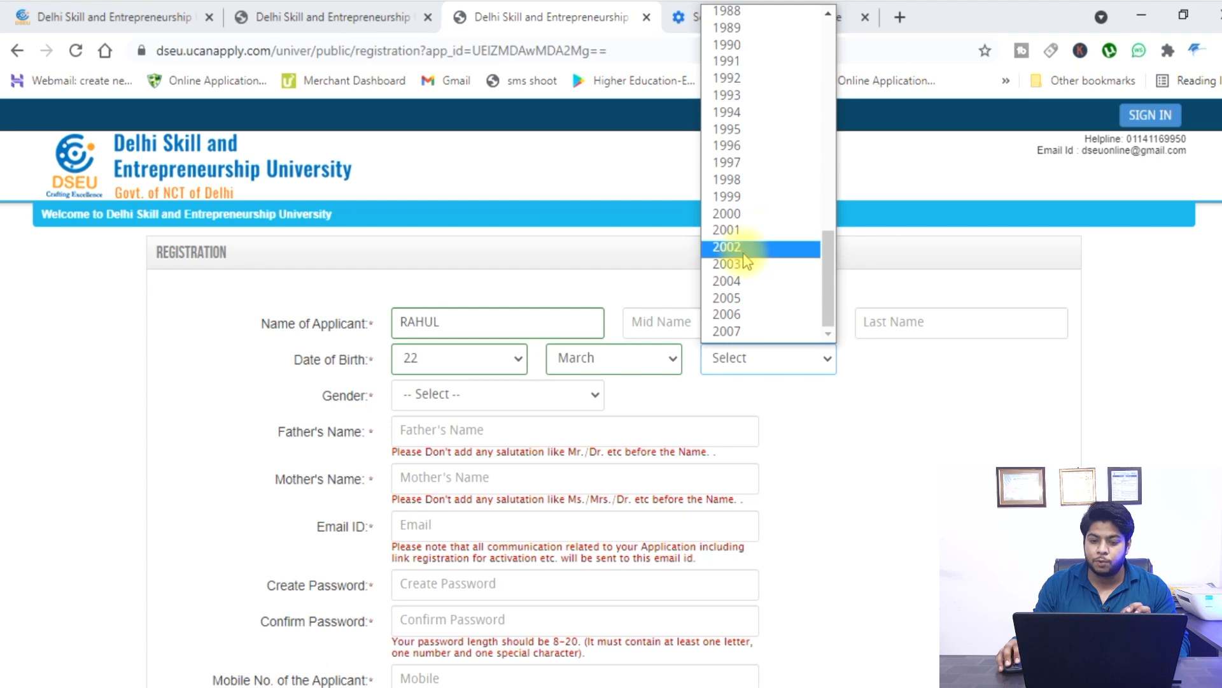
left_click(764, 230)
scroll(636, 350, "down", 2)
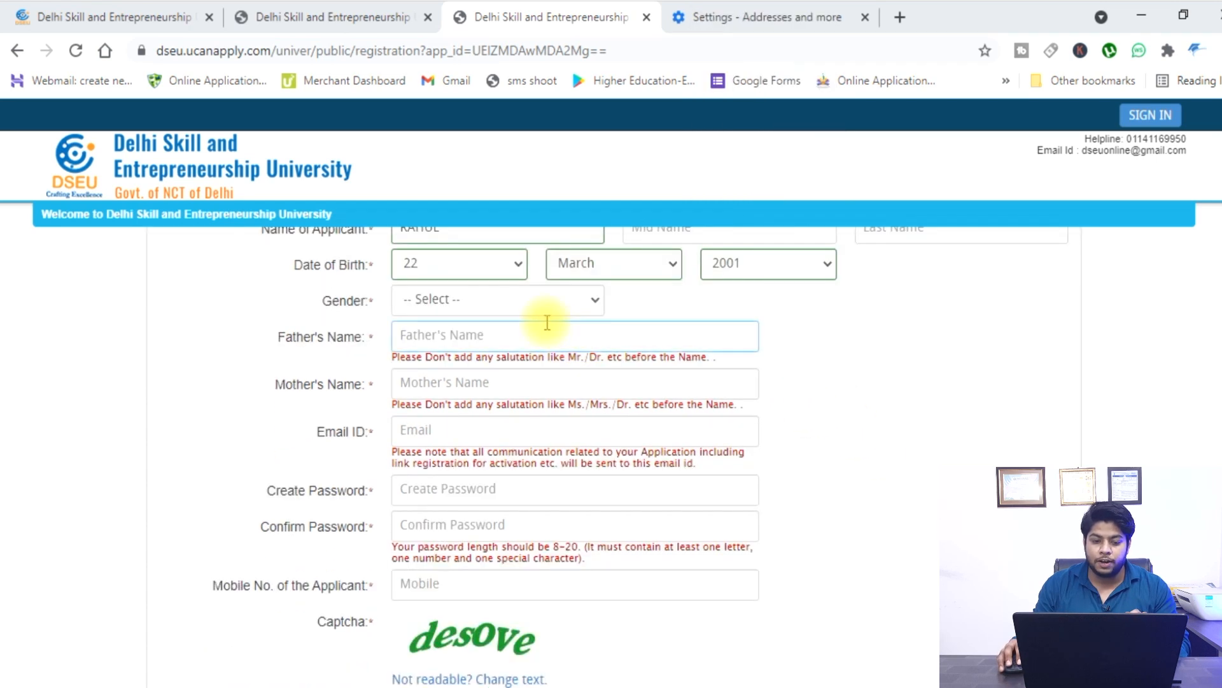
left_click(540, 295)
left_click(423, 344)
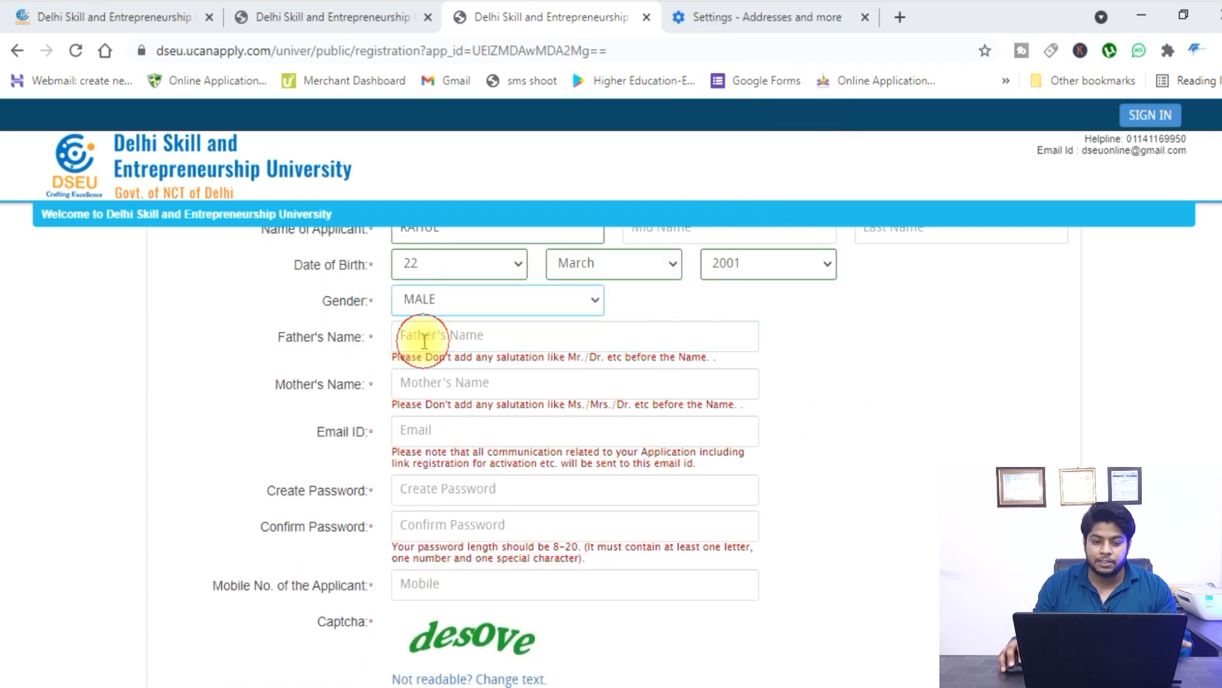
Fill in the father's and mother's names, the e-mail address and the confirm password.
left_click(454, 338)
type("dsfsdfds")
left_click(472, 382)
type("sd")
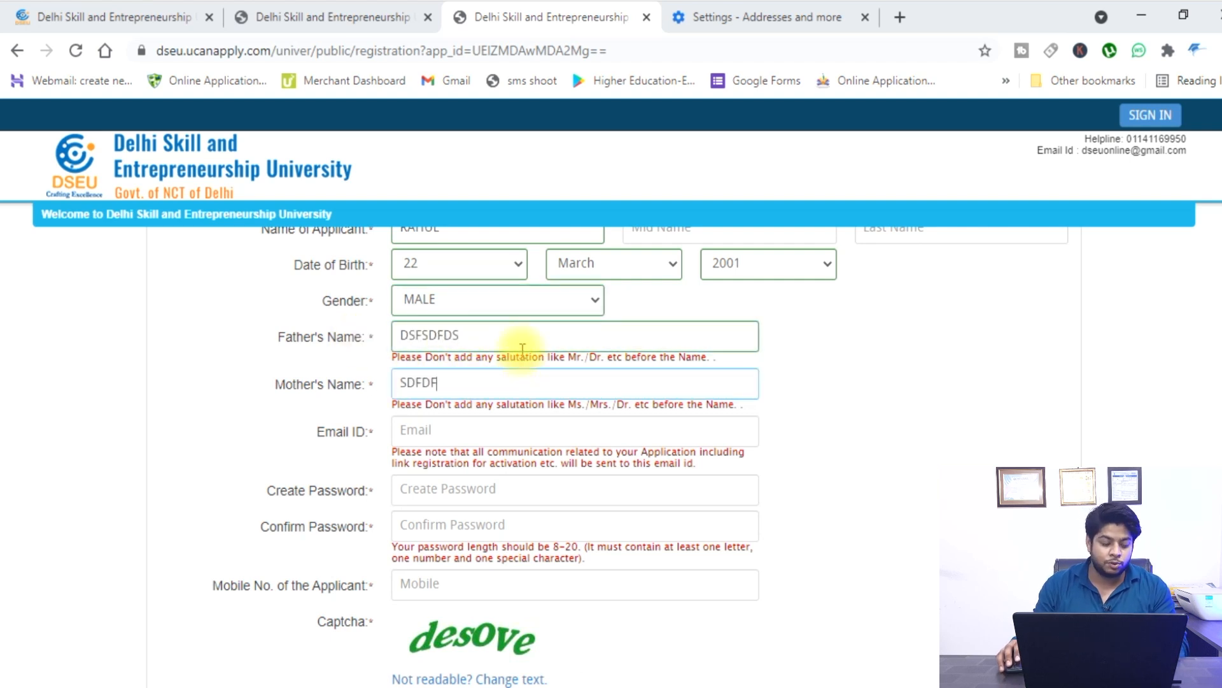
left_click(488, 425)
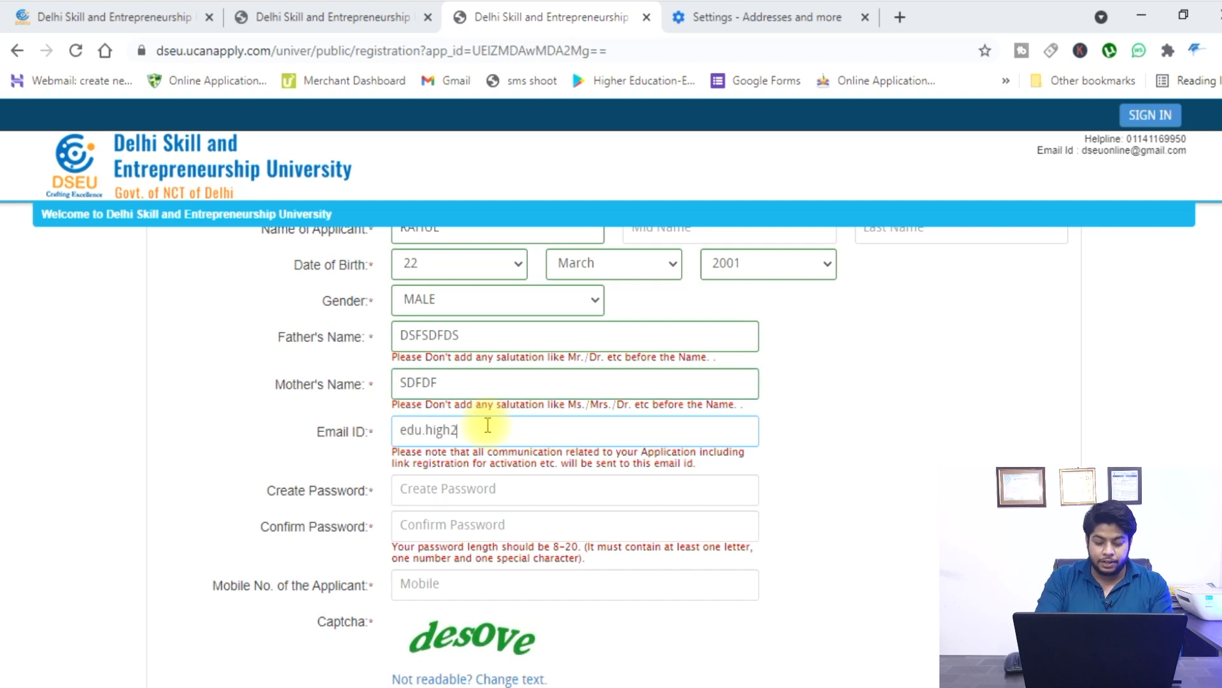
left_click(475, 485)
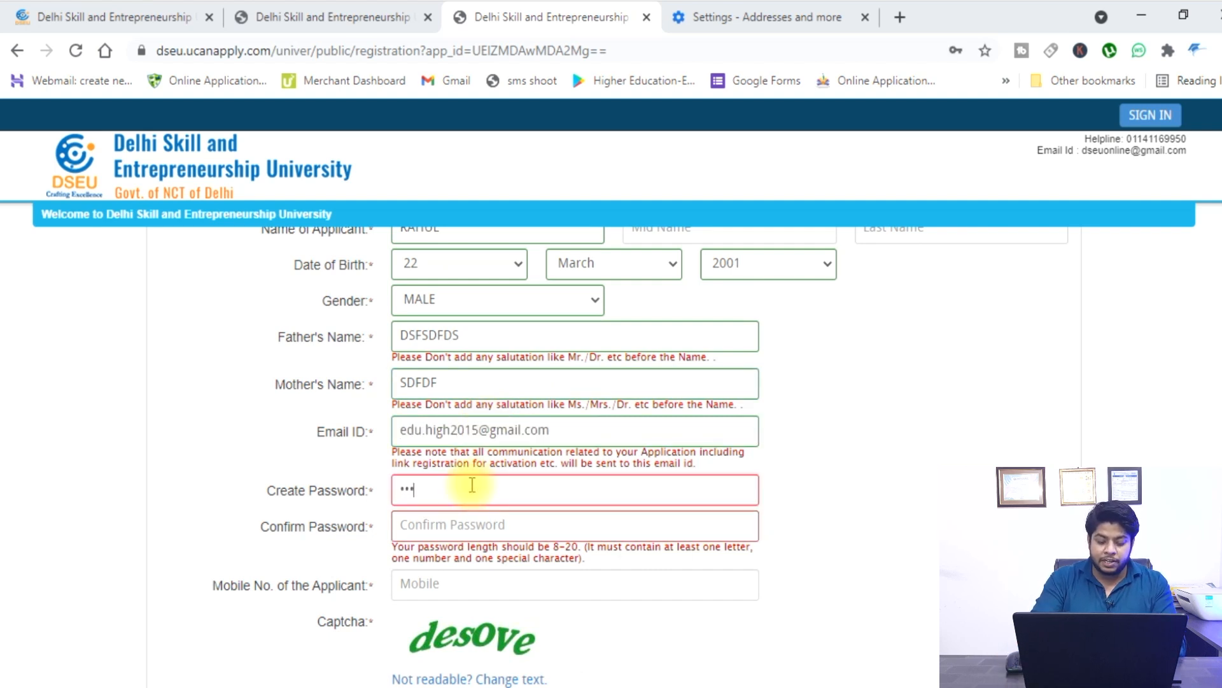
left_click(491, 526)
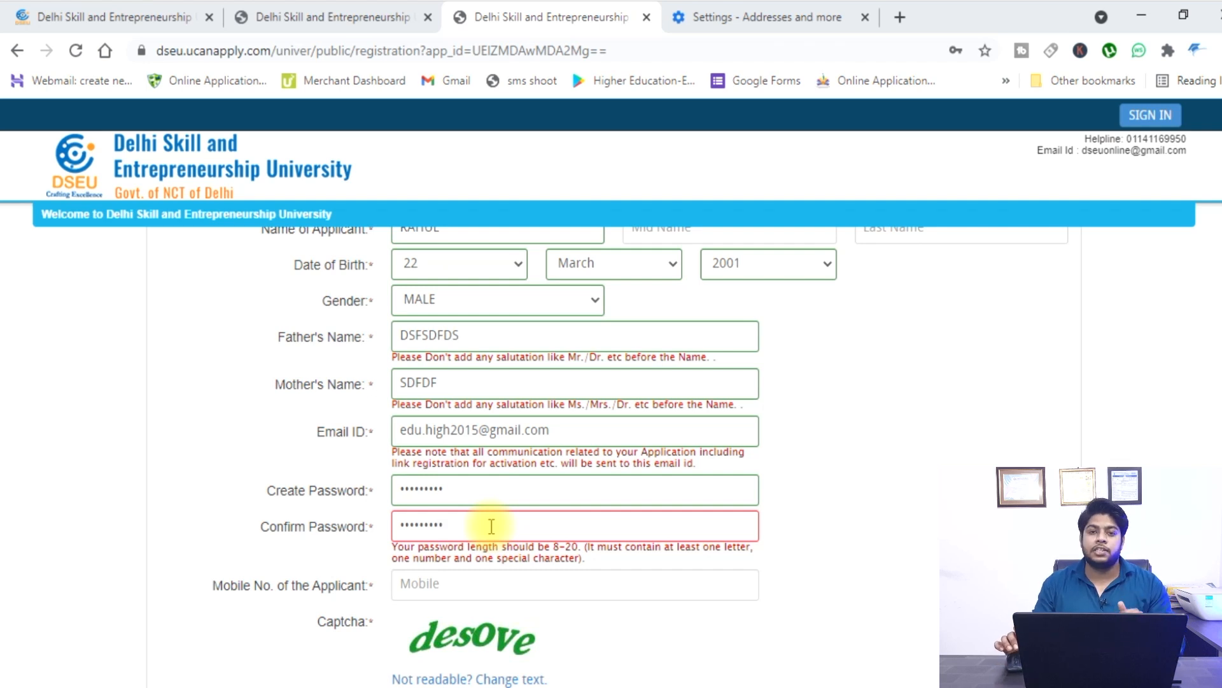
scroll(491, 526, "down", 2)
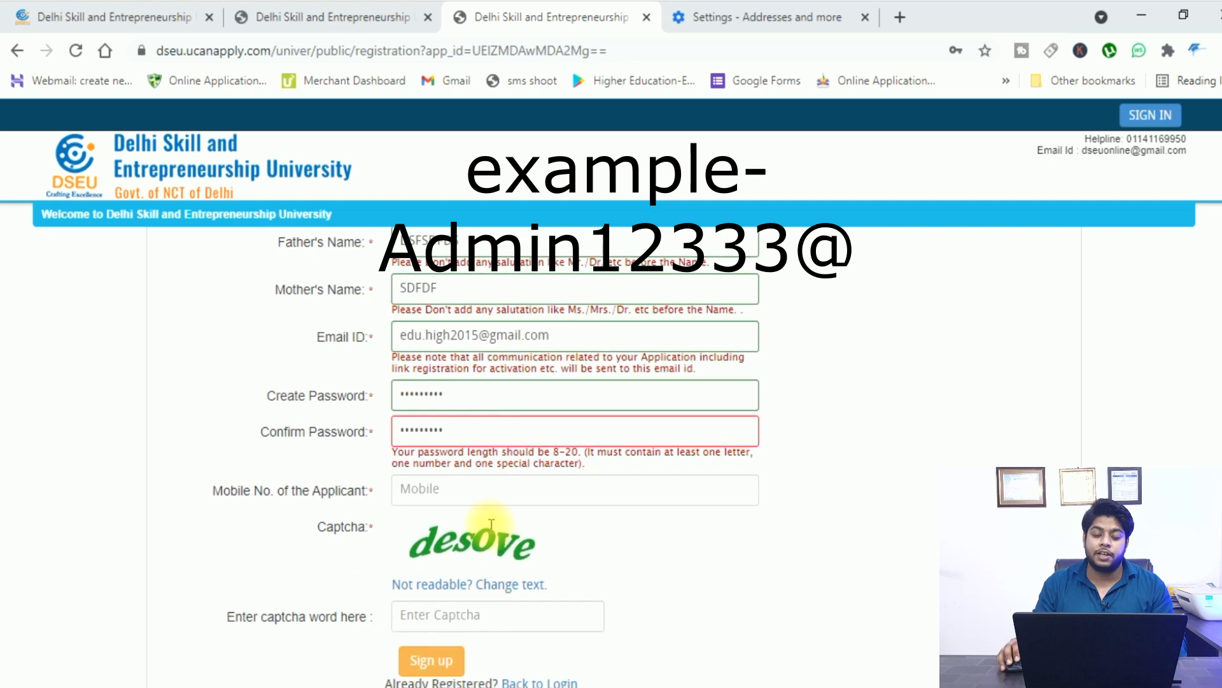
Enter the mobile number and captcha, then sign up and confirm the registration.
left_click(513, 491)
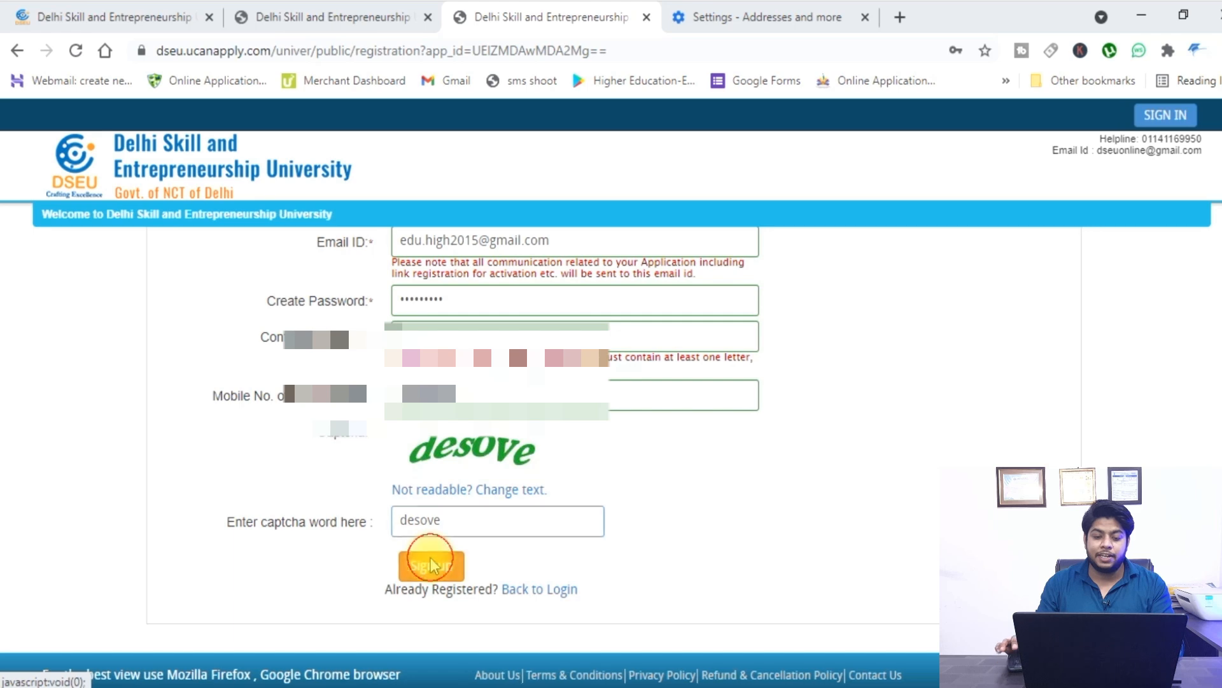
left_click(430, 560)
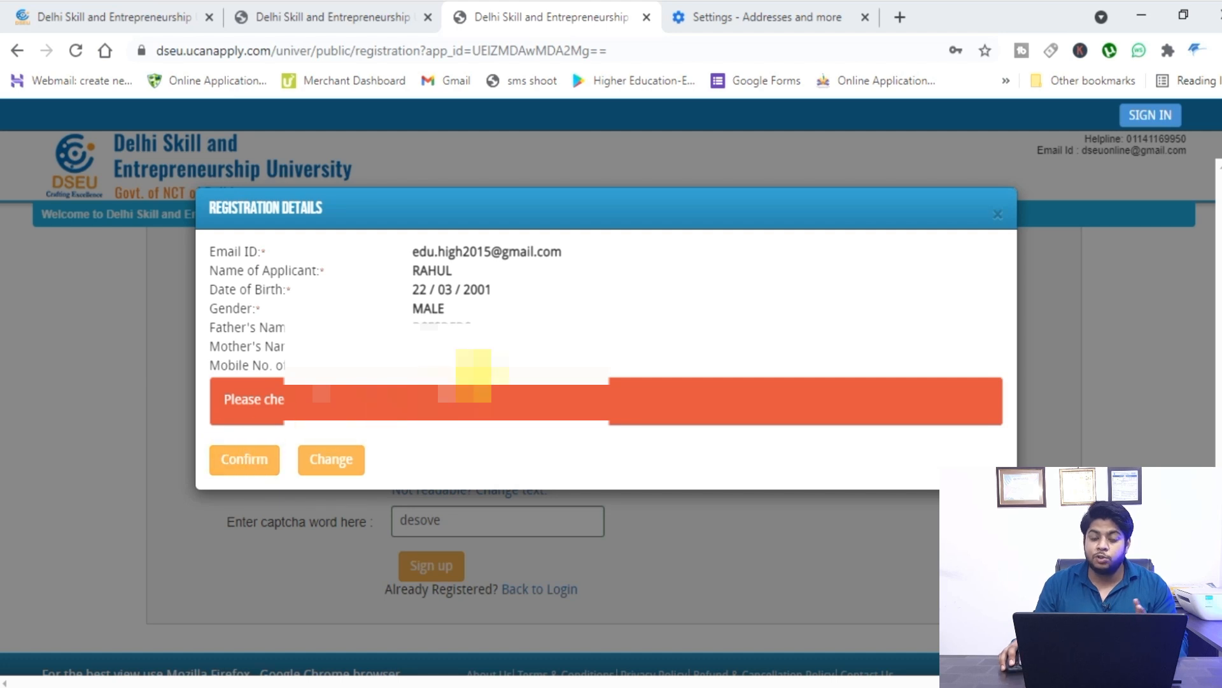
left_click(222, 464)
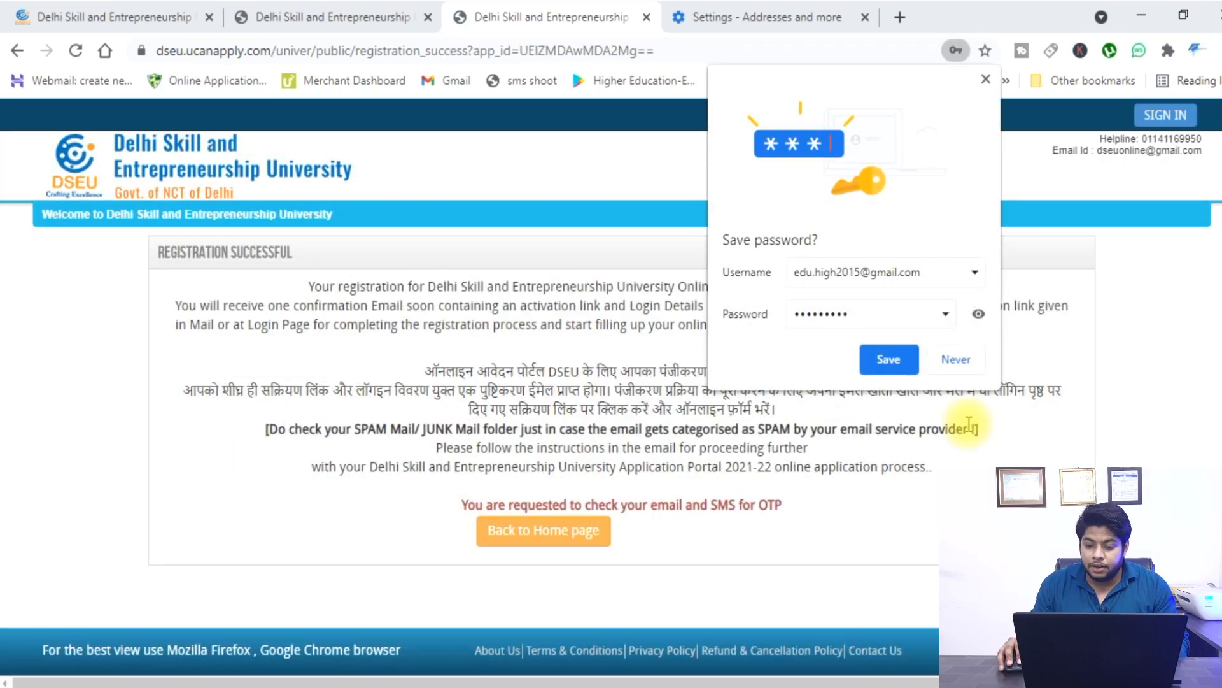
Decline saving the password and open the Gmail inbox in the spare tab.
left_click(964, 361)
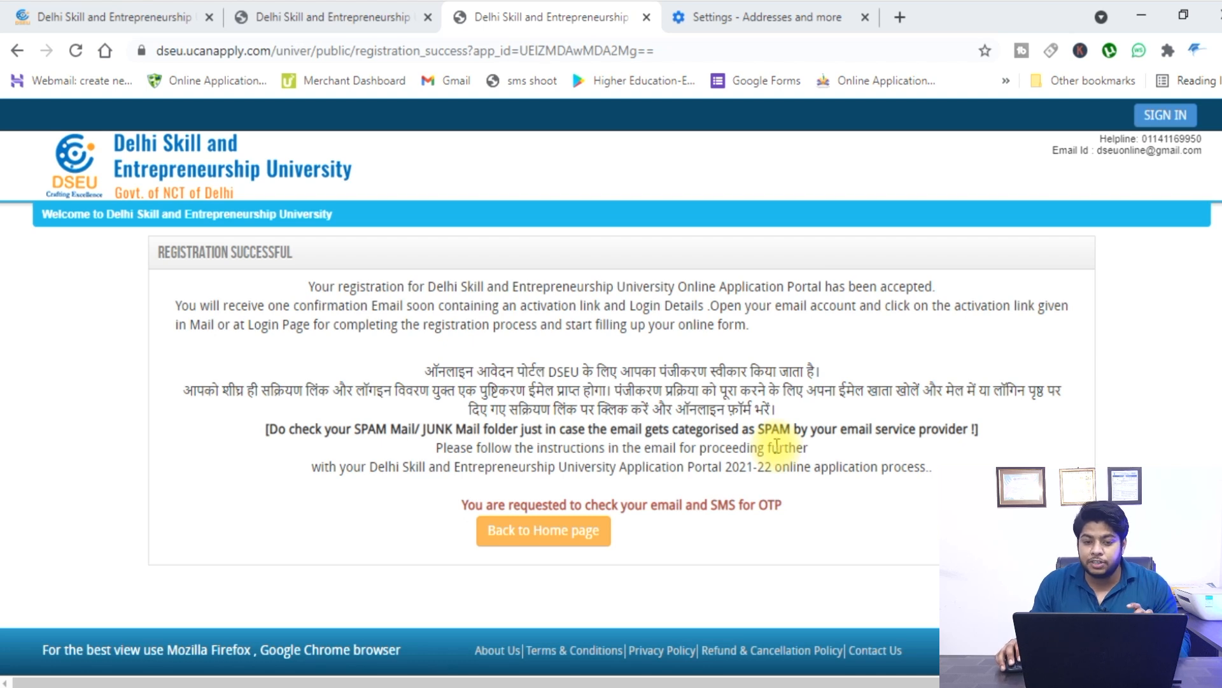
left_click(801, 10)
left_click(454, 89)
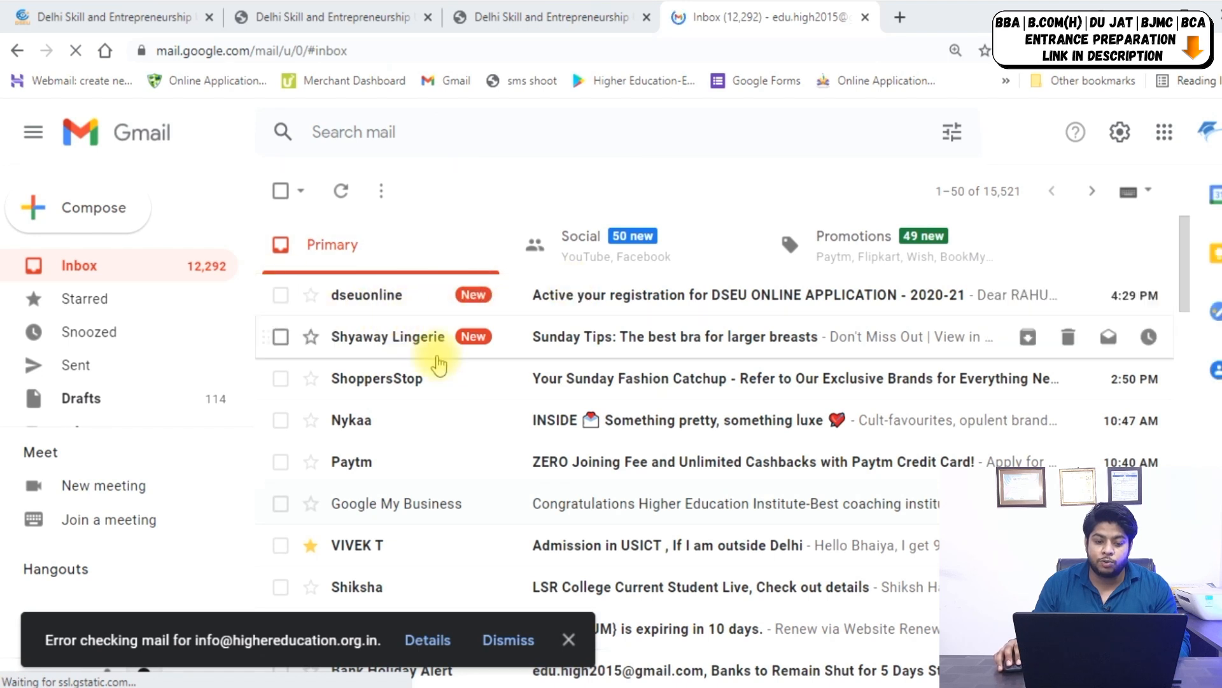
Open the dseuonline activation e-mail, dismiss the error notice and scroll to the verify link.
left_click(621, 295)
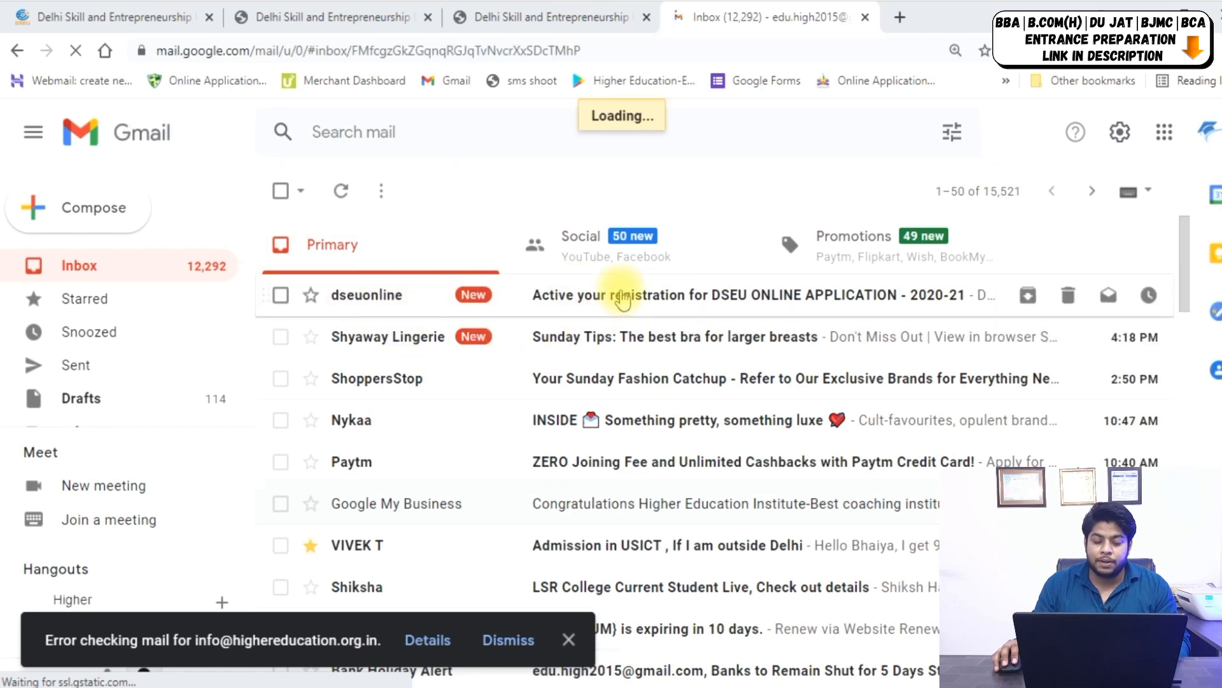
left_click(515, 643)
scroll(491, 410, "down", 3)
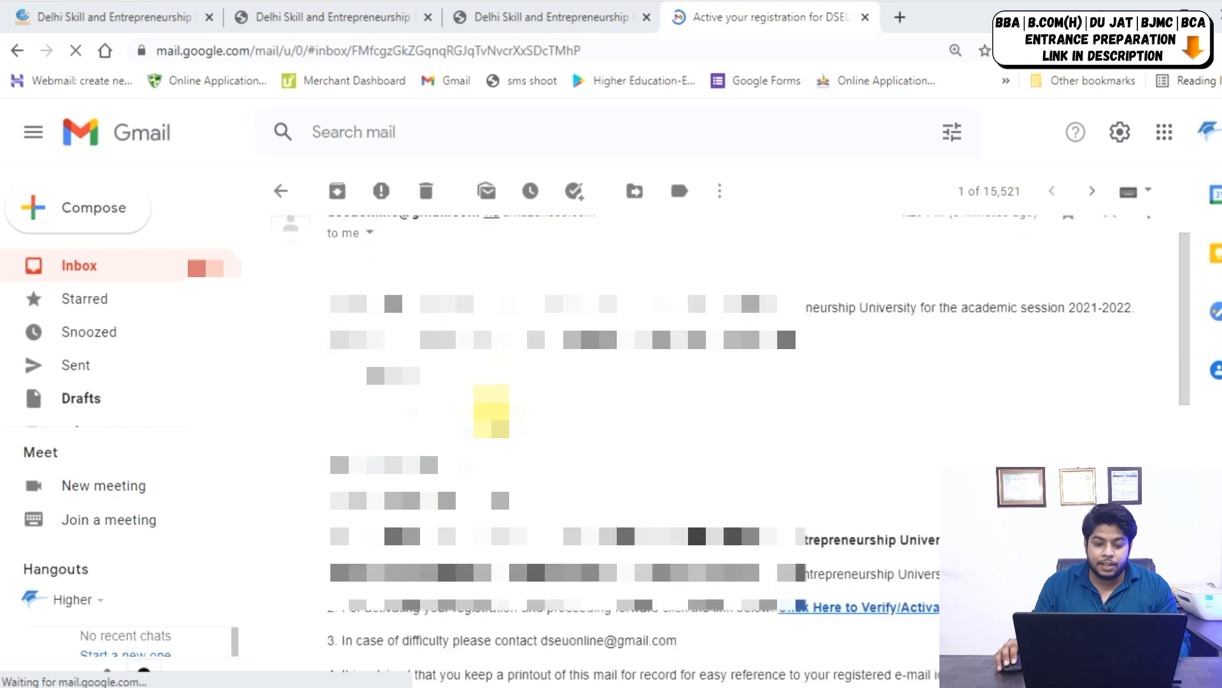
scroll(636, 445, "down", 1)
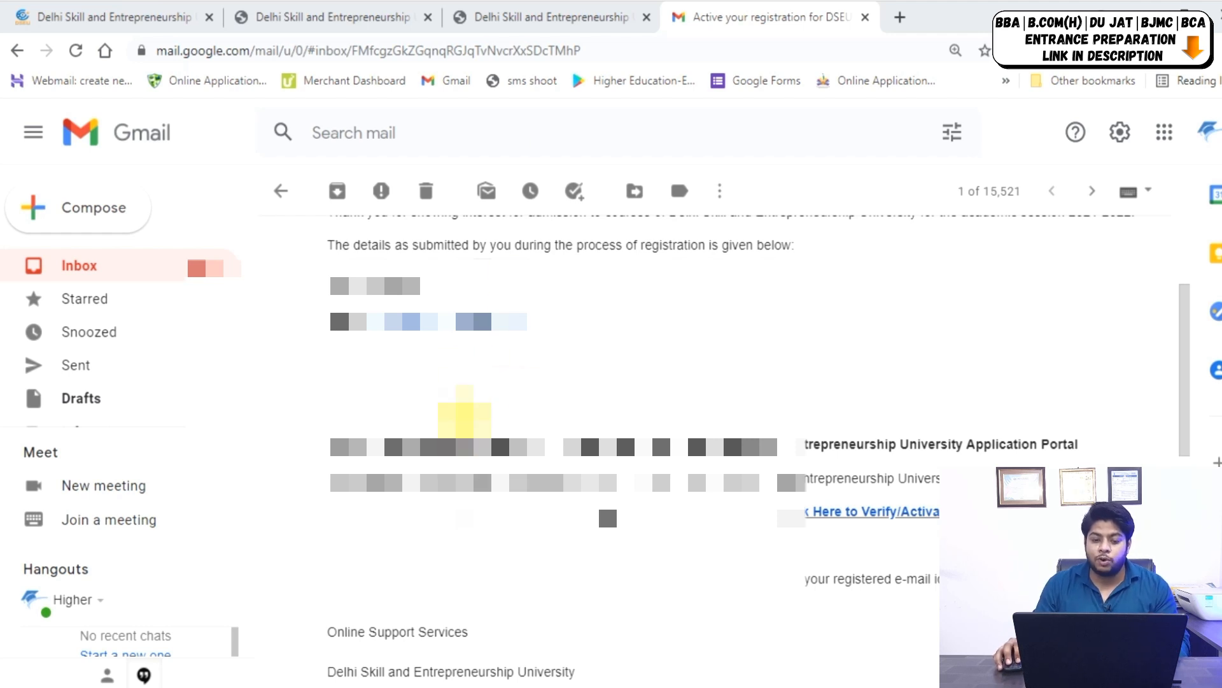
Fill the username with the registered e-mail and submit the emailed activation code.
left_click(548, 18)
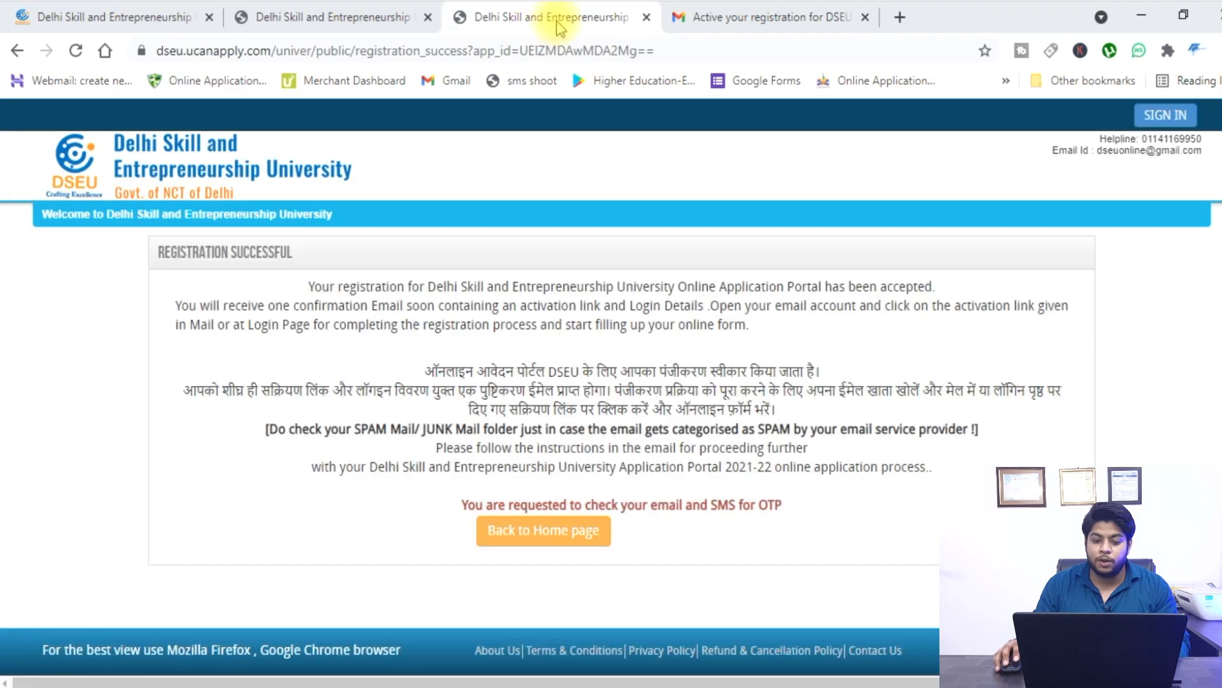
left_click(576, 538)
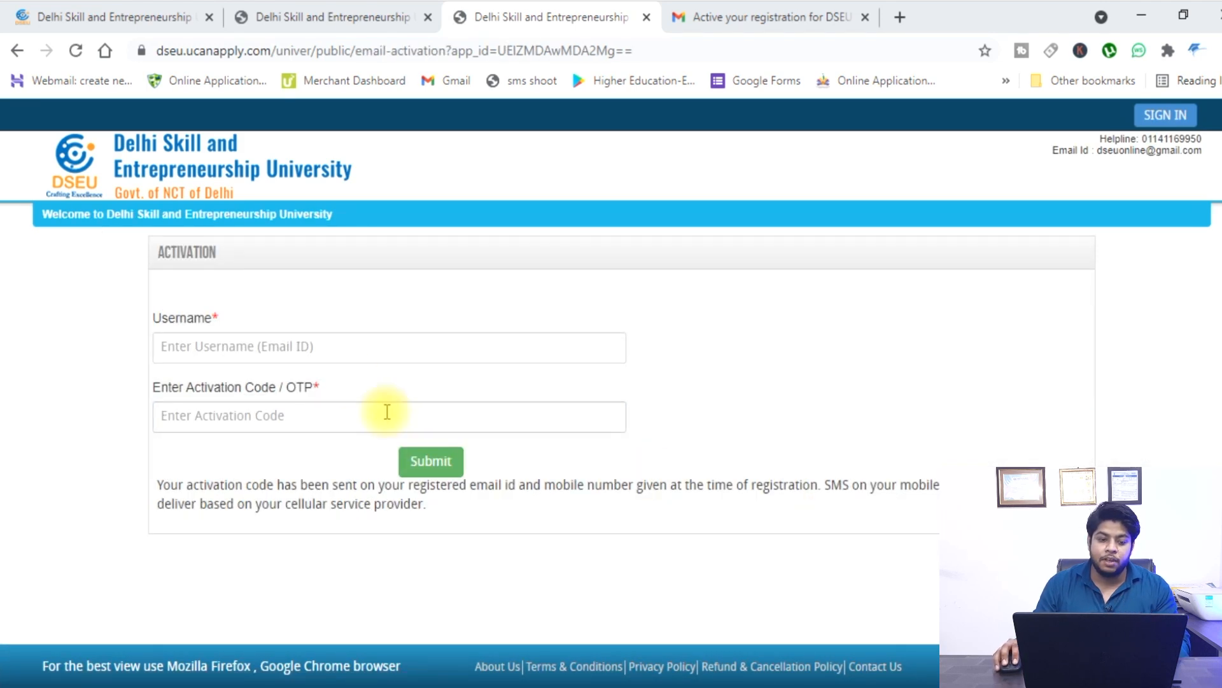
left_click(355, 357)
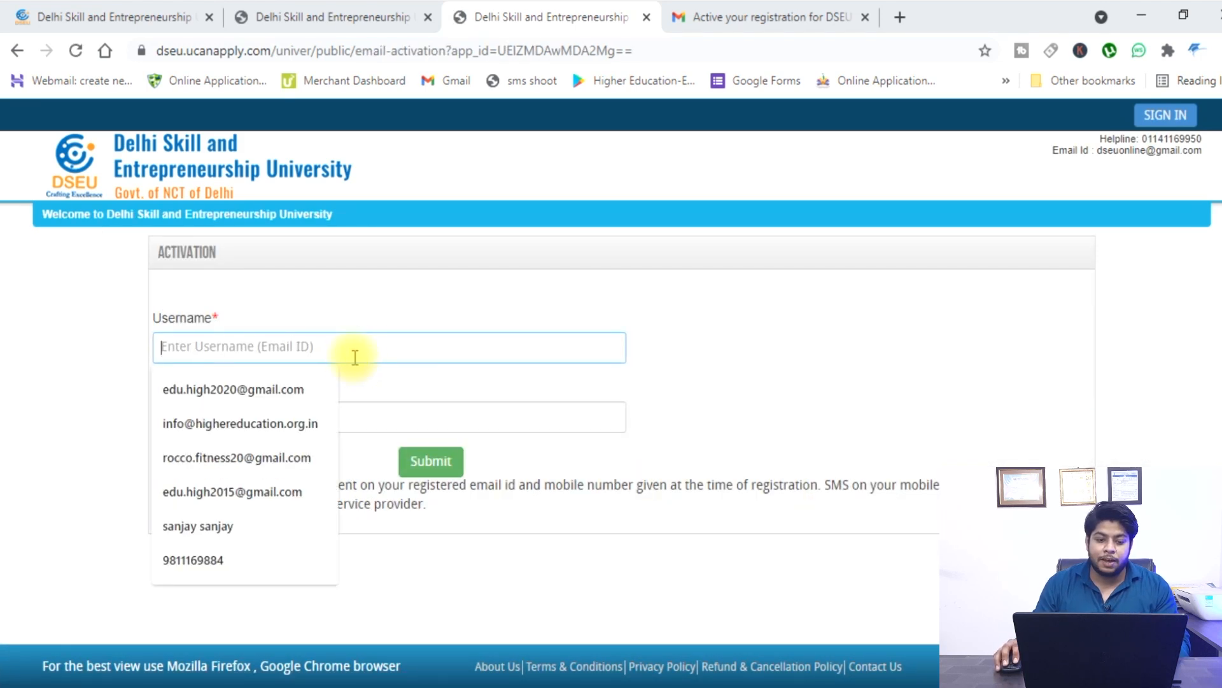
left_click(306, 390)
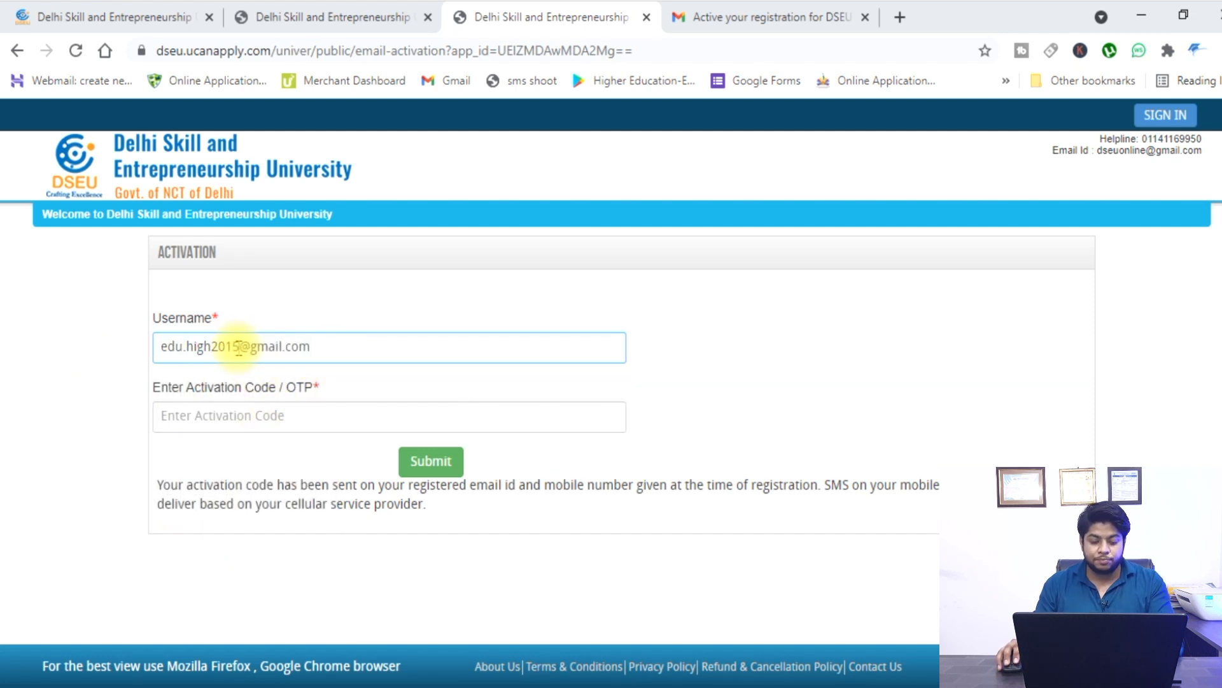
left_click(256, 417)
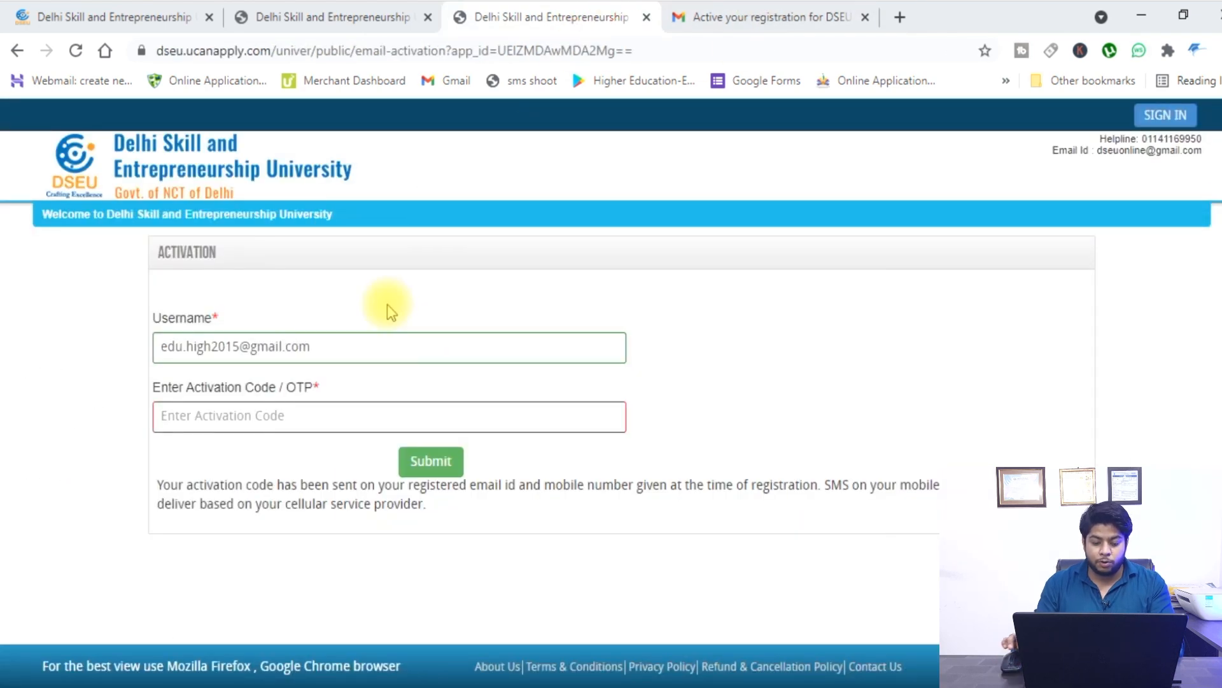
left_click(767, 14)
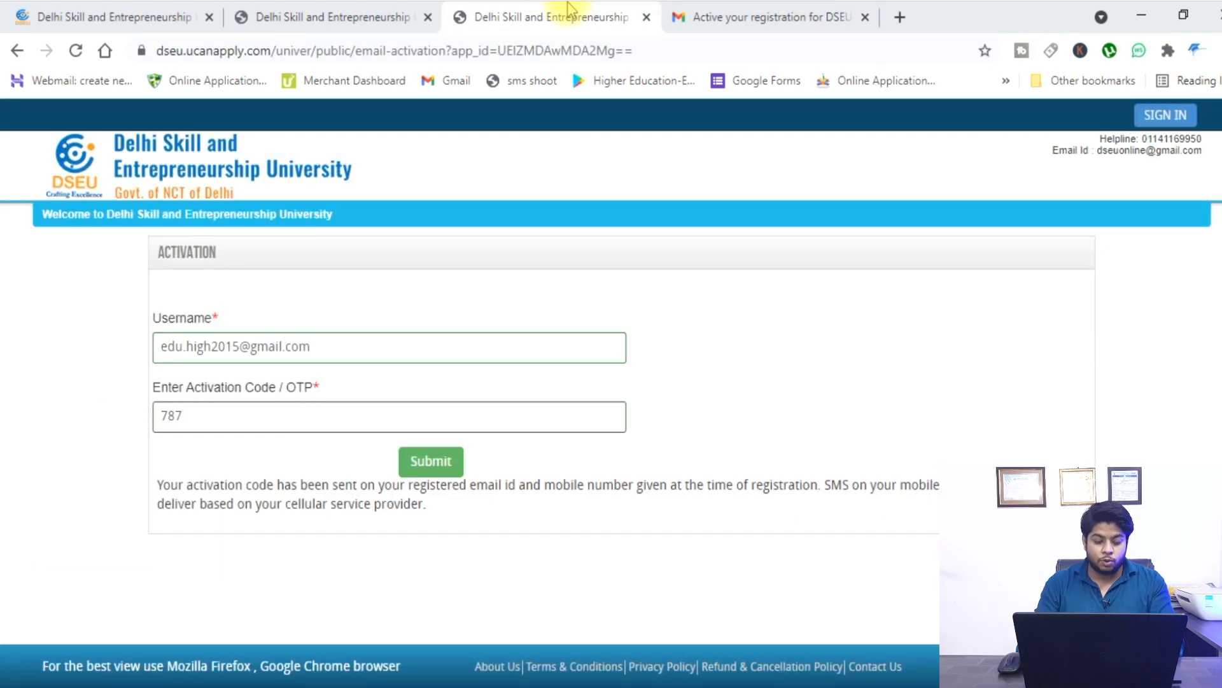
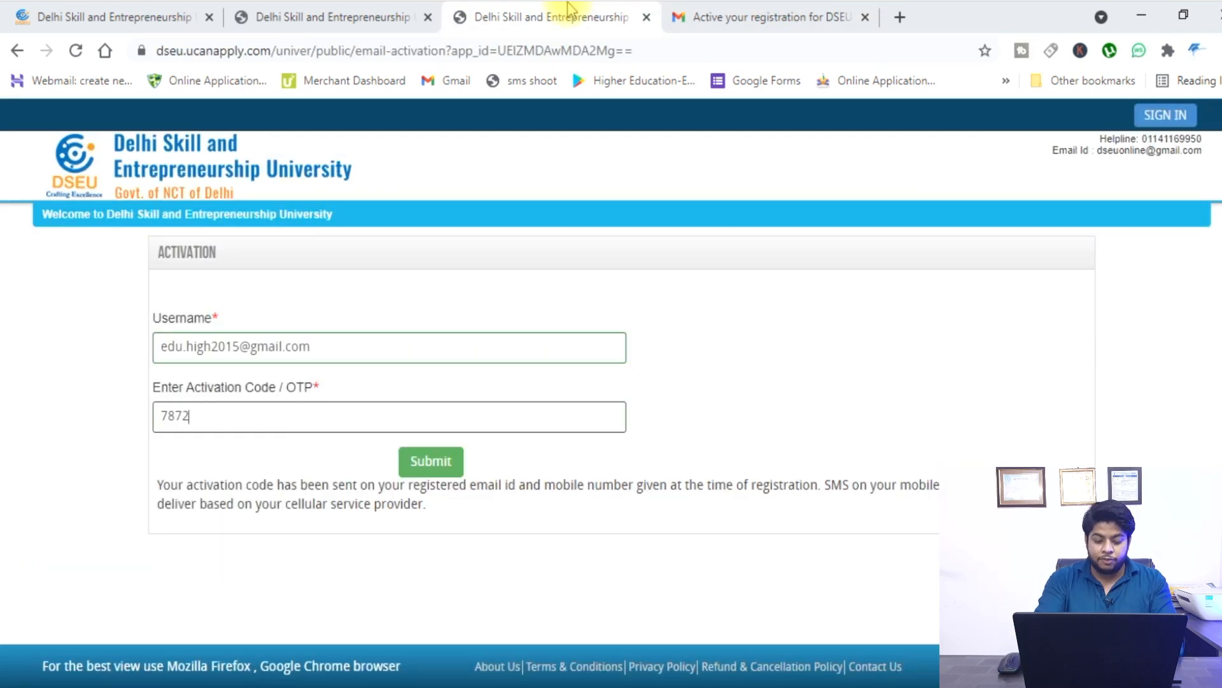
left_click(456, 471)
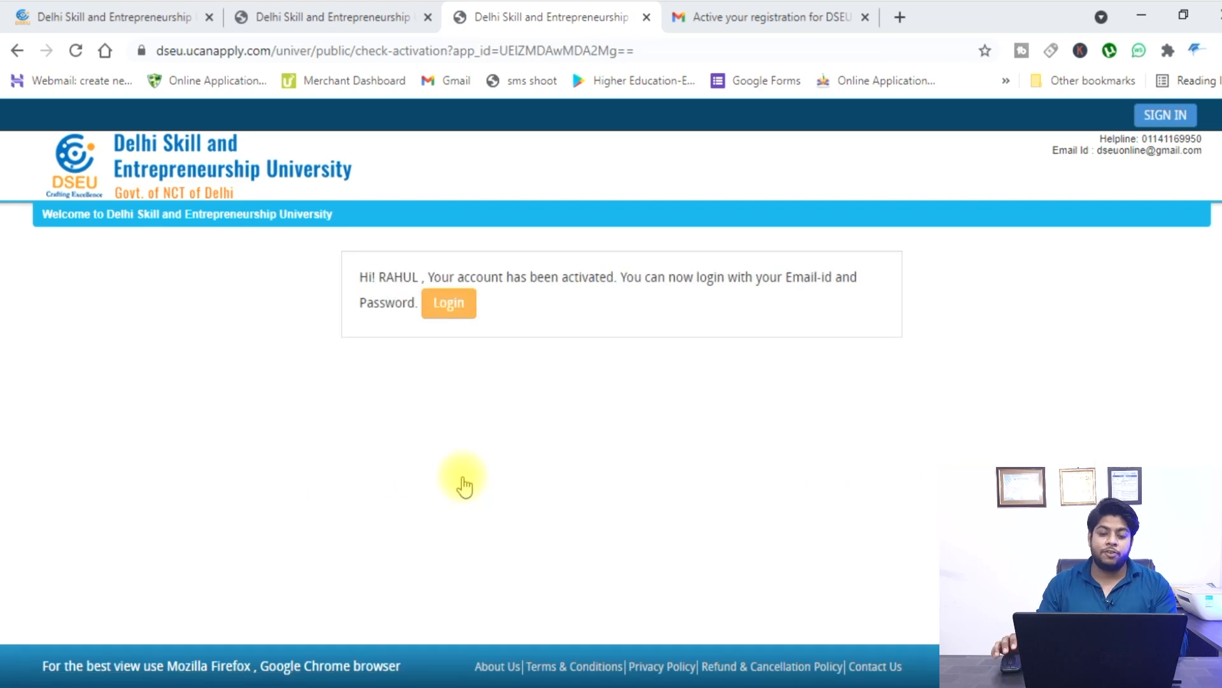
Sign in under Applicant Login with the registered e-mail address and password.
left_click(467, 305)
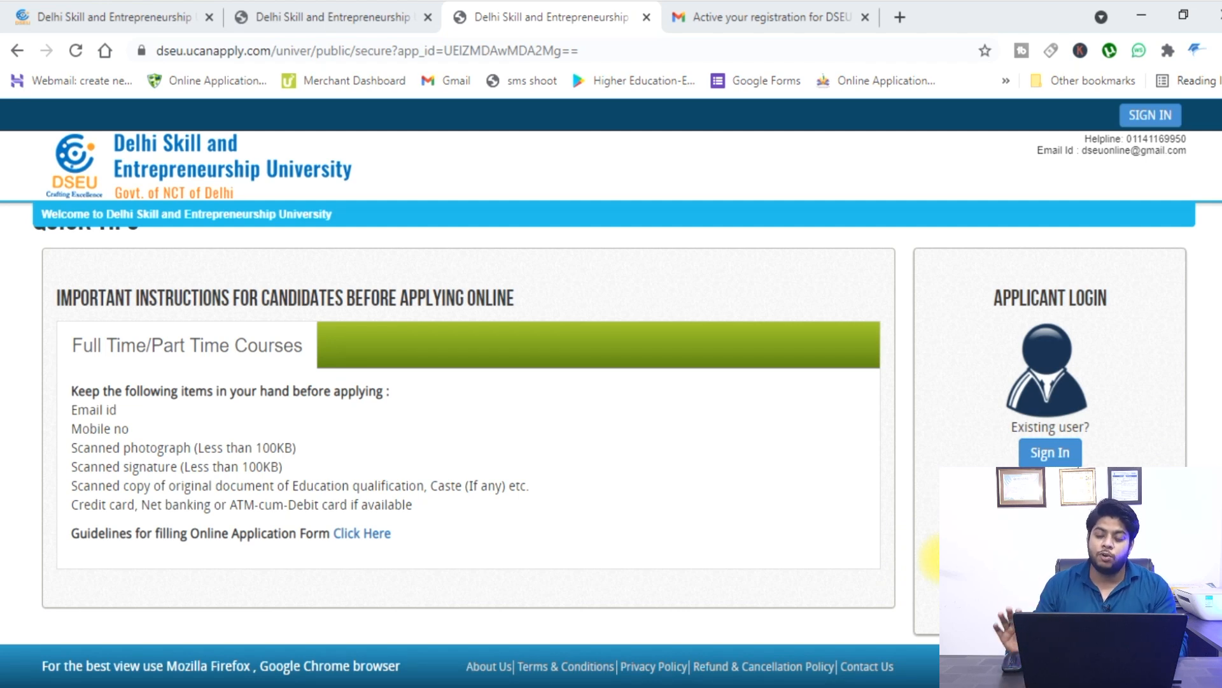
left_click(1050, 453)
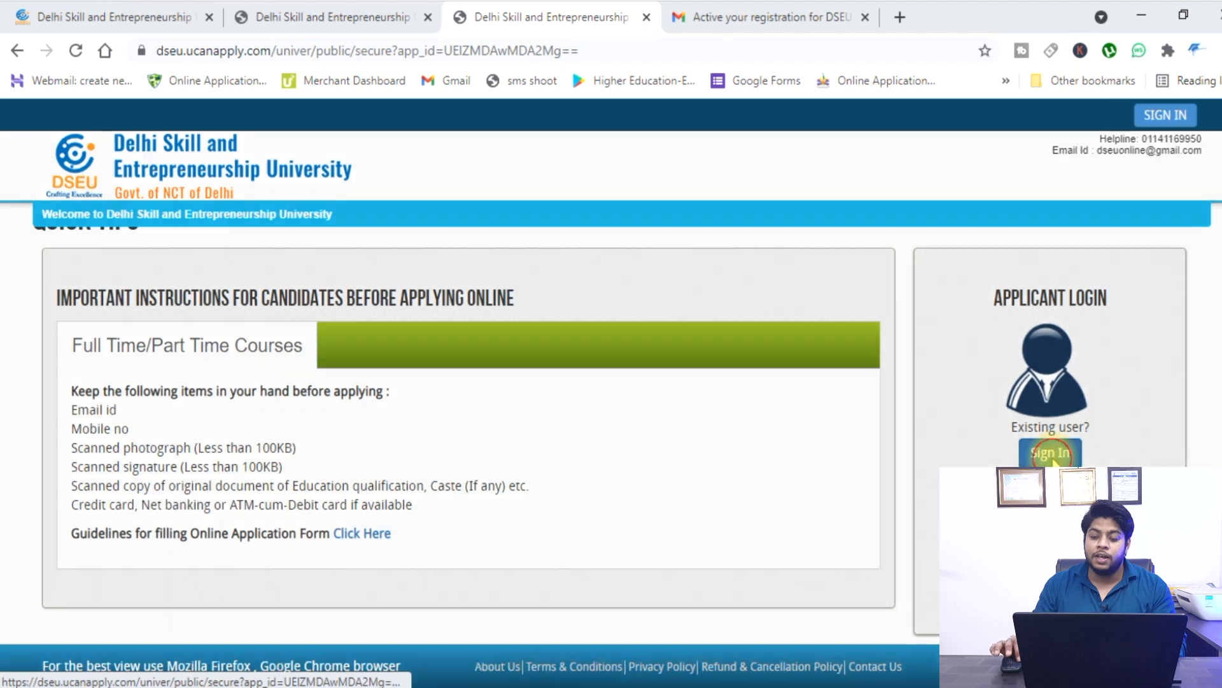
left_click(586, 290)
key("Tab")
type("*********")
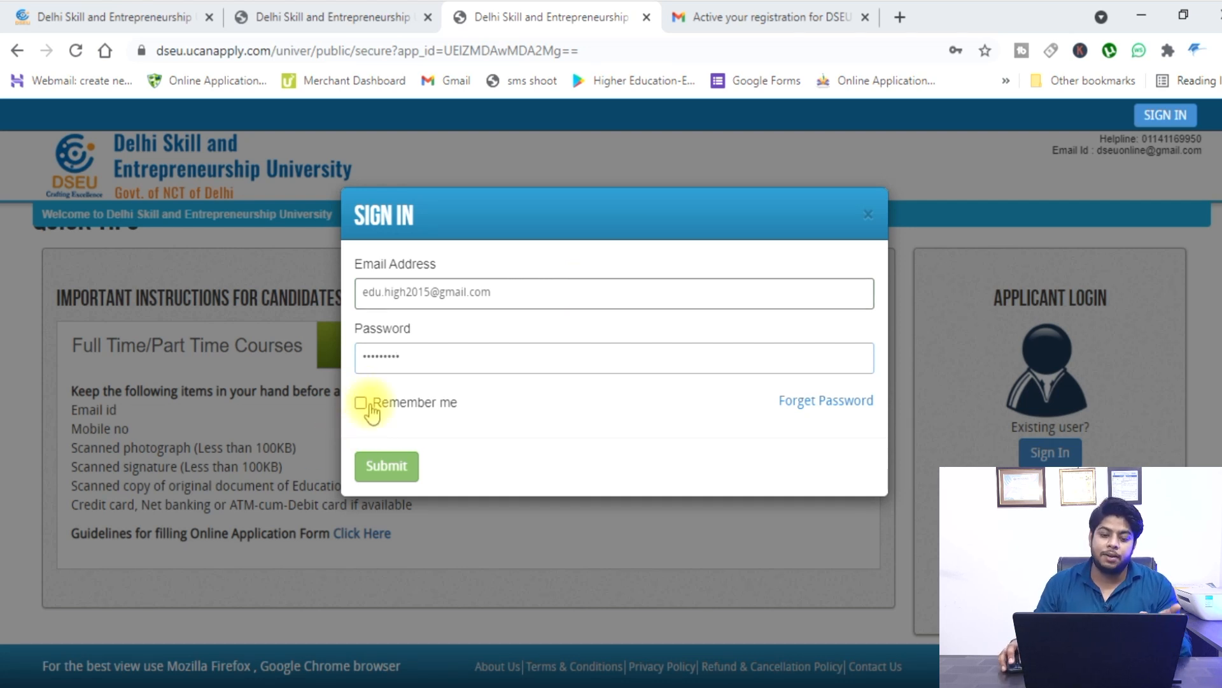
left_click(378, 471)
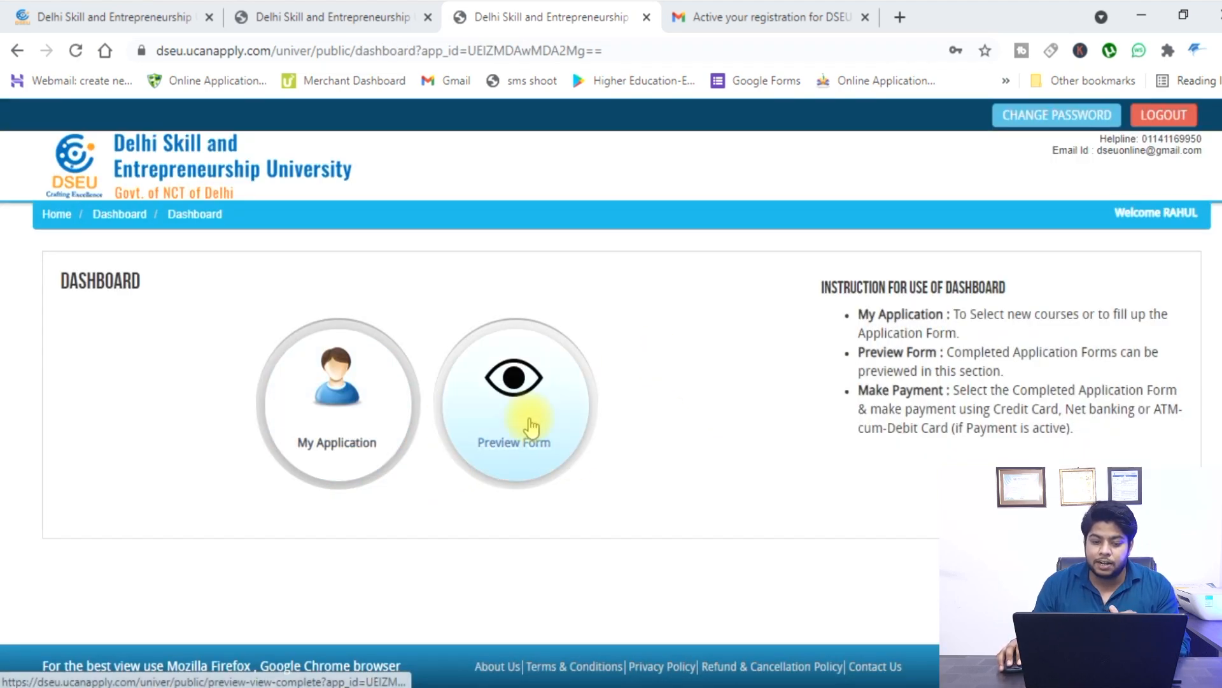
Check Preview Form for completed applications, then open My Application and its course type list.
left_click(564, 426)
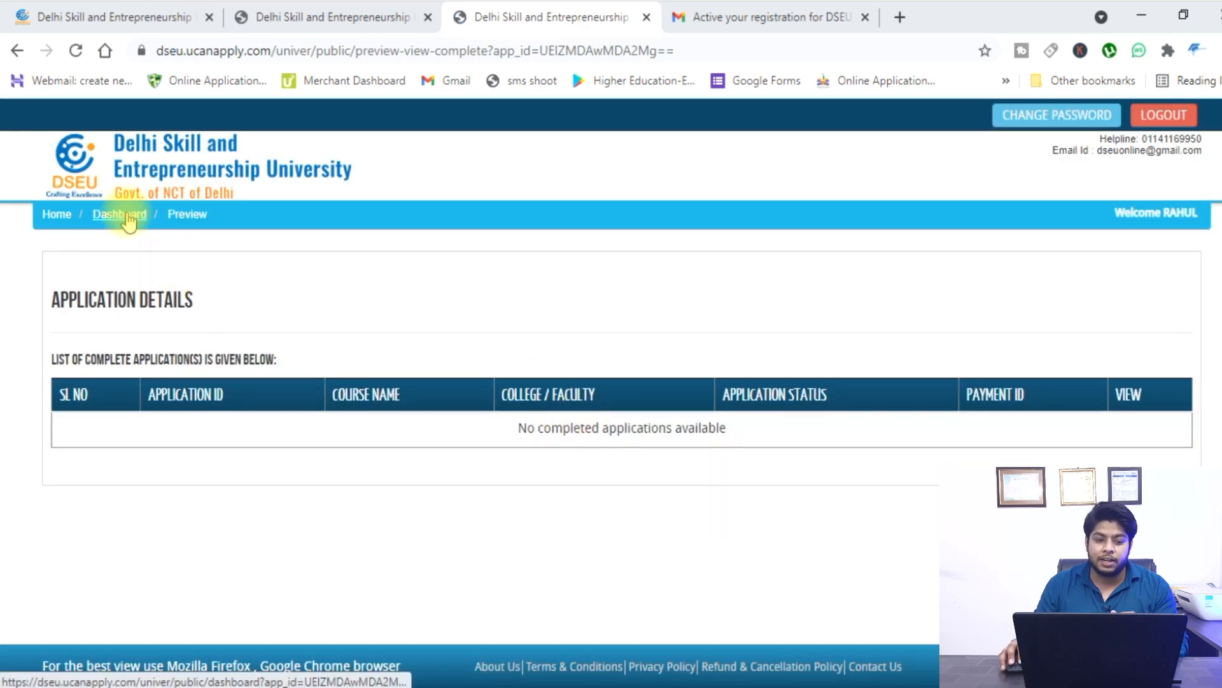
left_click(120, 214)
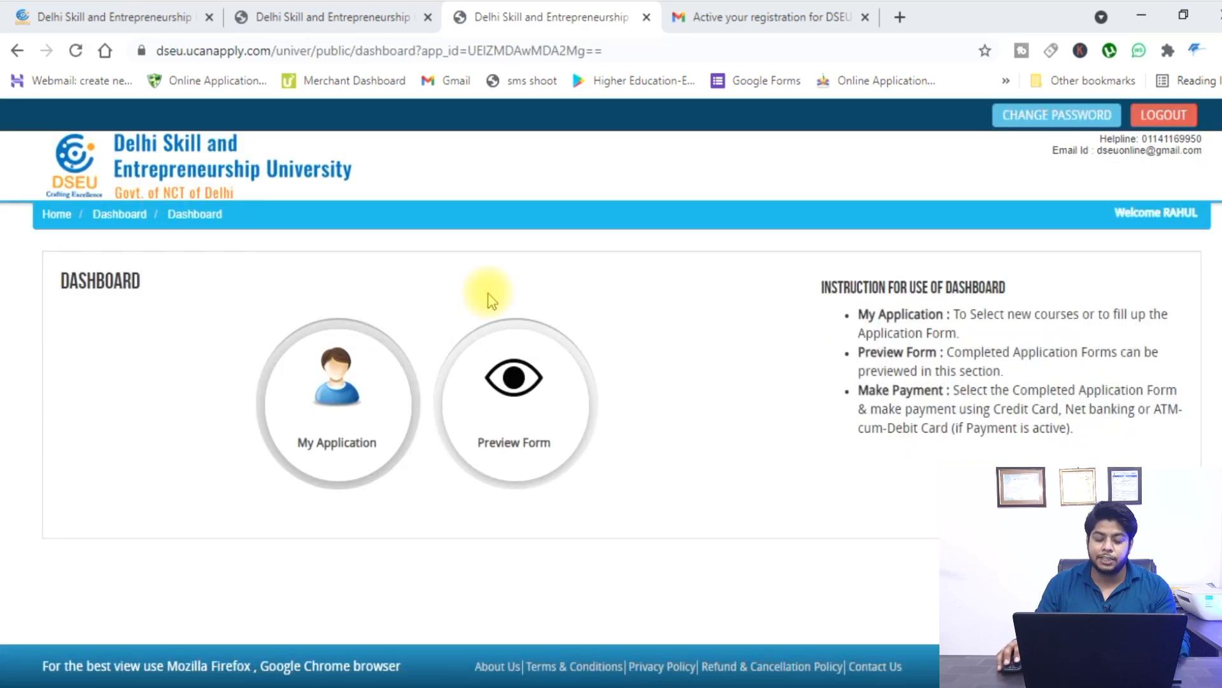
left_click(341, 407)
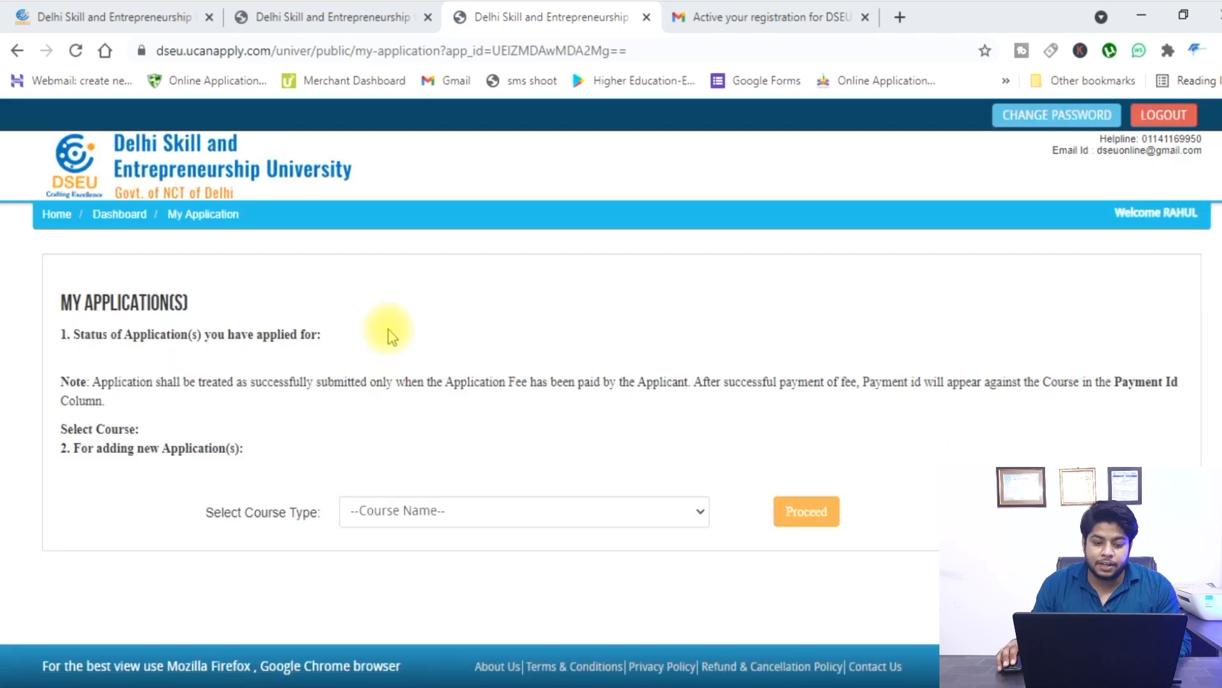
left_click(594, 523)
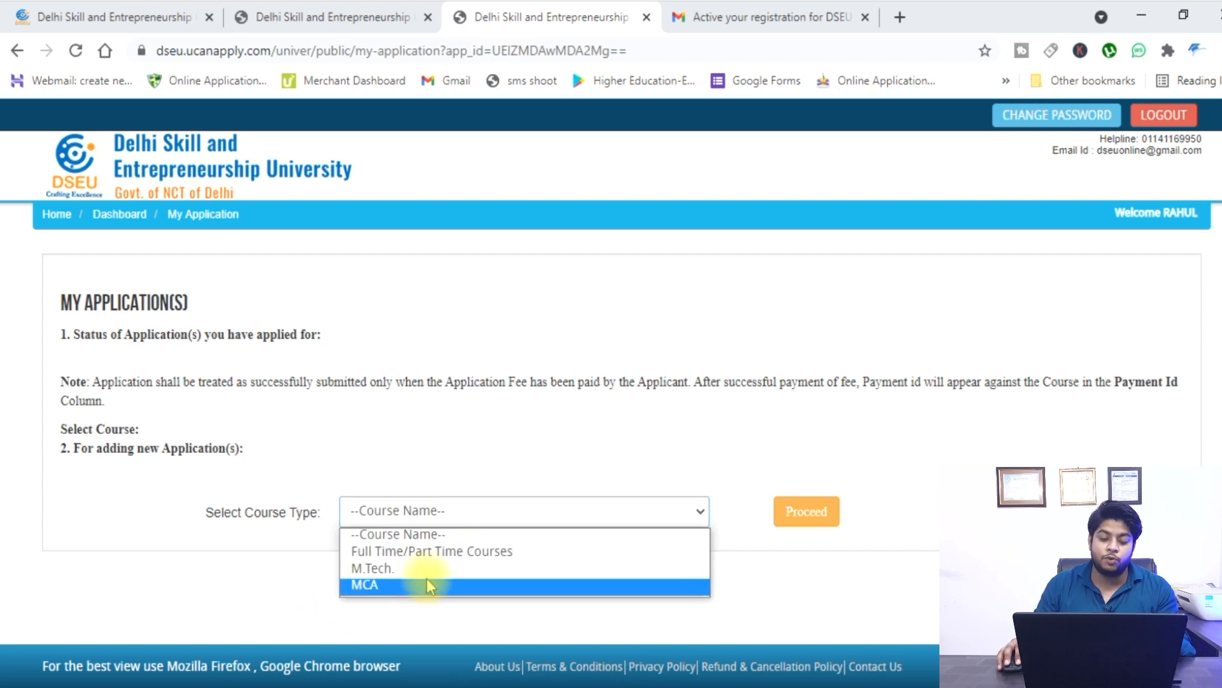
Add a Full Time/Part Time Courses application after confirming the eligibility conditions.
left_click(452, 551)
left_click(818, 522)
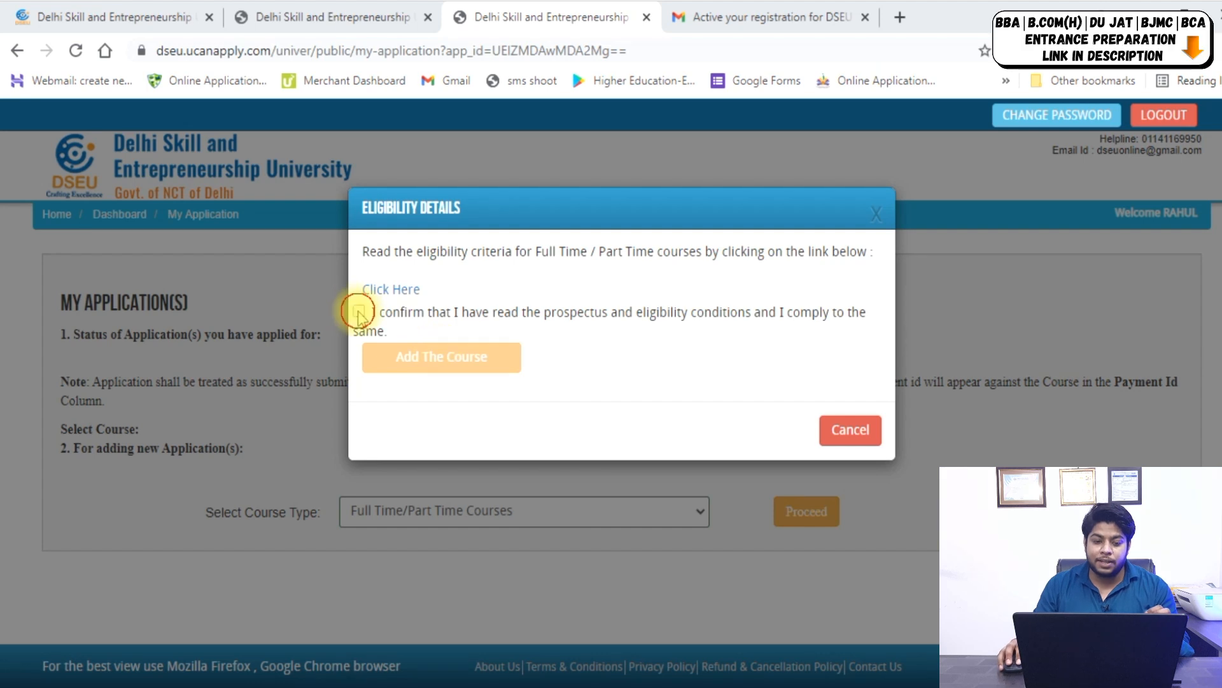
left_click(359, 311)
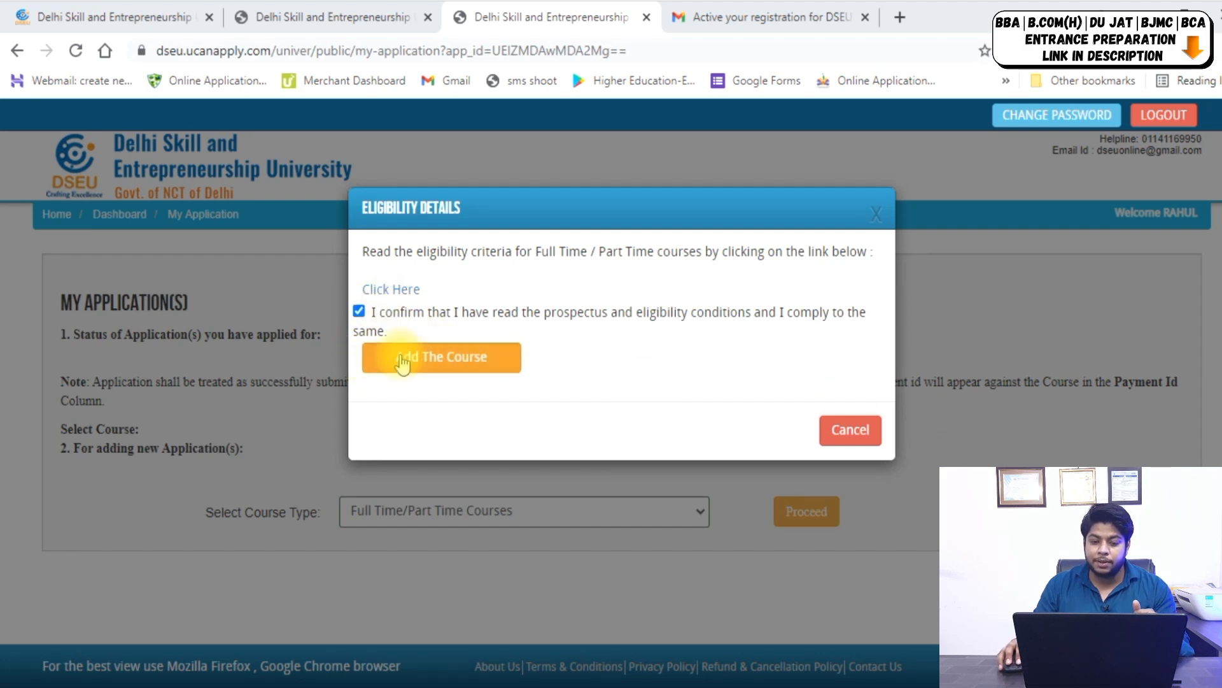
left_click(479, 362)
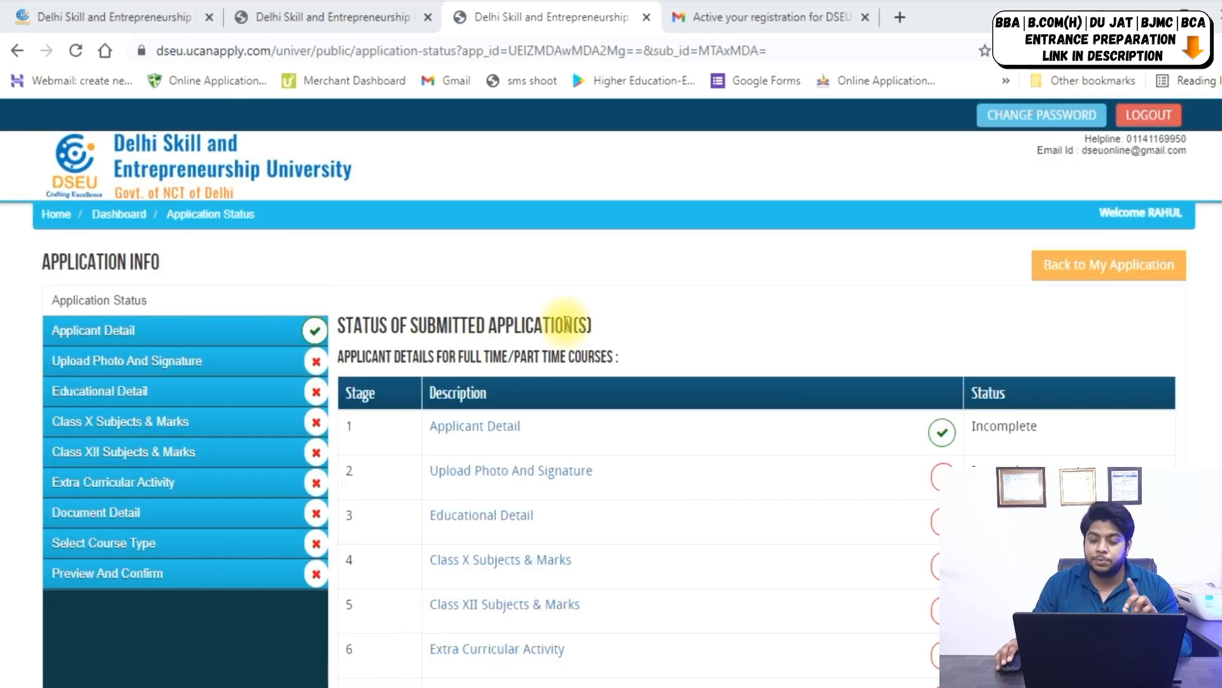
scroll(486, 423, "down", 3)
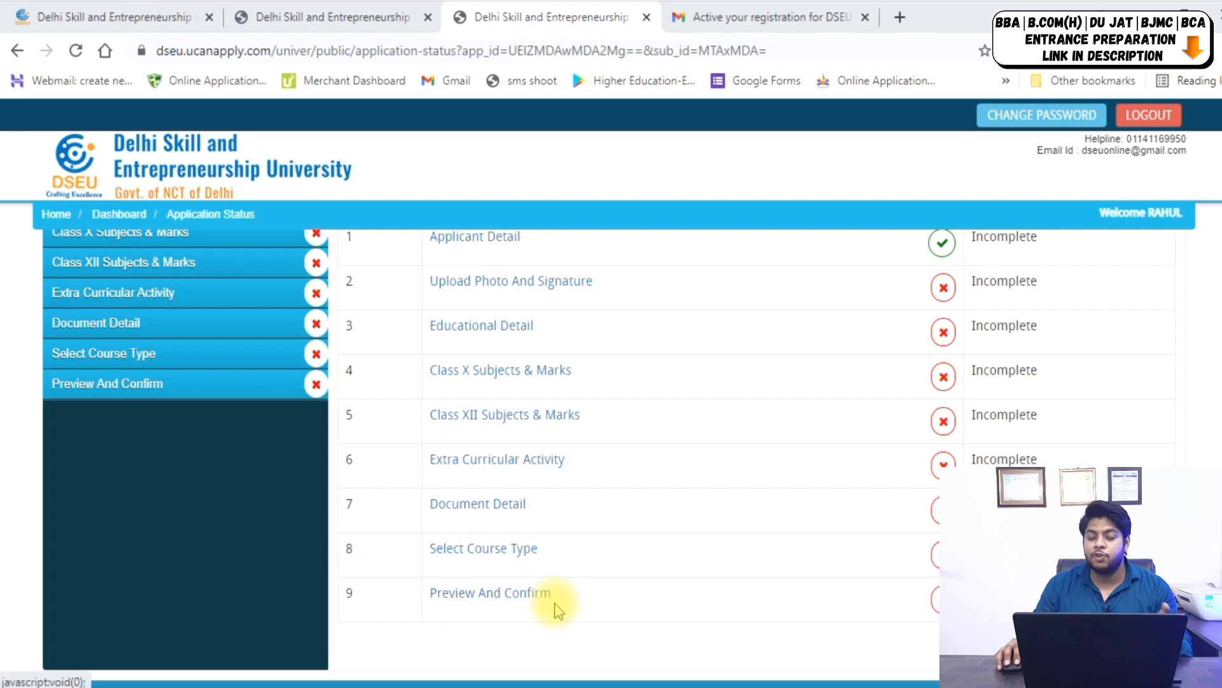
scroll(639, 538, "down", 1)
scroll(587, 471, "up", 4)
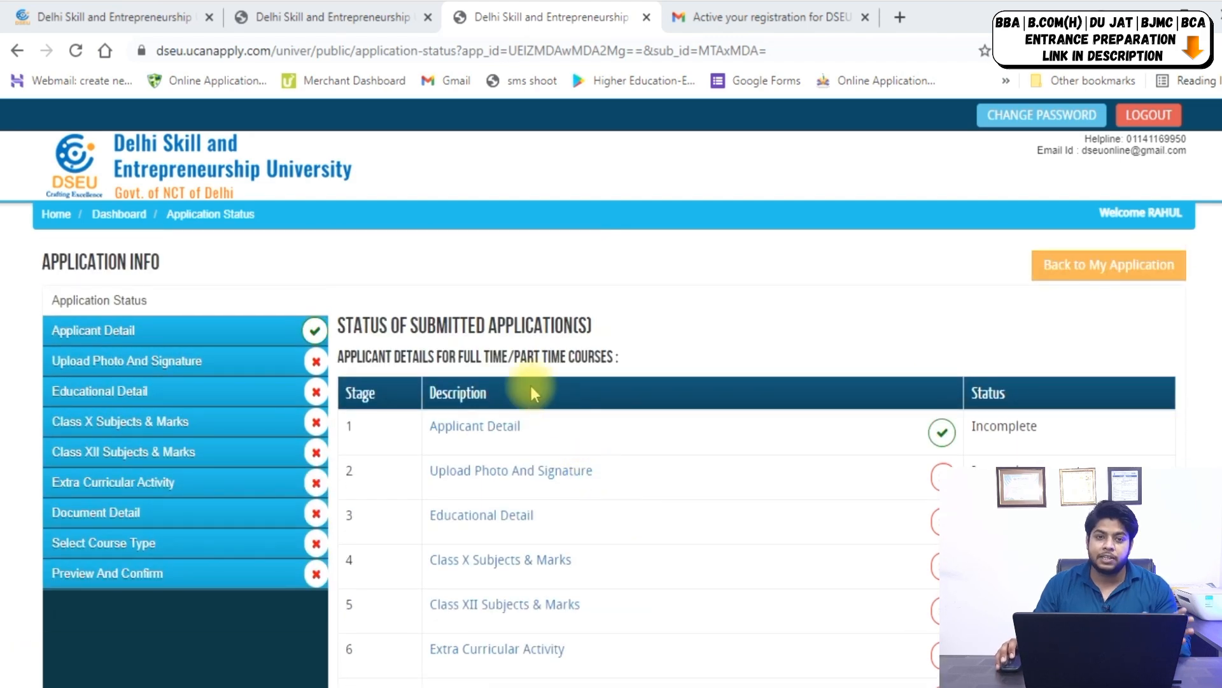
In Applicant Detail, set Nationality to Indian and Region to Delhi.
left_click(117, 331)
scroll(423, 348, "down", 2)
scroll(688, 353, "down", 3)
left_click(688, 353)
left_click(701, 379)
left_click(701, 382)
left_click(691, 430)
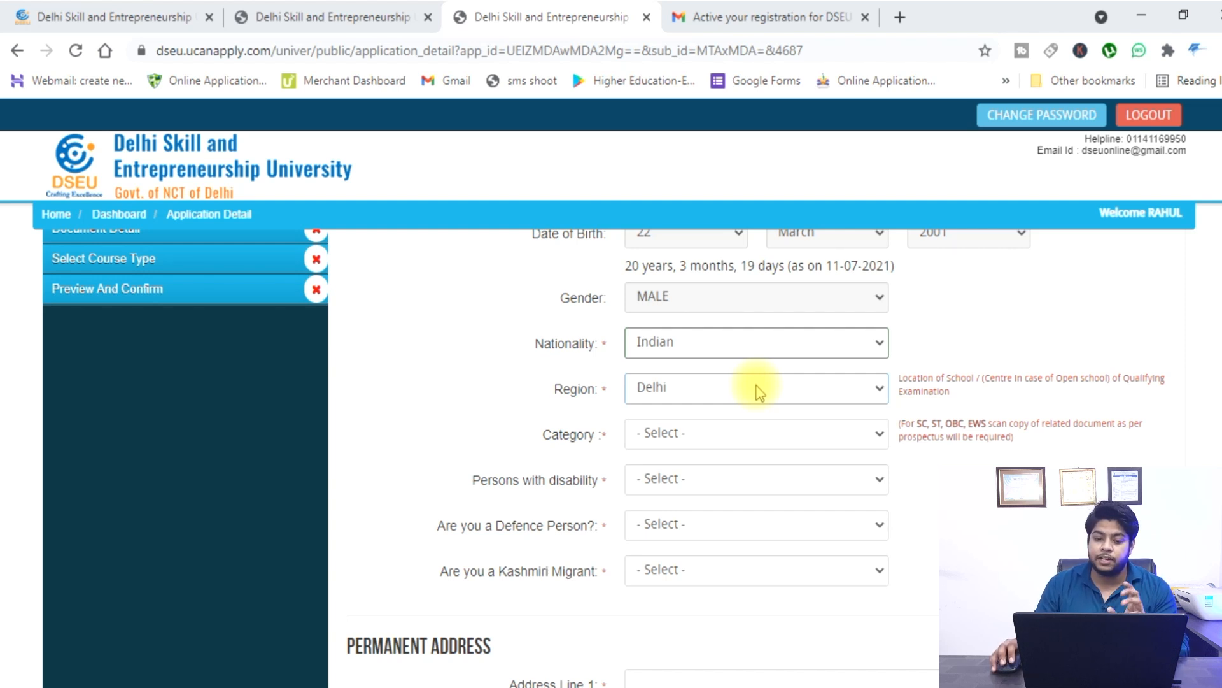
Set Category to GENERAL and answer No for disability, defence person and Kashmiri migrant.
left_click(694, 449)
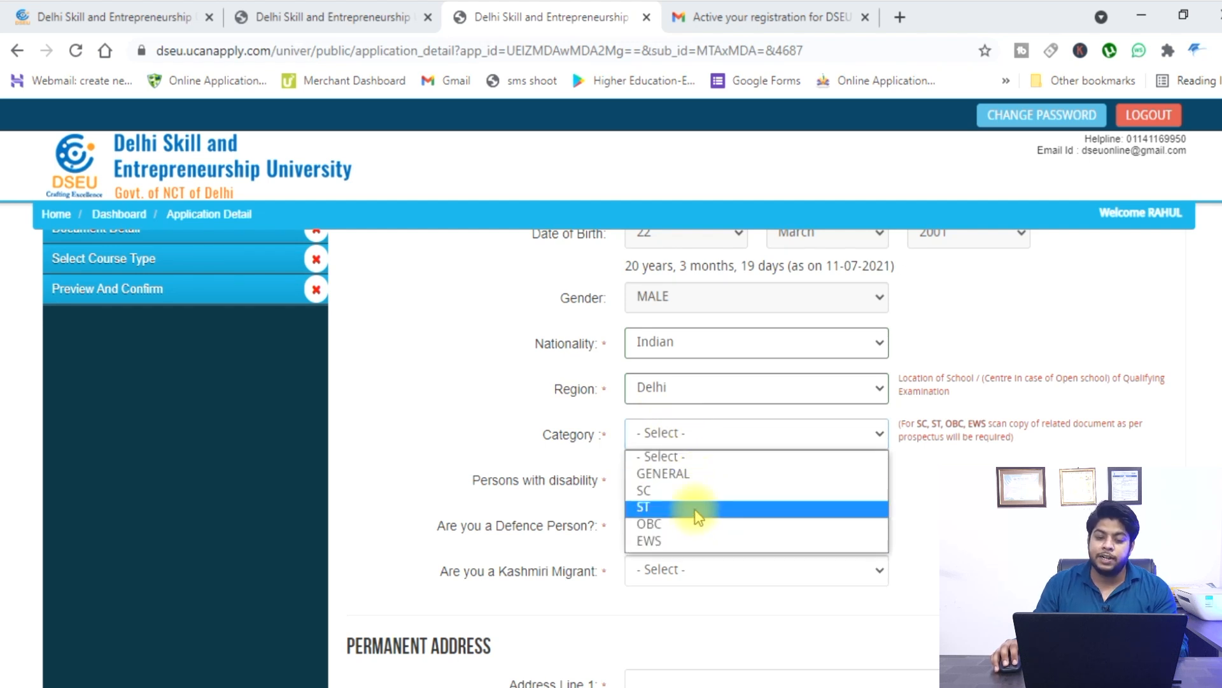
left_click(704, 473)
scroll(600, 477, "down", 1)
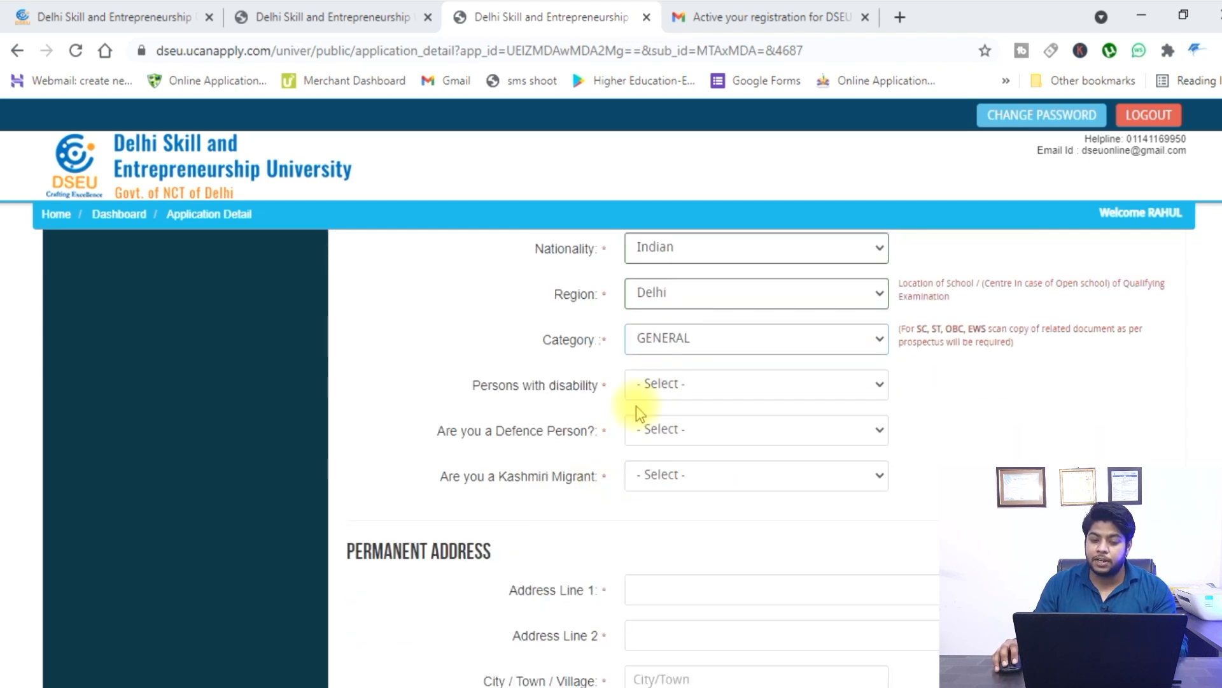
left_click(692, 383)
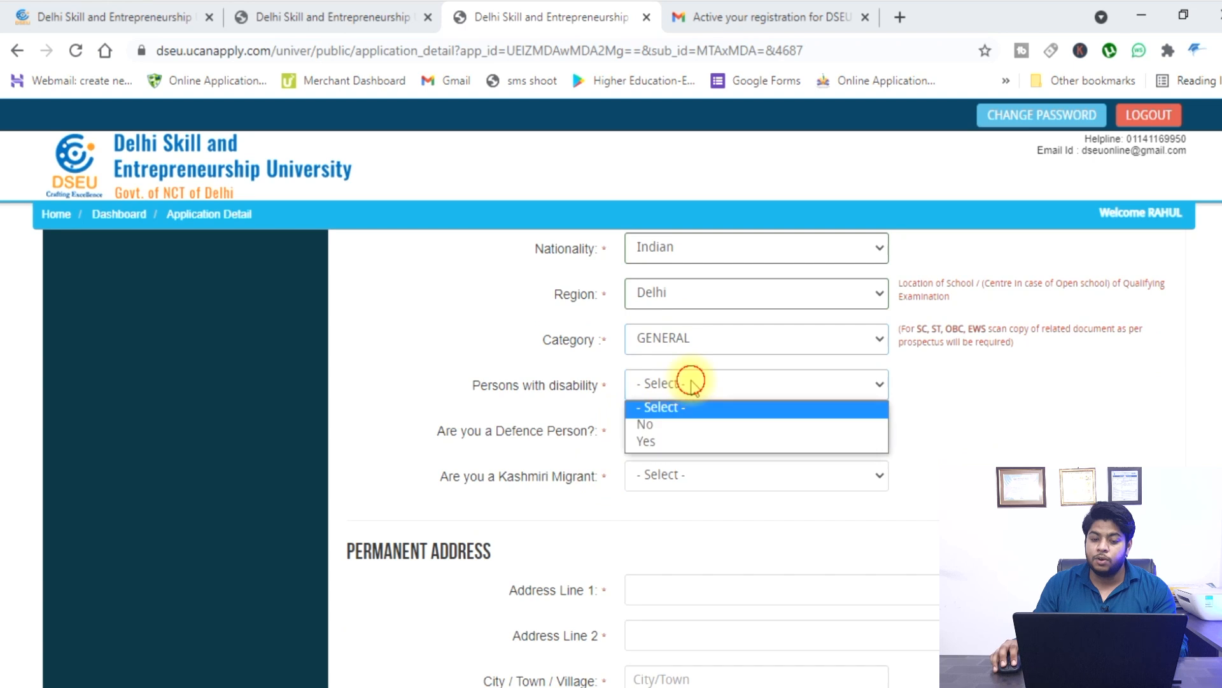
left_click(693, 424)
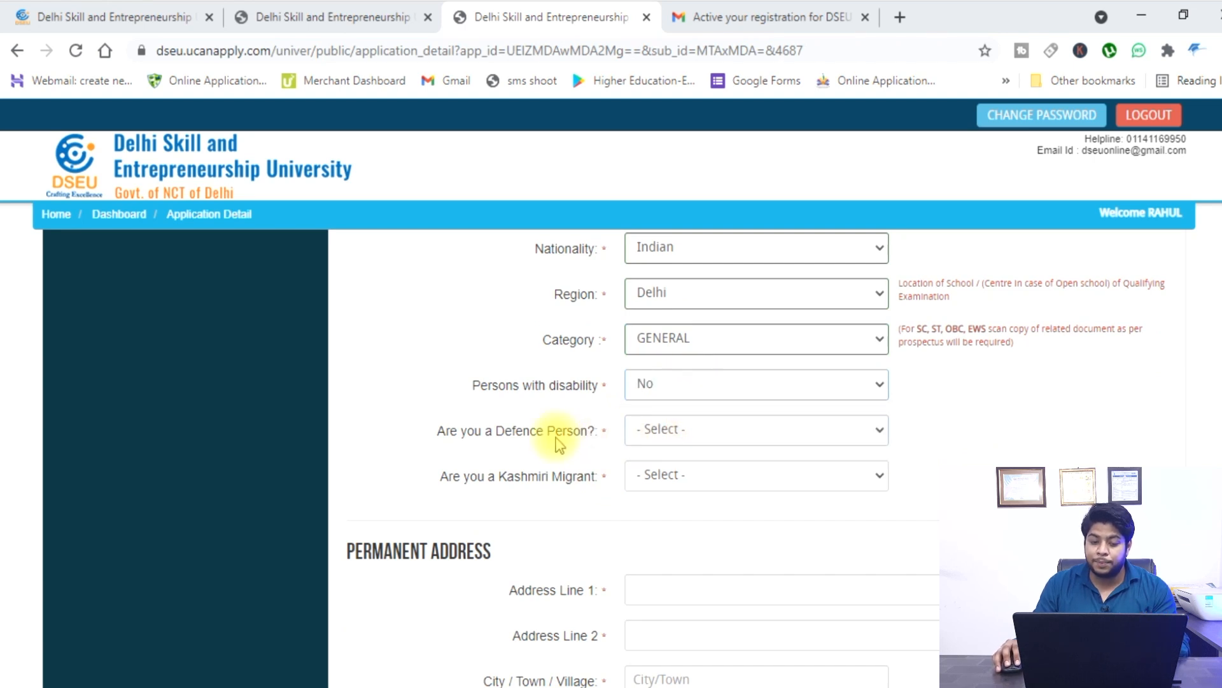
left_click(705, 435)
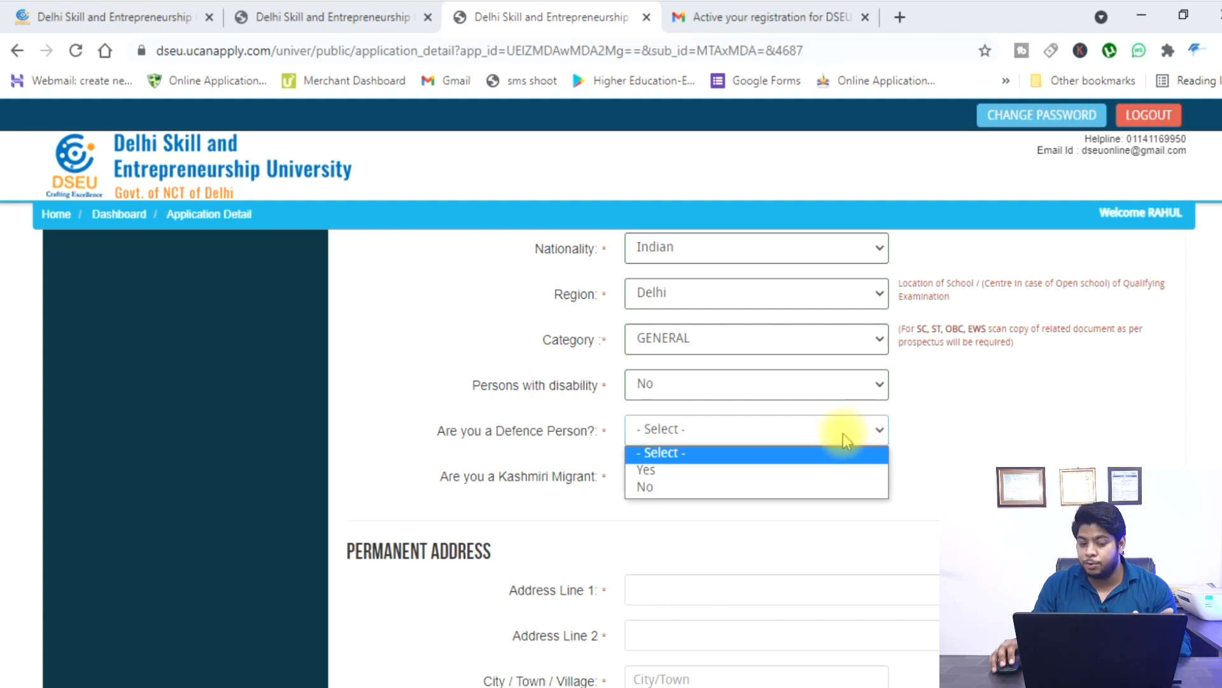
left_click(666, 489)
left_click(694, 476)
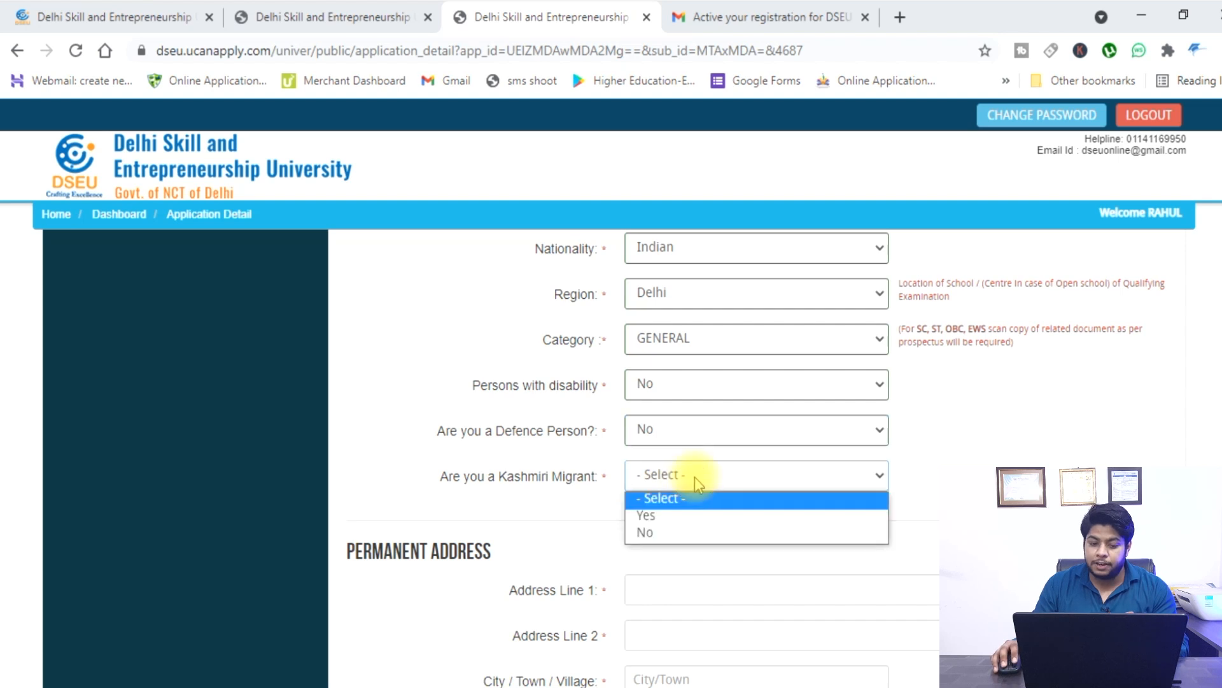
left_click(716, 537)
Fill in permanent Address Line 1 and Address Line 2.
scroll(758, 524, "down", 3)
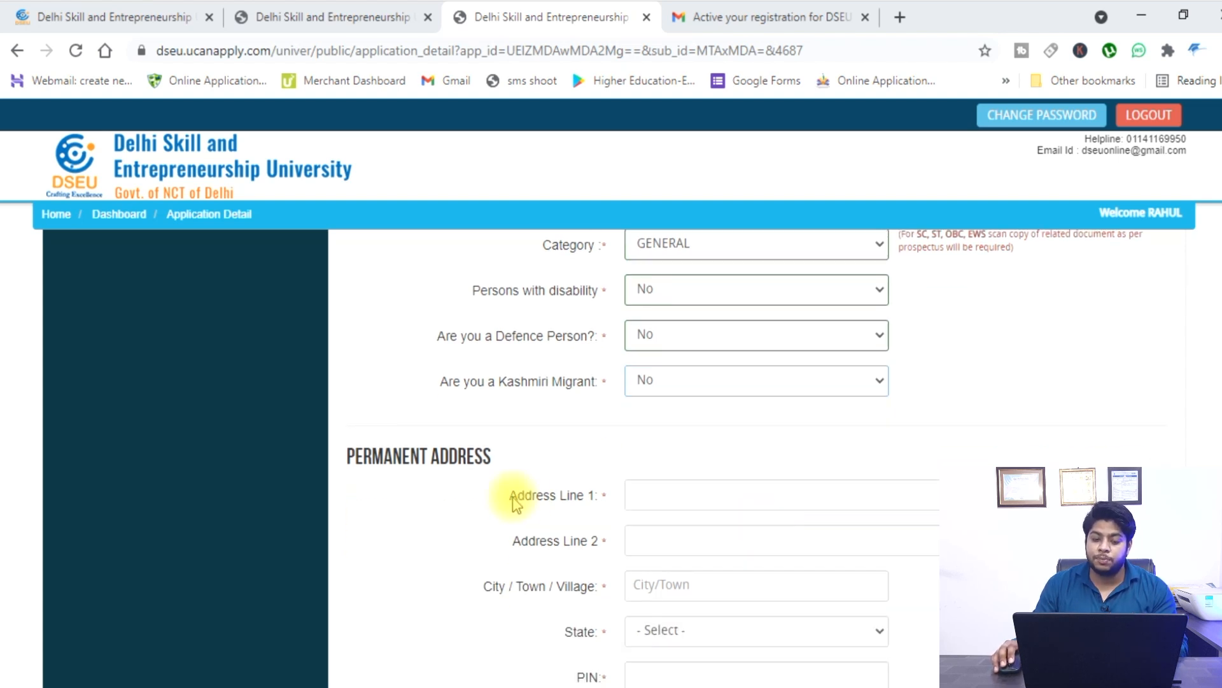
left_click(740, 405)
type("dfdfsfsddsfsd")
left_click(707, 449)
type("dsfdsfds")
scroll(655, 486, "down", 2)
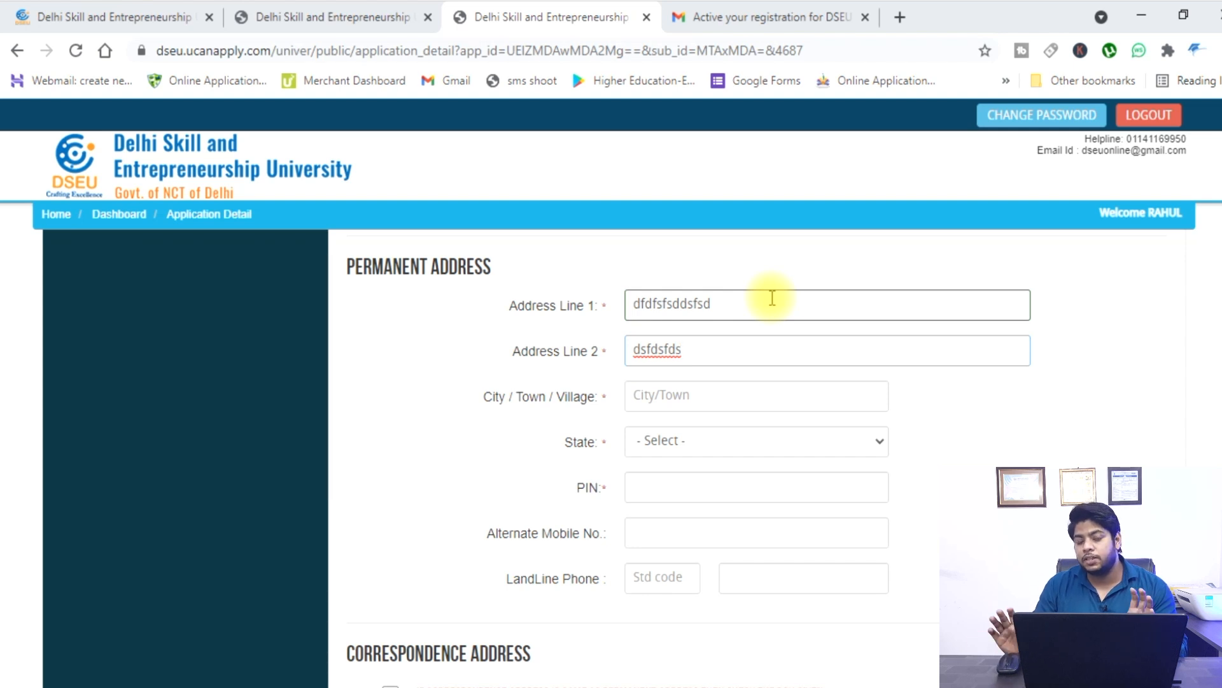
Enter the permanent address city, state Delhi and PIN code 110074.
left_click(708, 398)
type("dfdsfds")
left_click(695, 440)
left_click(697, 244)
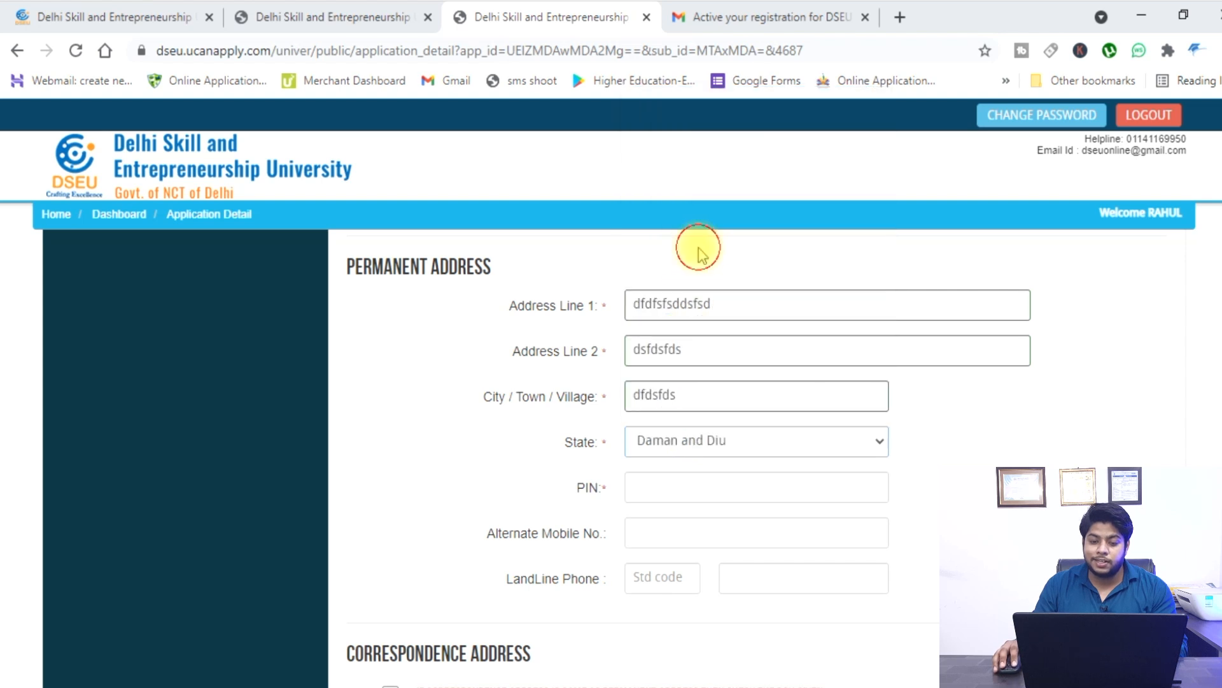
left_click(668, 439)
left_click(686, 233)
left_click(650, 494)
type("110074")
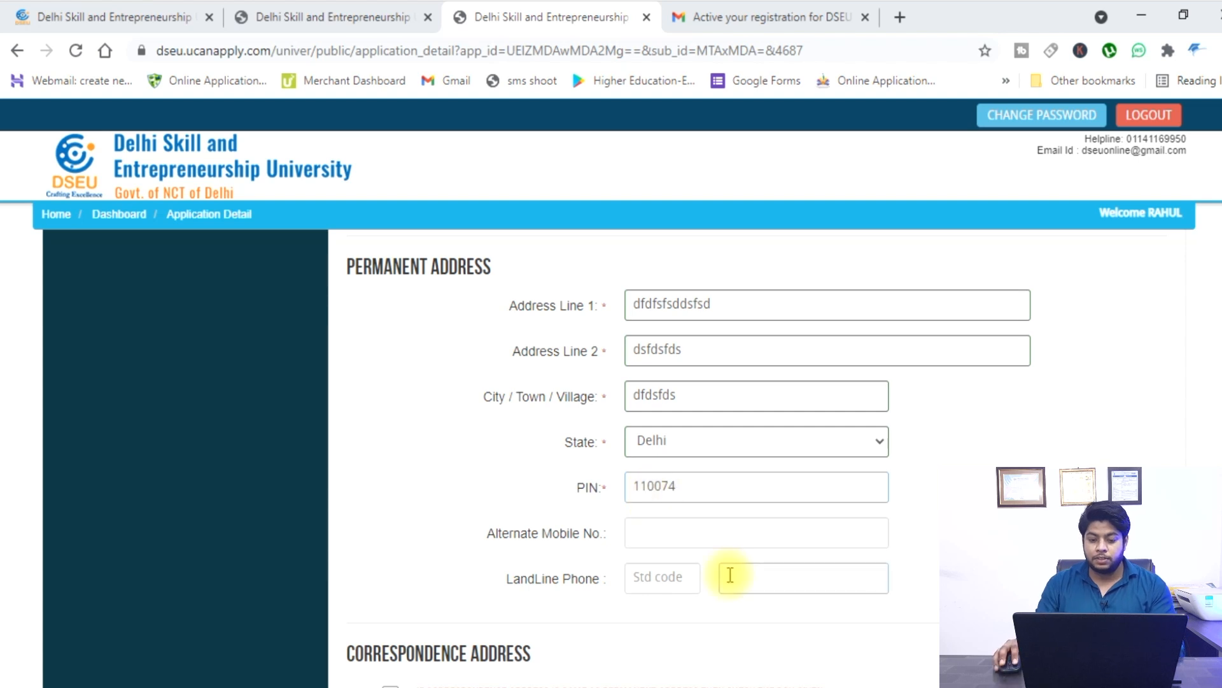
left_click(729, 538)
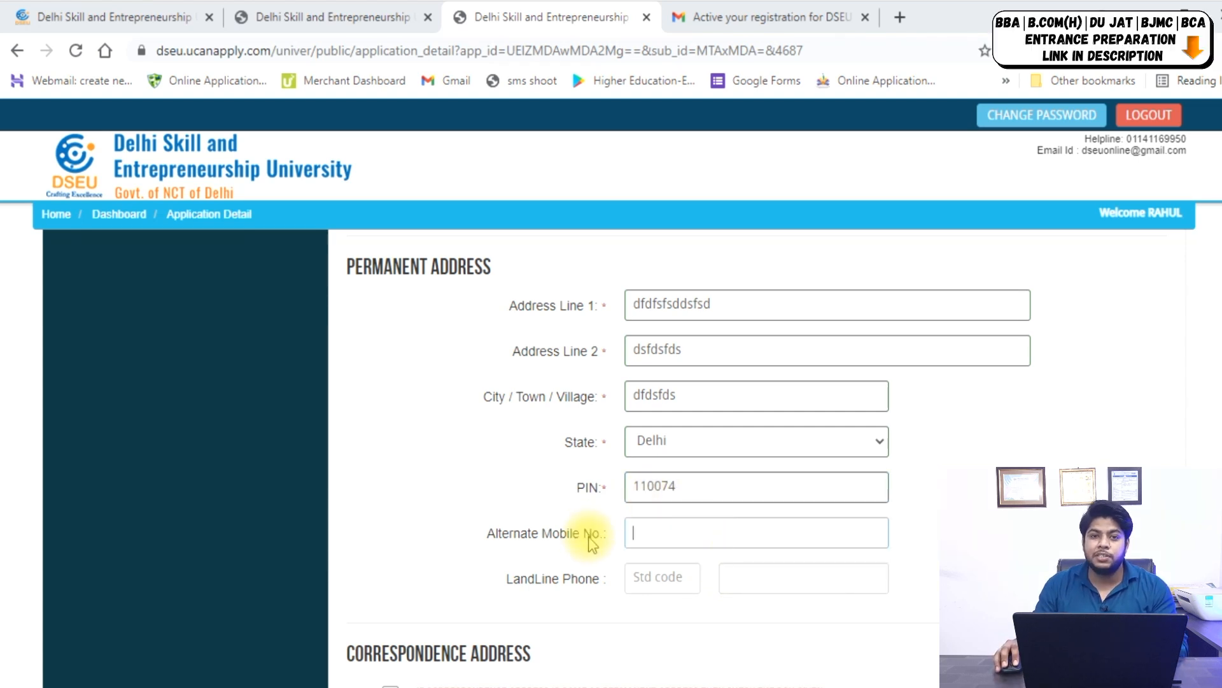
Leave the alternate mobile empty, copy the address to correspondence, and save to continue.
scroll(629, 529, "down", 1)
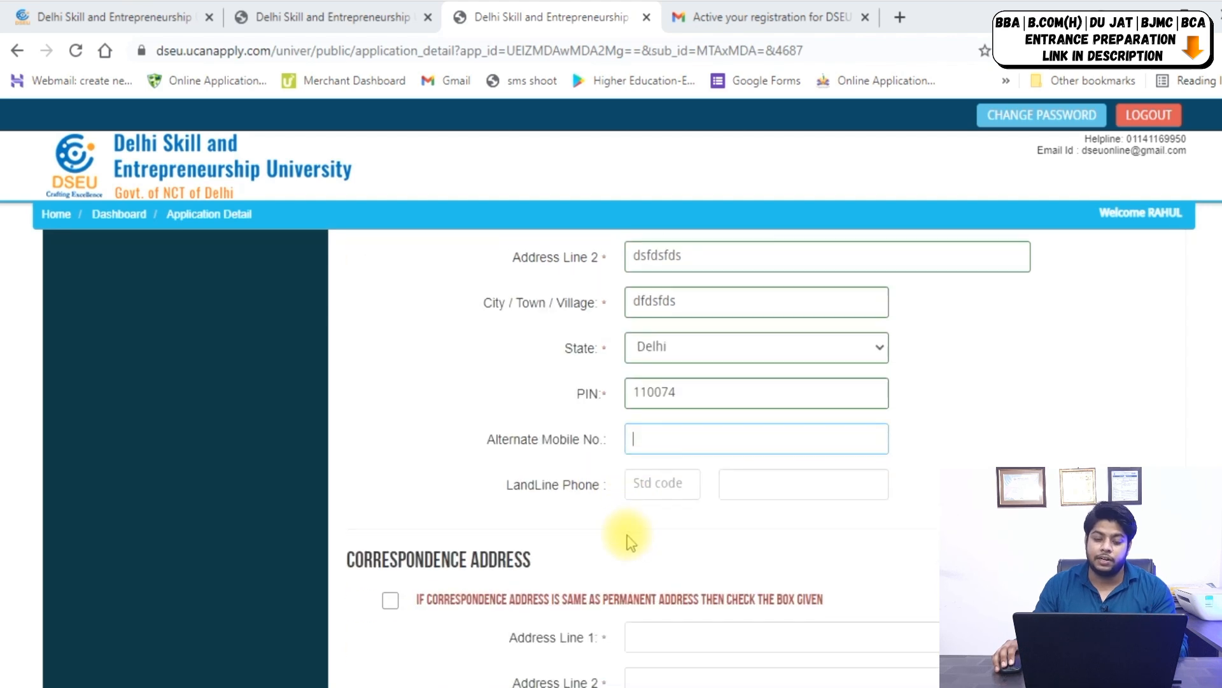
left_click(1001, 436)
scroll(881, 391, "down", 1)
scroll(881, 392, "down", 2)
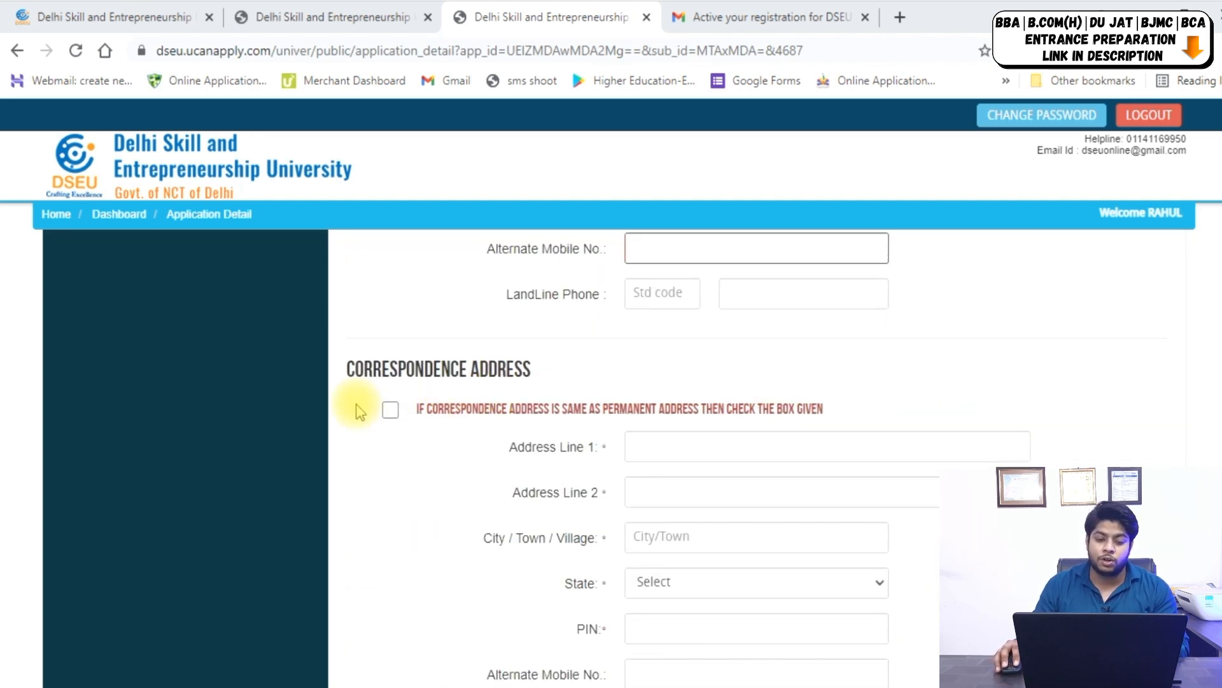
left_click(390, 410)
scroll(681, 428, "down", 1)
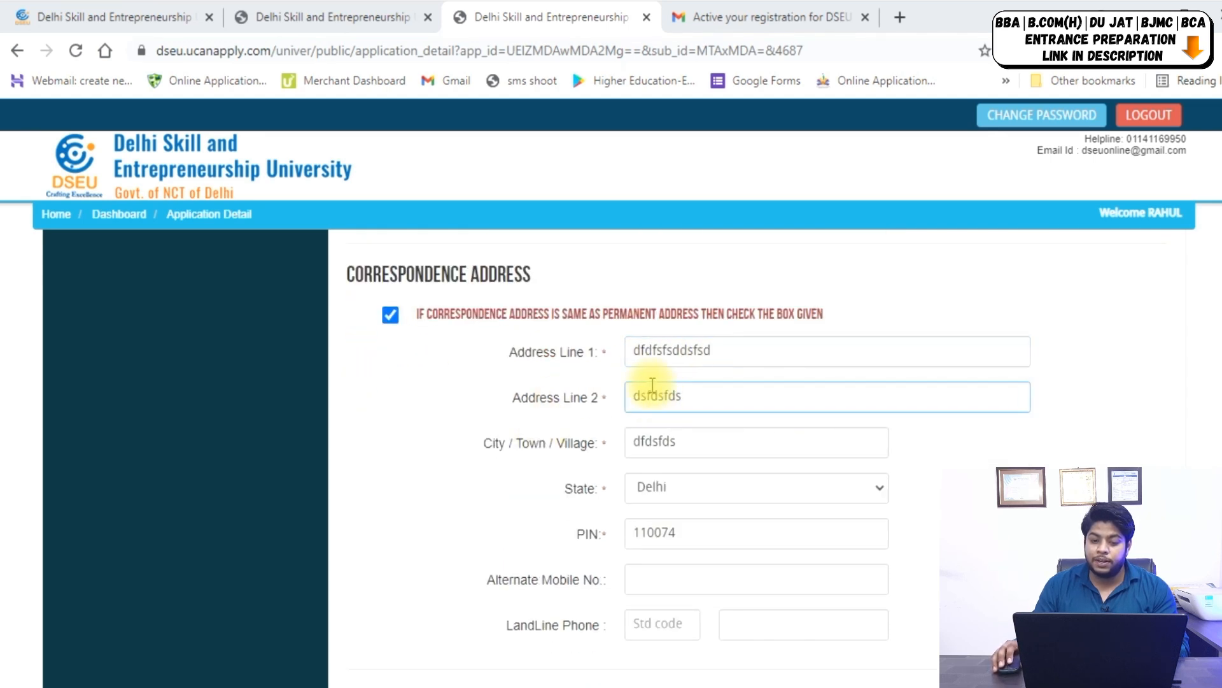
scroll(810, 390, "down", 1)
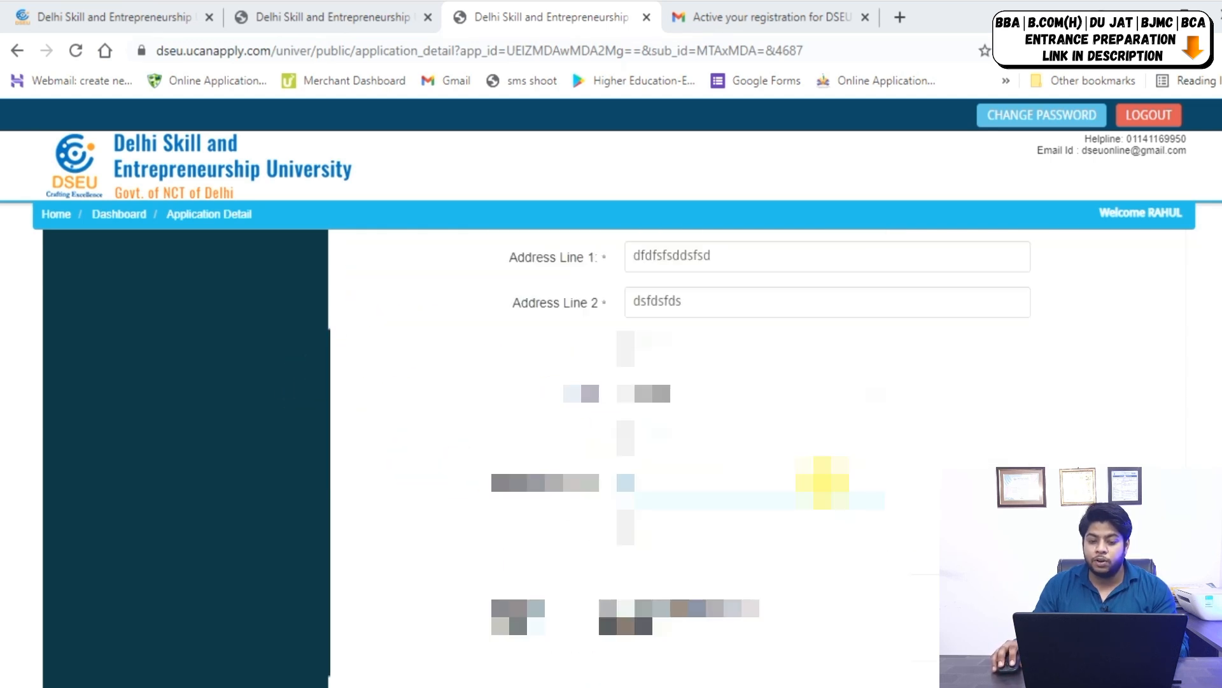
scroll(940, 461, "down", 2)
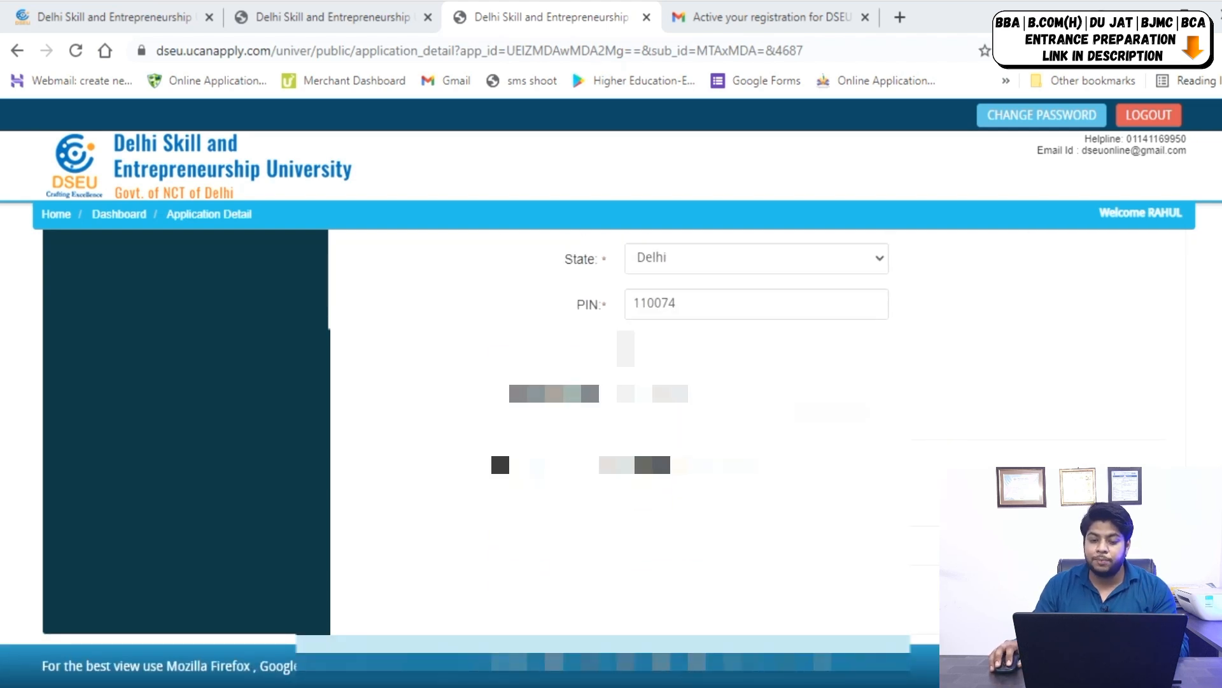
left_click(464, 545)
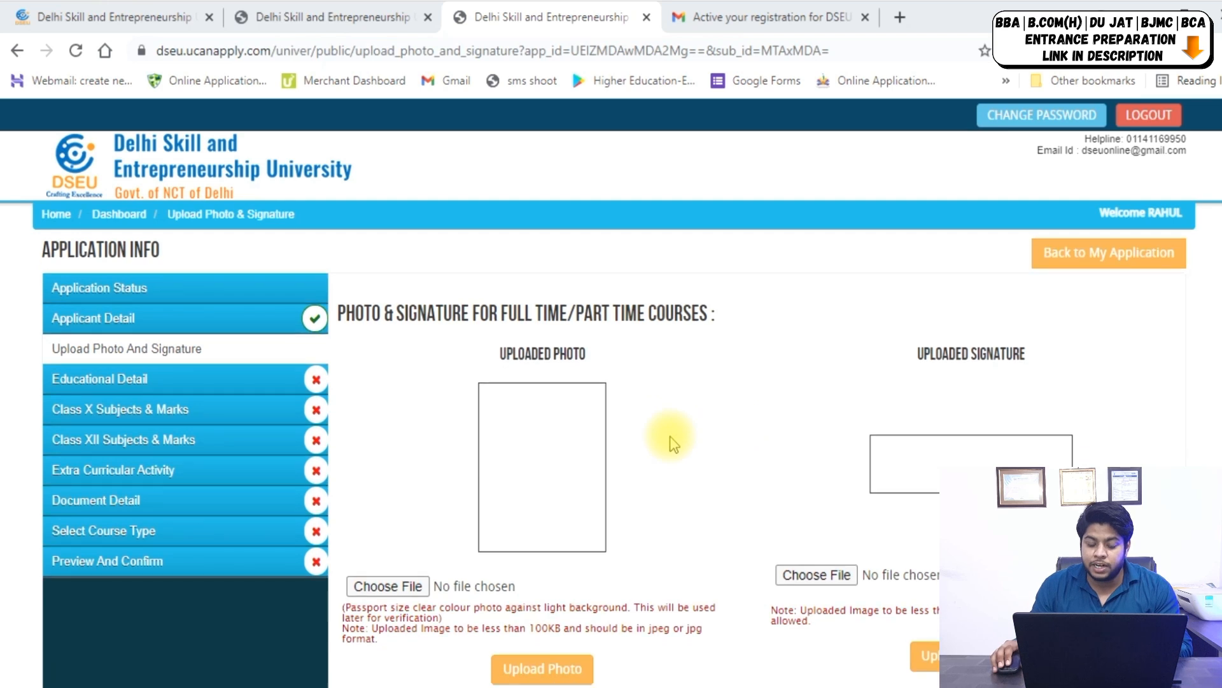
Upload 'papa photograph-min' from the jee mains folder as the applicant's photo.
scroll(674, 443, "down", 1)
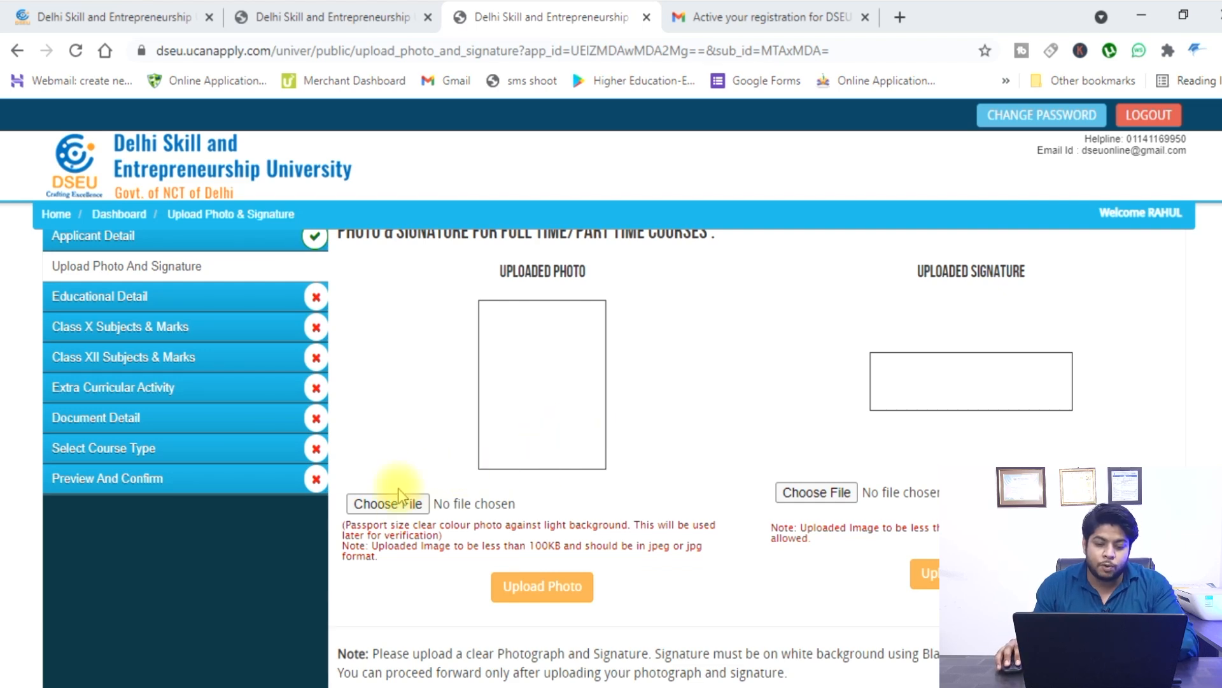
left_click(394, 506)
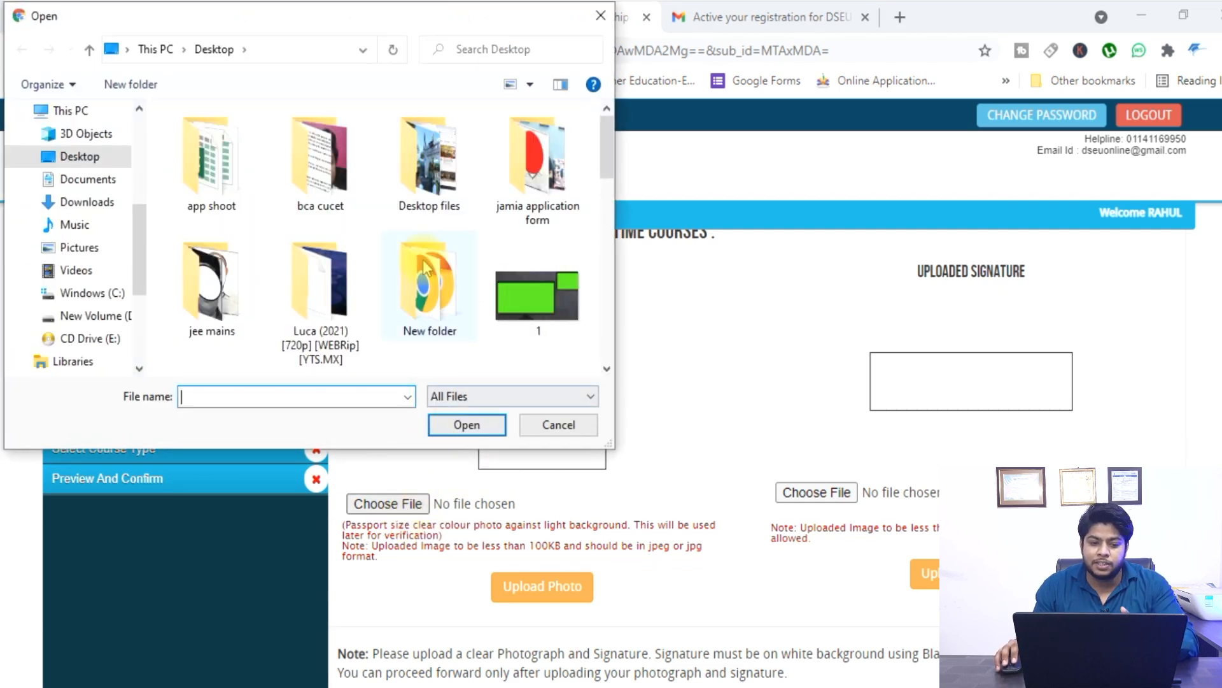
scroll(376, 231, "down", 3)
scroll(301, 229, "up", 2)
scroll(301, 230, "up", 1)
double_click(230, 261)
double_click(322, 165)
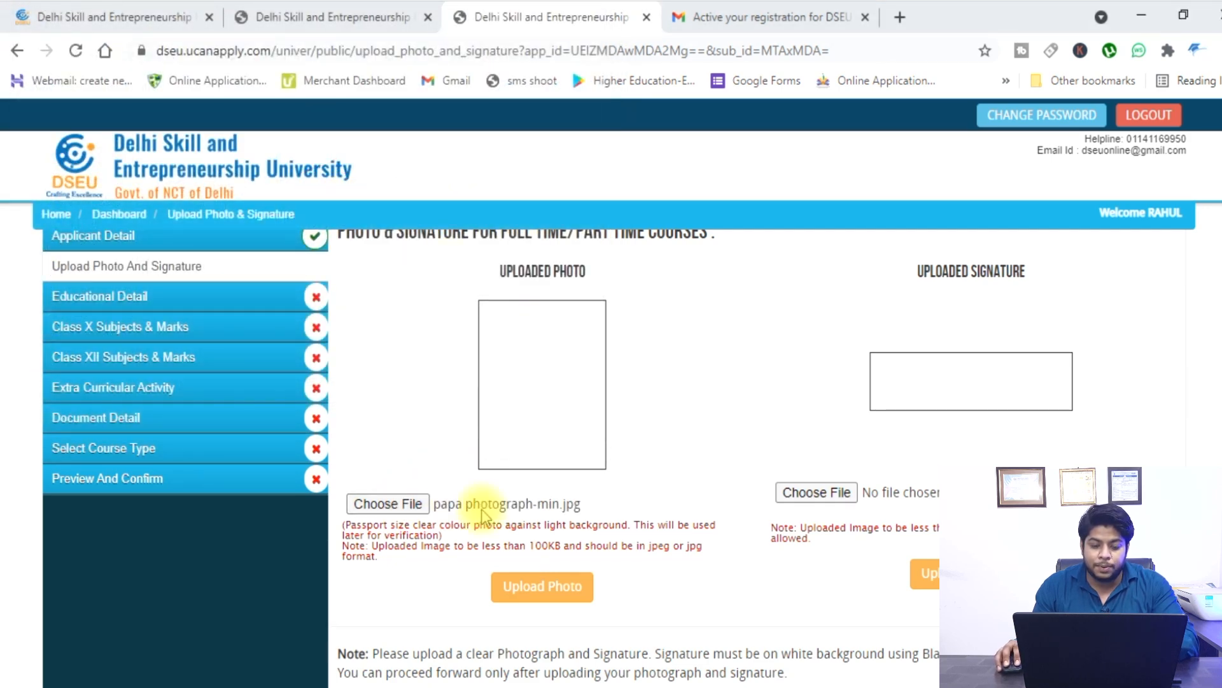
left_click(550, 582)
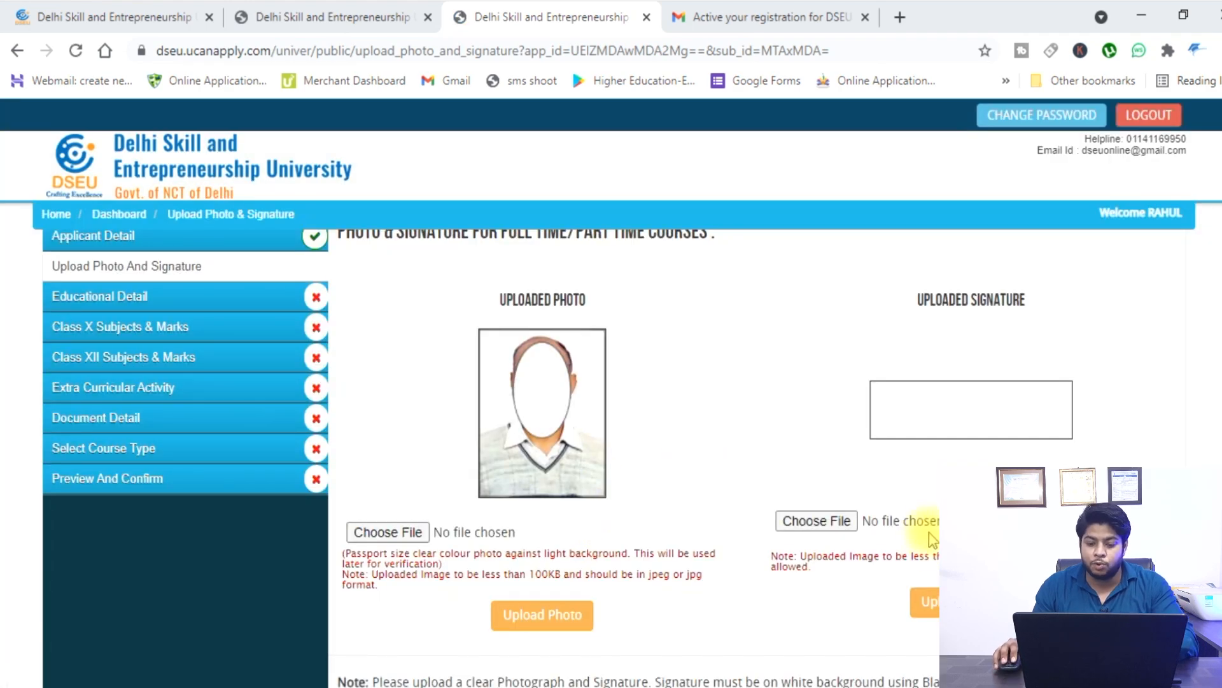
Upload the scribbled signature image as the signature and go on to Educational Details.
left_click(825, 520)
double_click(210, 185)
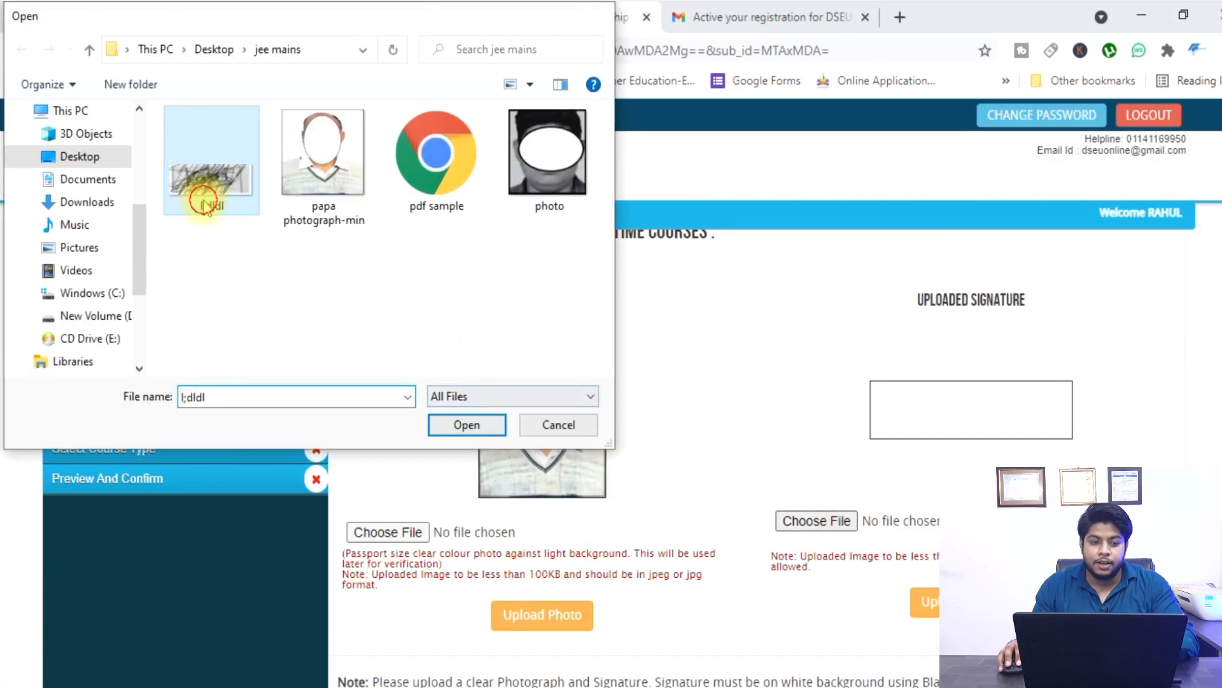
left_click(926, 601)
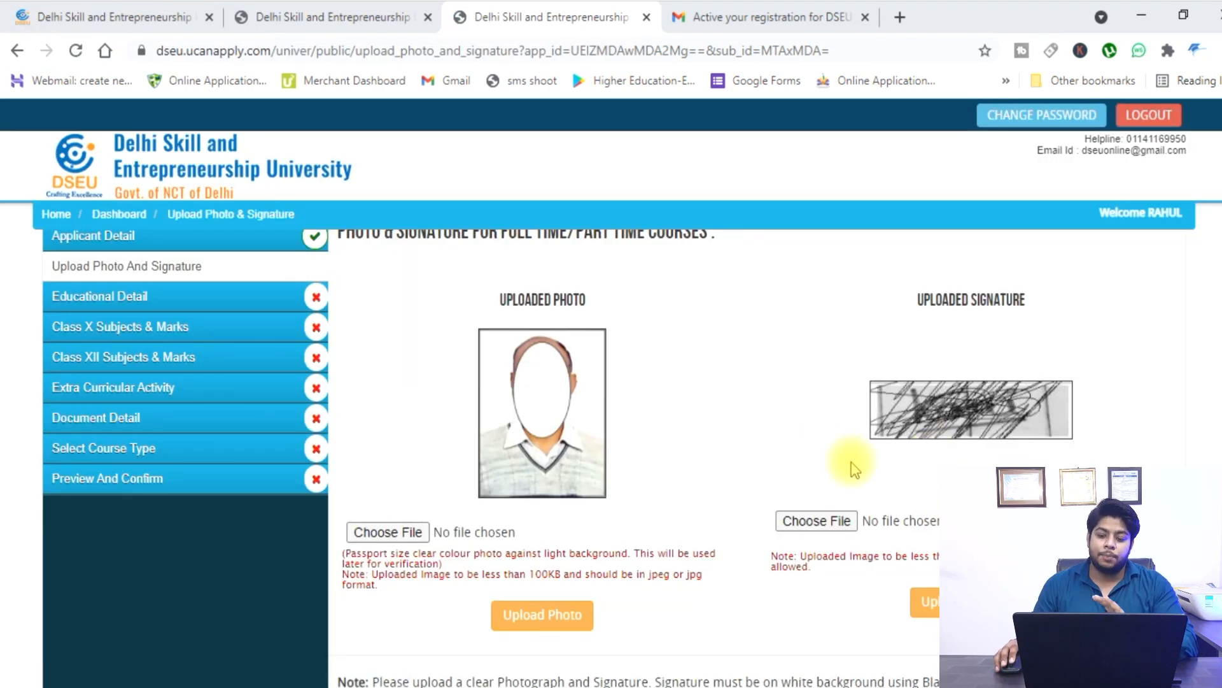
scroll(891, 477, "down", 2)
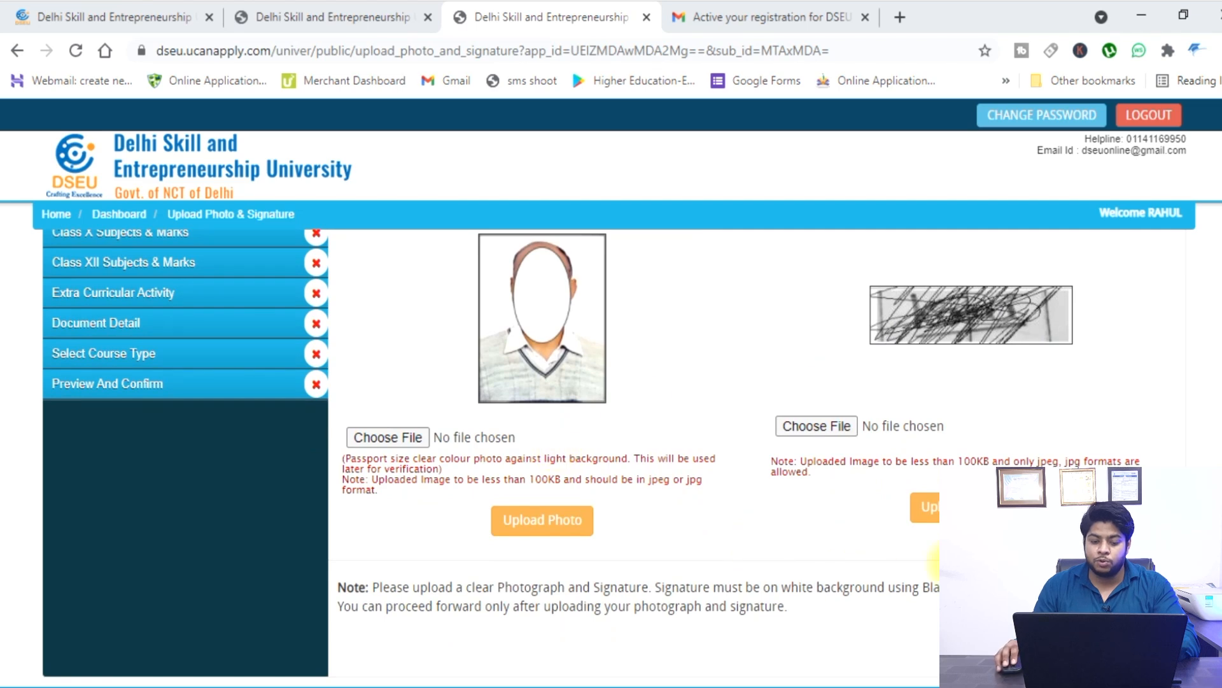
left_click(1137, 643)
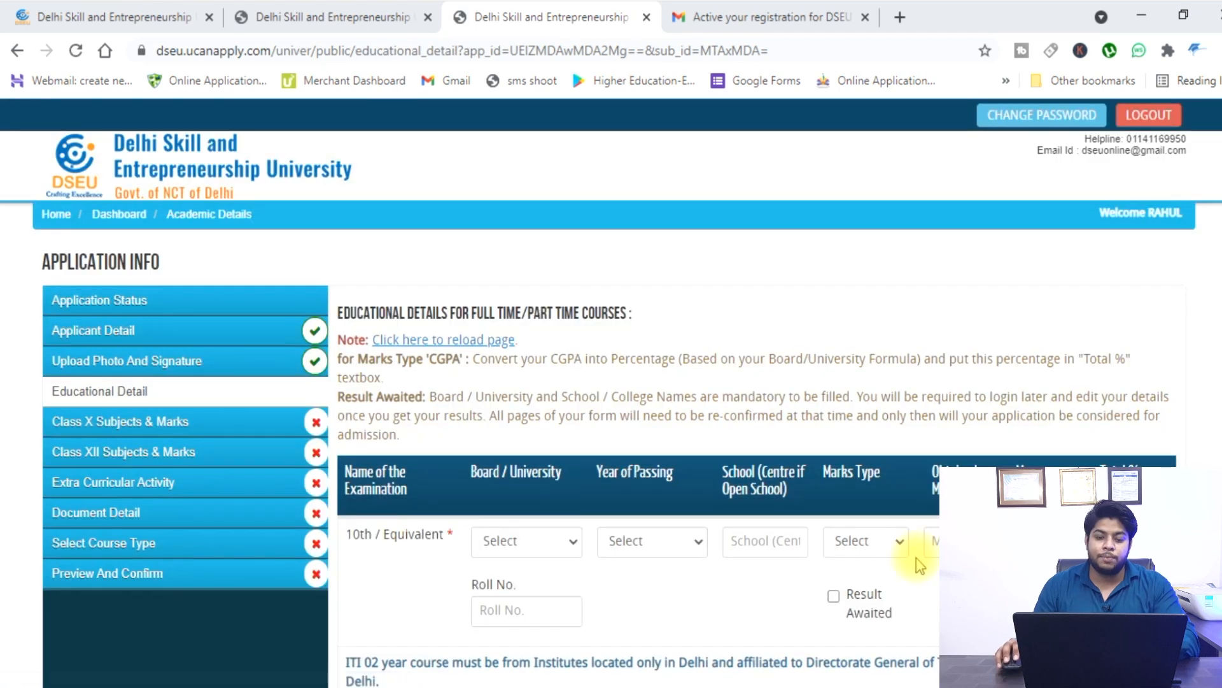
Set the 10th row board to Central Board of Secondary Education, Delhi, passing year 2019.
scroll(843, 496, "down", 1)
left_click(545, 446)
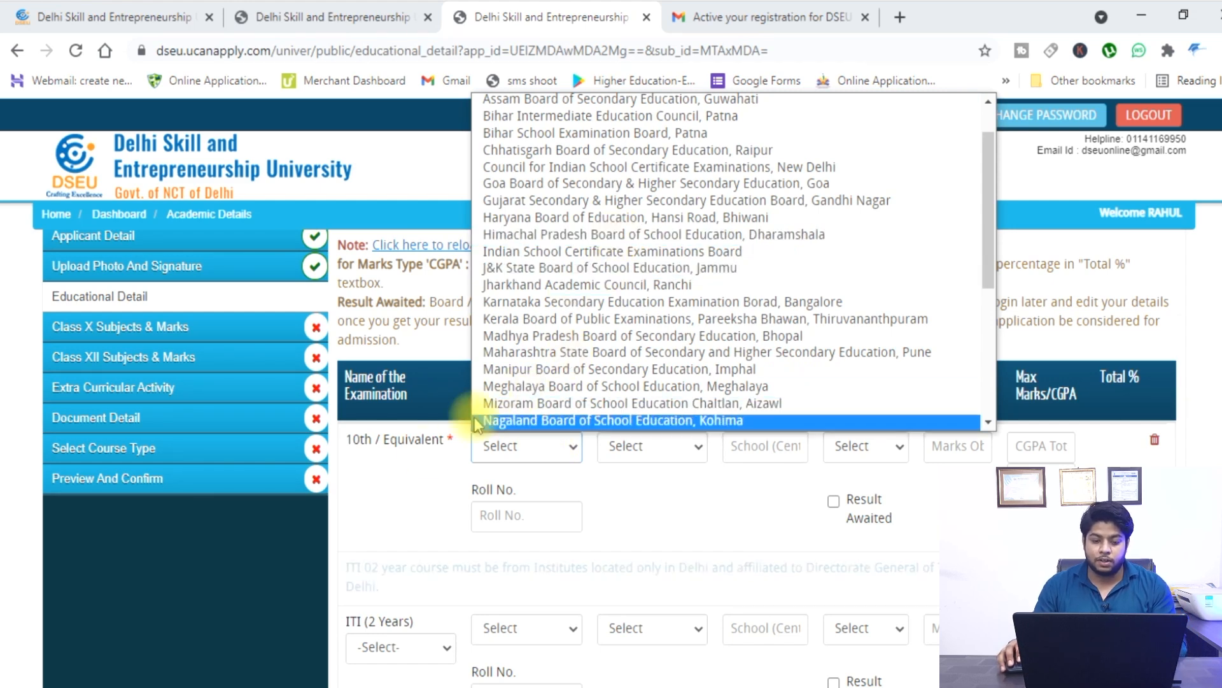
left_click(426, 460)
left_click(495, 452)
key("Down")
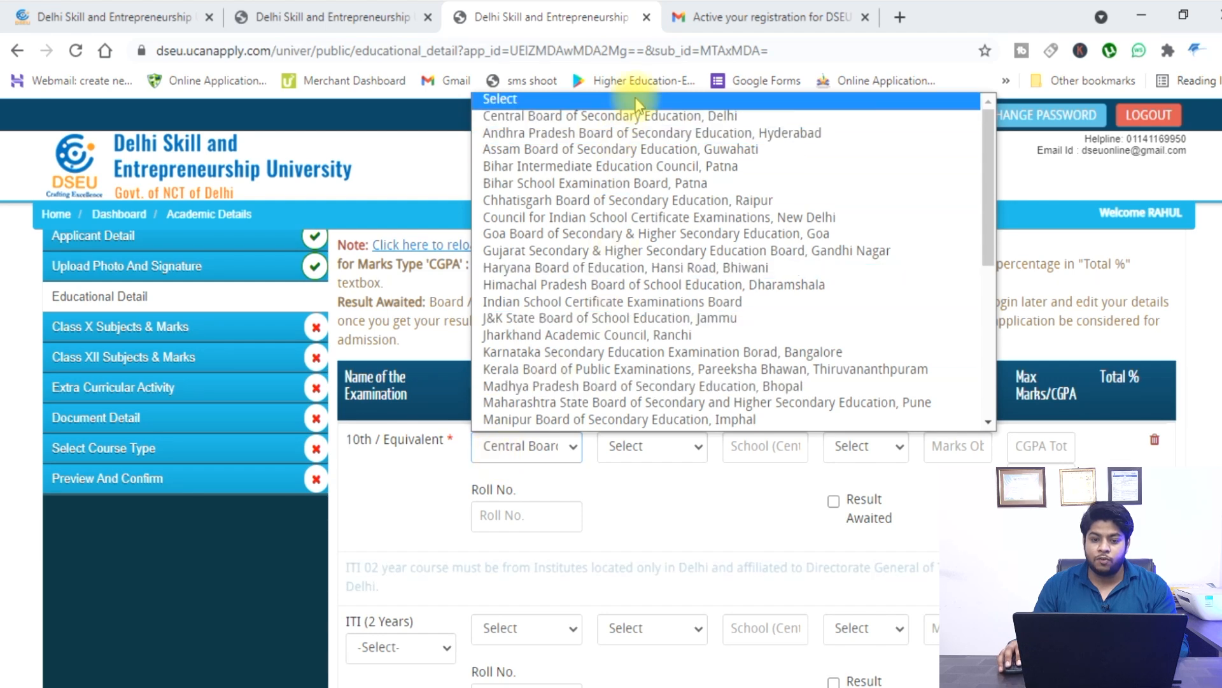
left_click(634, 116)
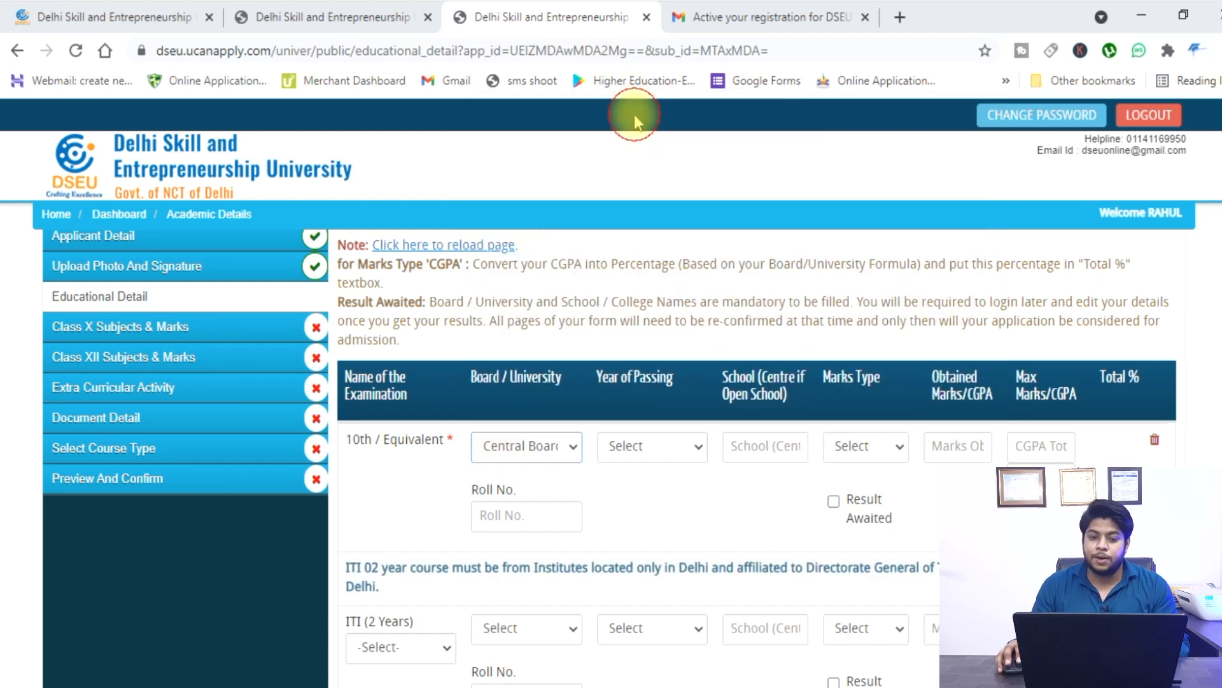
left_click(668, 444)
scroll(674, 293, "down", 10)
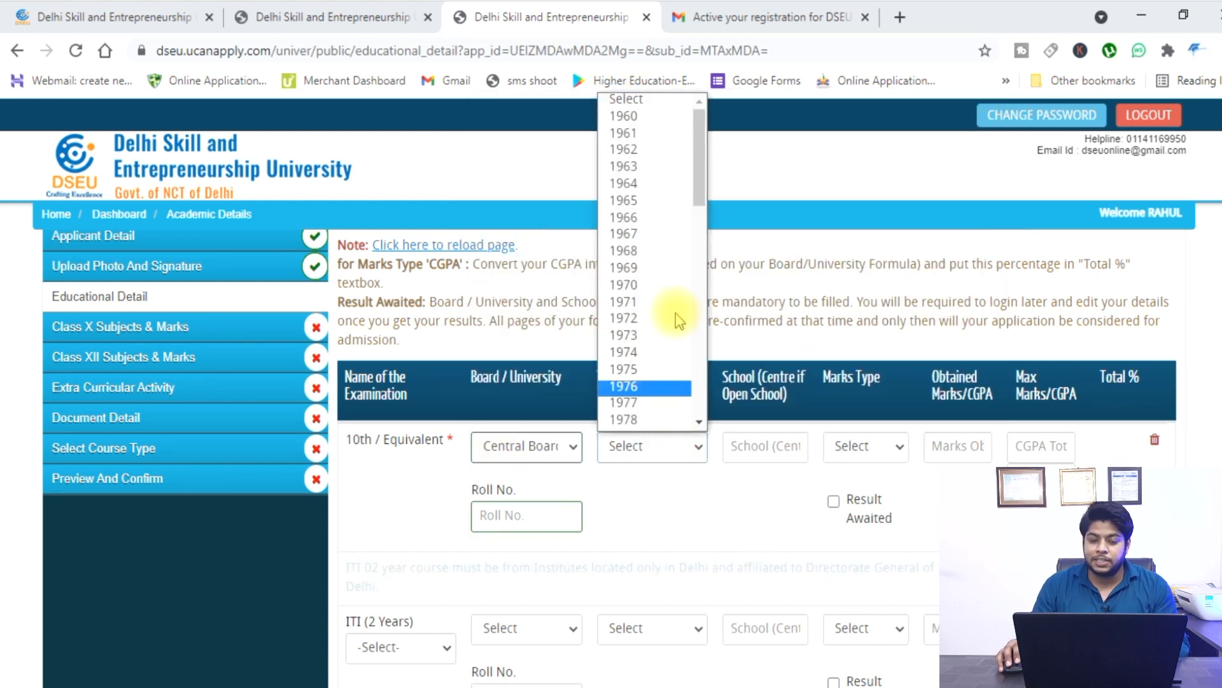
left_click(662, 386)
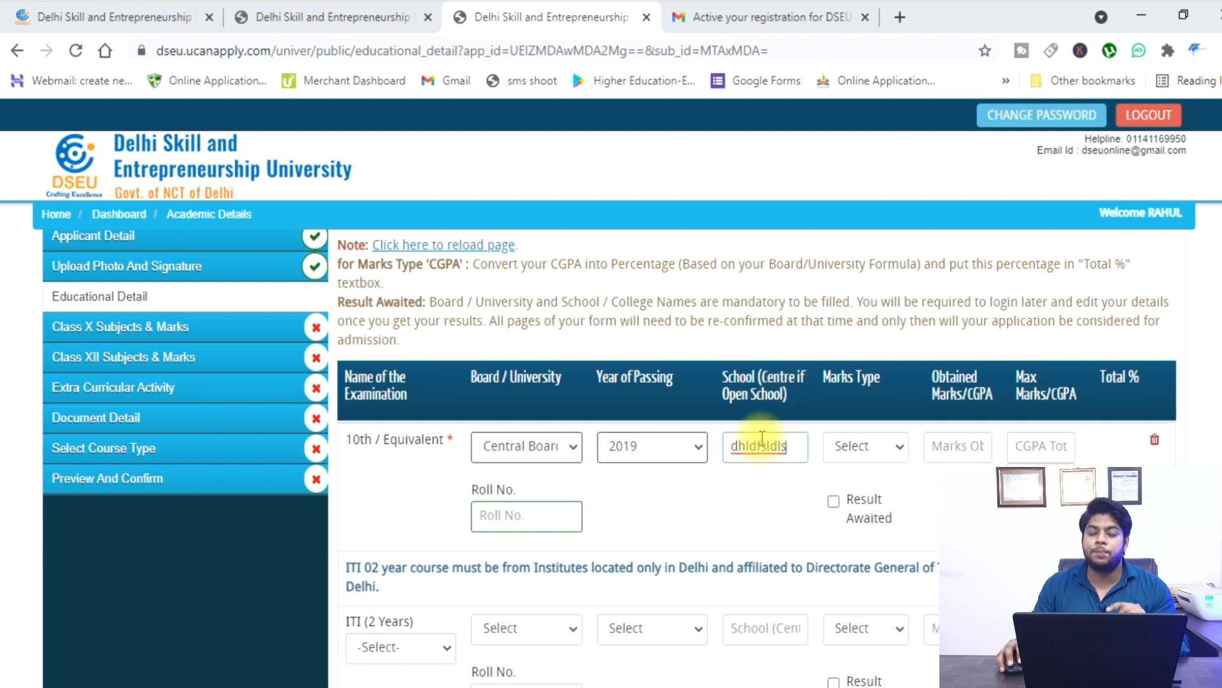
Set the 10th marks type to CGPA and enter the marks, with total 8.9.
left_click(871, 450)
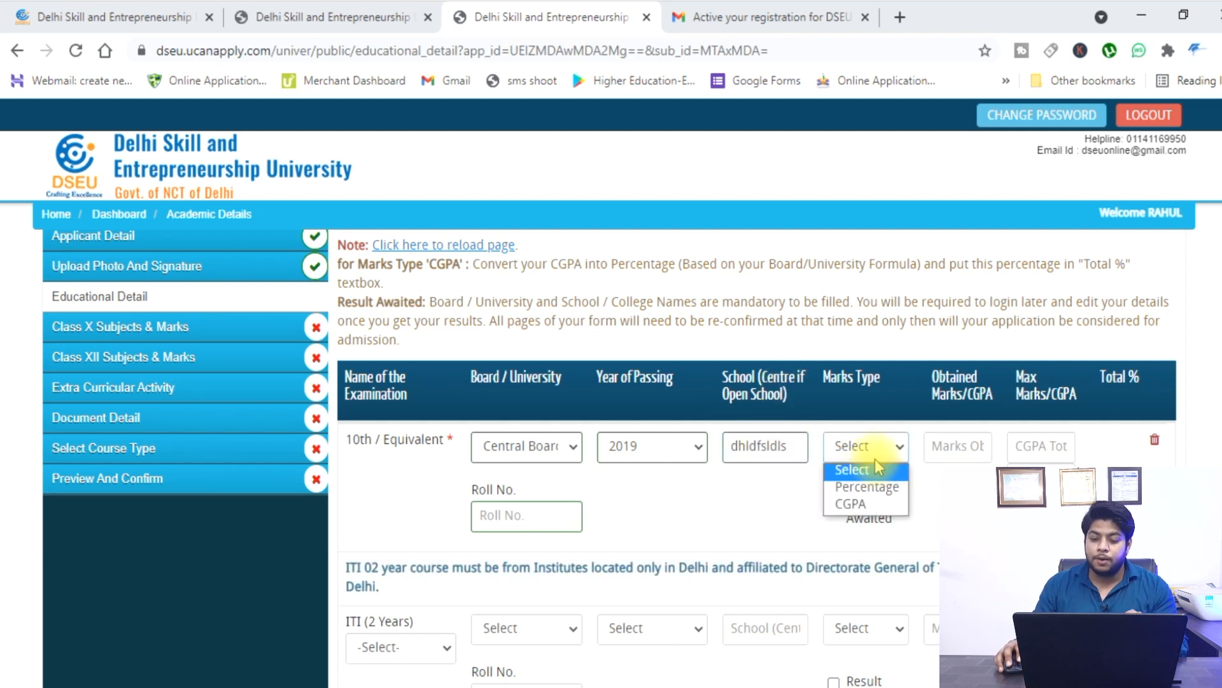
left_click(890, 496)
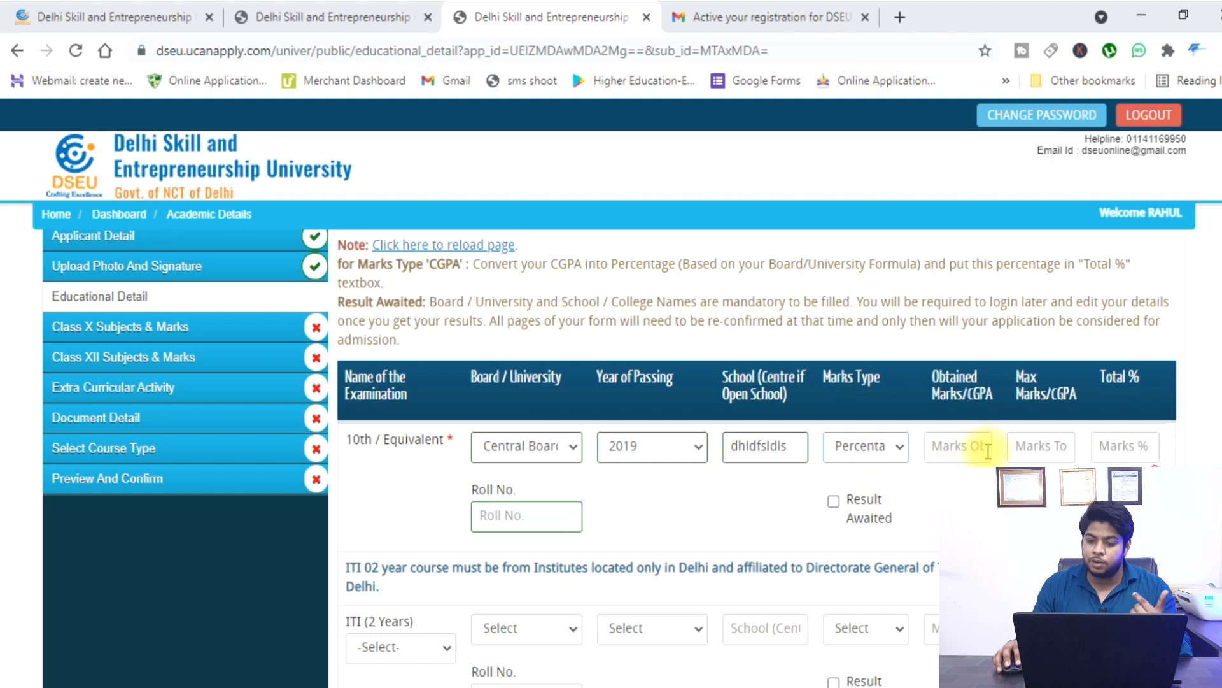
left_click(888, 453)
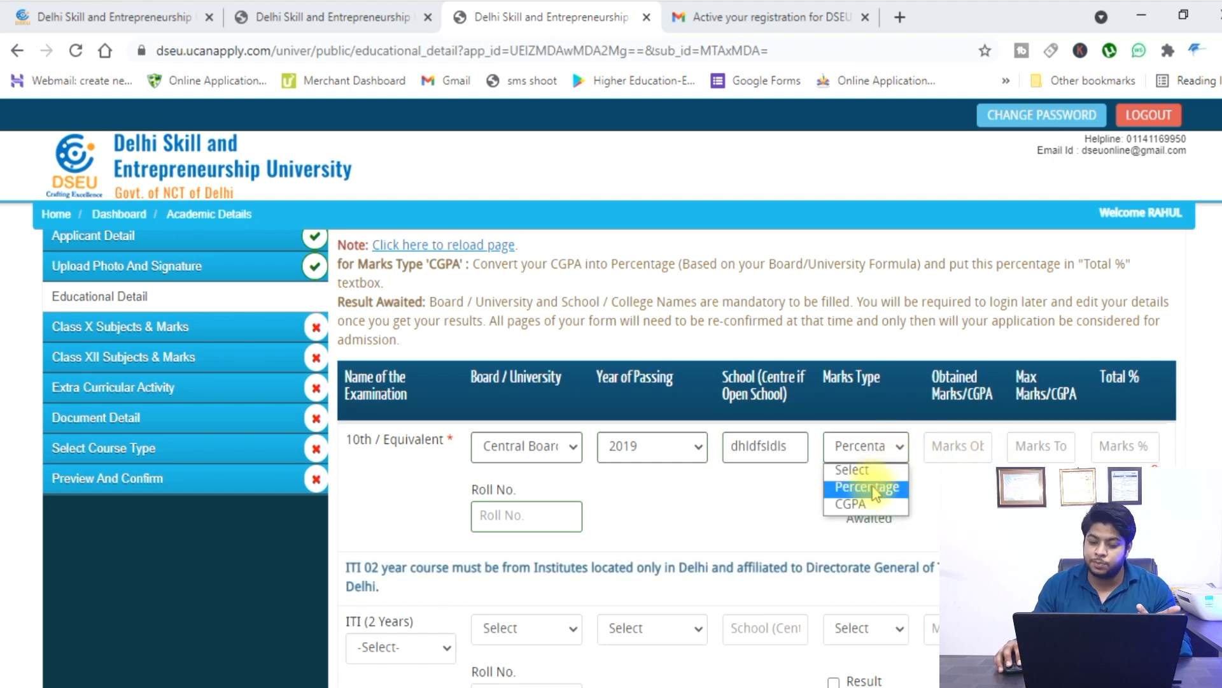
left_click(853, 503)
left_click(969, 449)
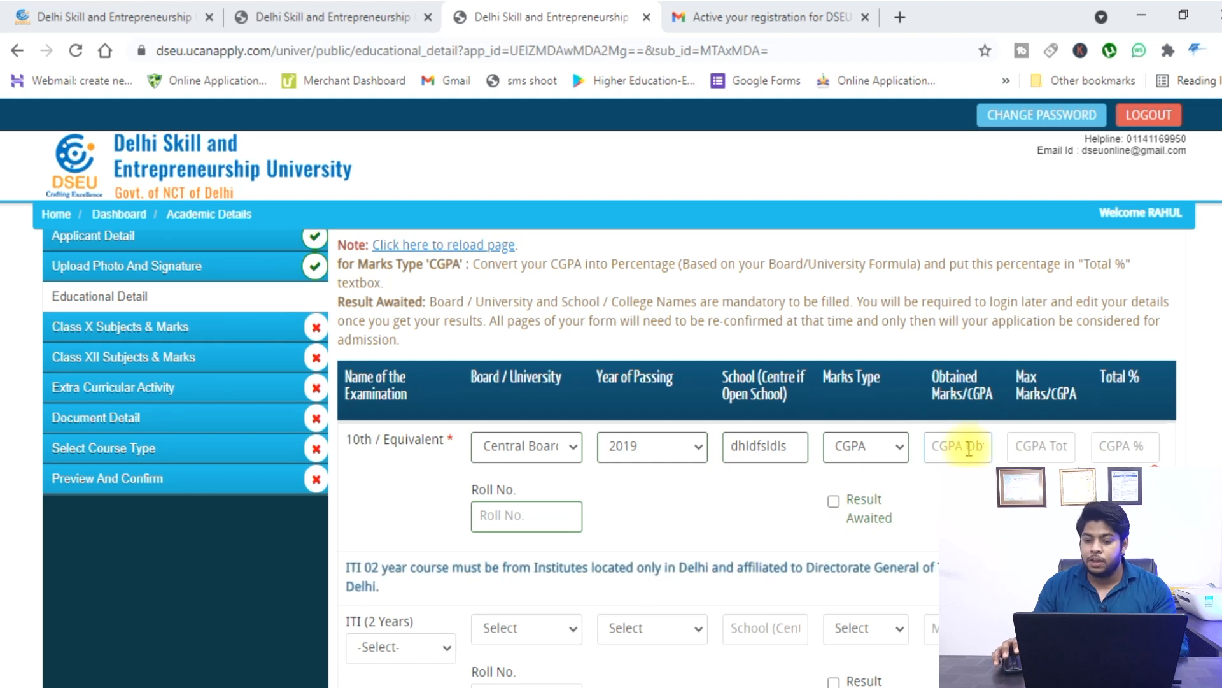
left_click(1031, 438)
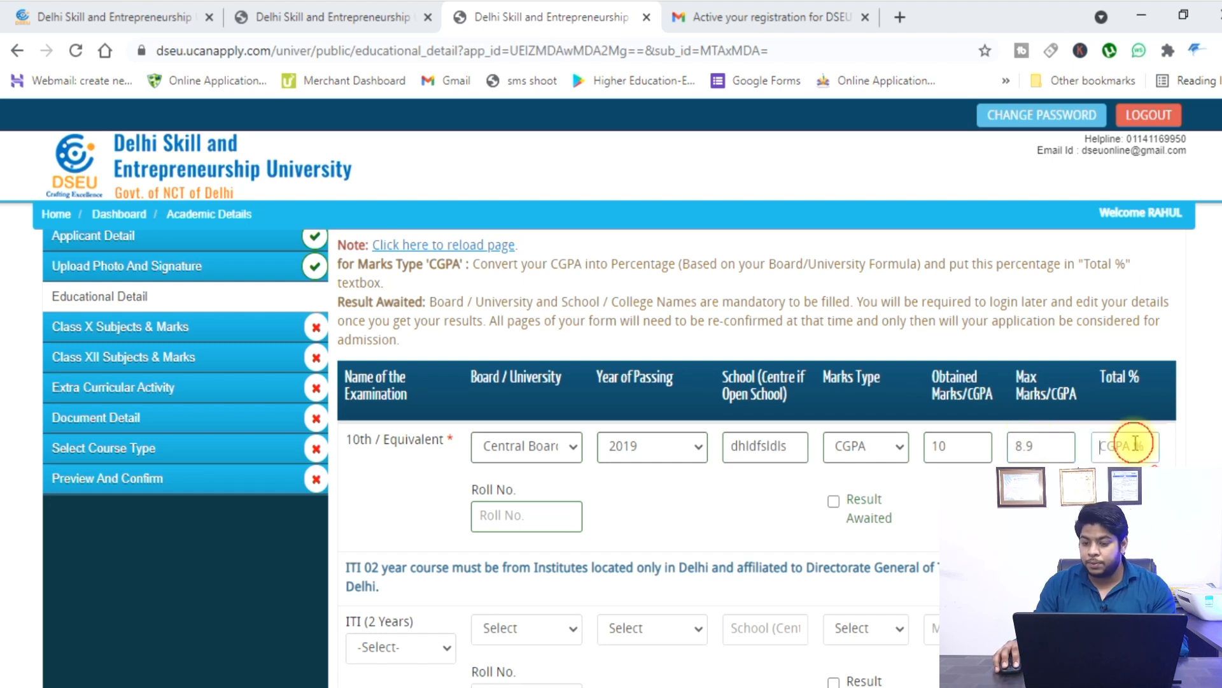
left_click(1110, 447)
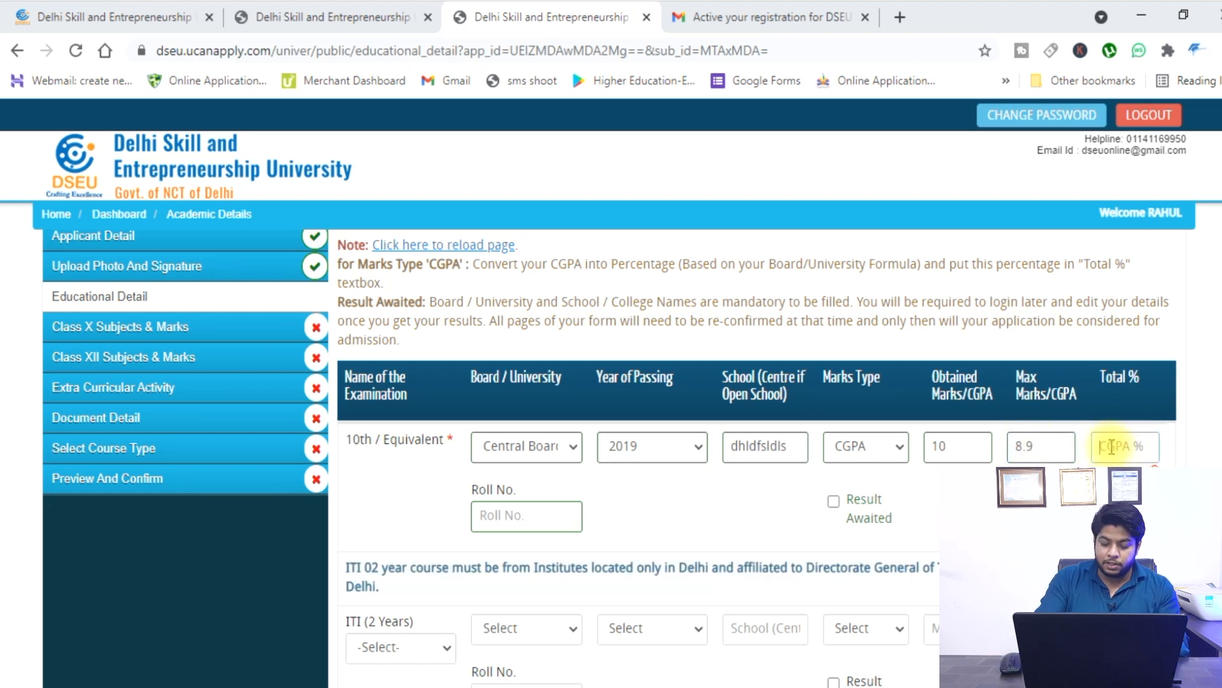
type("8.9")
left_click(680, 496)
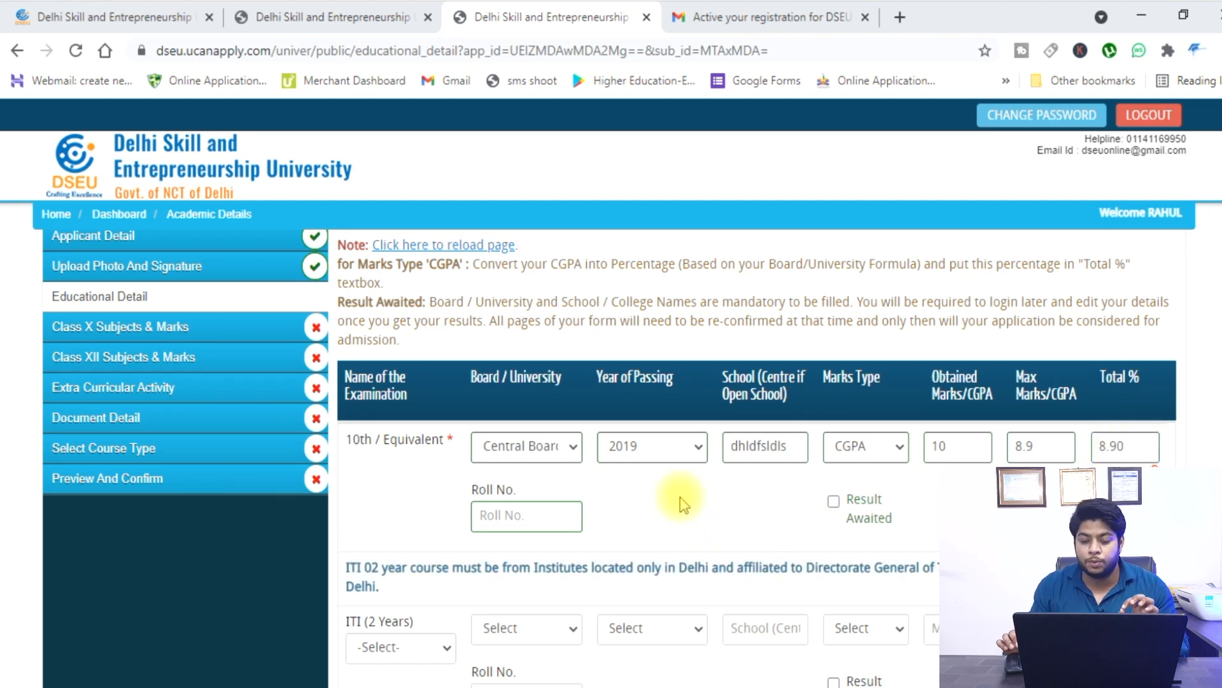
scroll(655, 465, "down", 2)
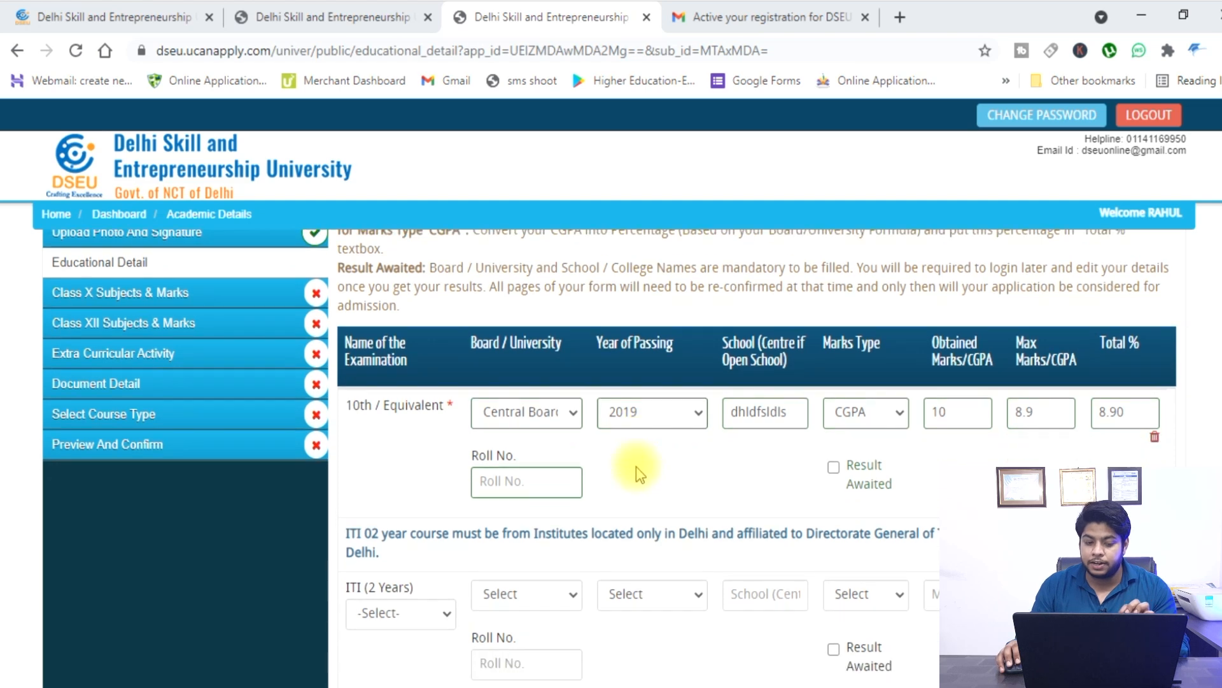
Fill the 10th roll number, then set the 12th board to CBSE, Delhi and year 2021.
left_click(530, 419)
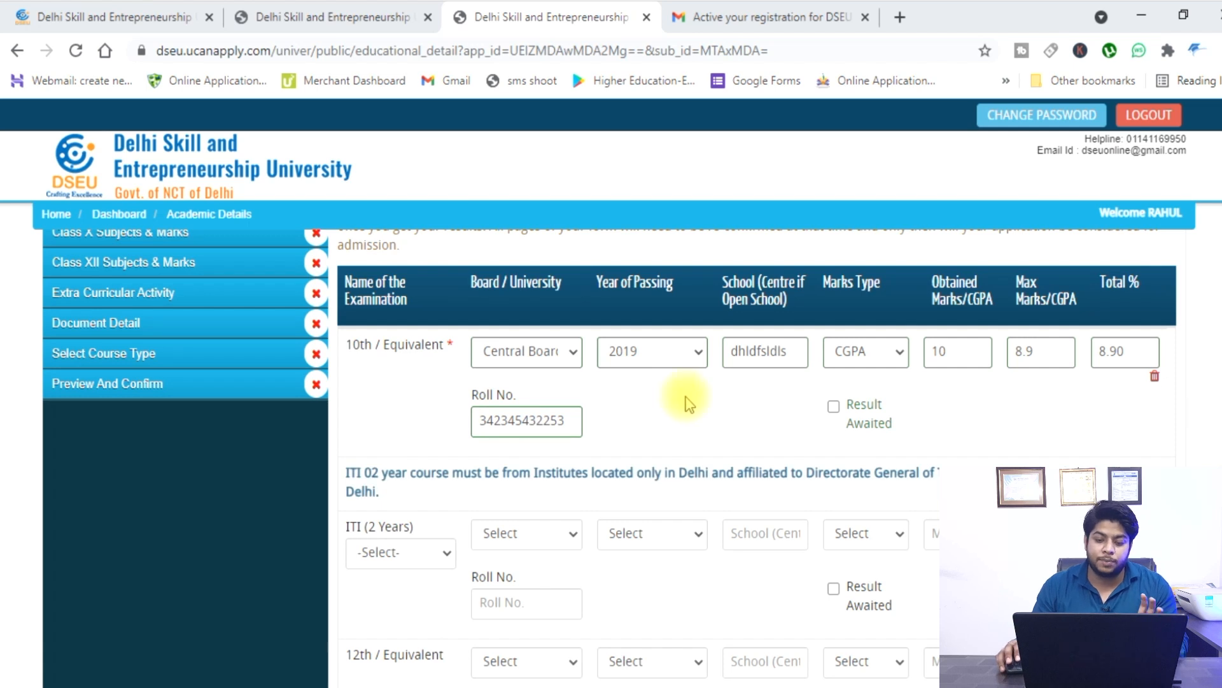
scroll(677, 386, "down", 1)
scroll(674, 380, "down", 1)
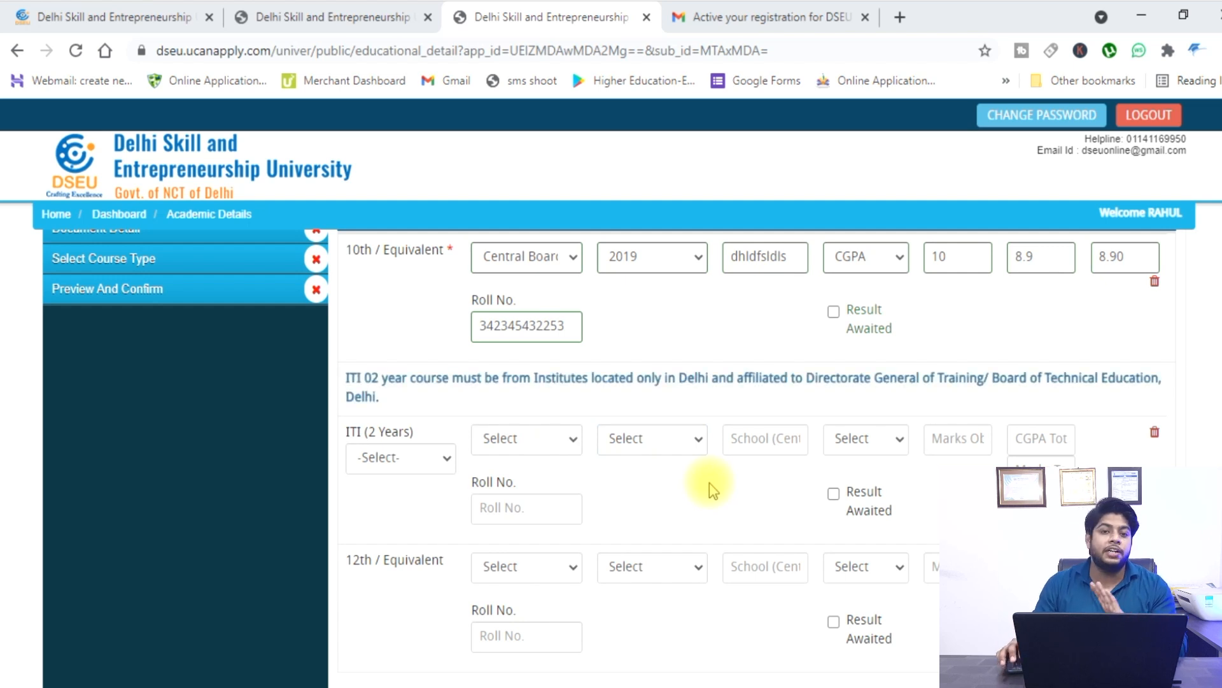
scroll(709, 482, "down", 1)
scroll(709, 482, "down", 3)
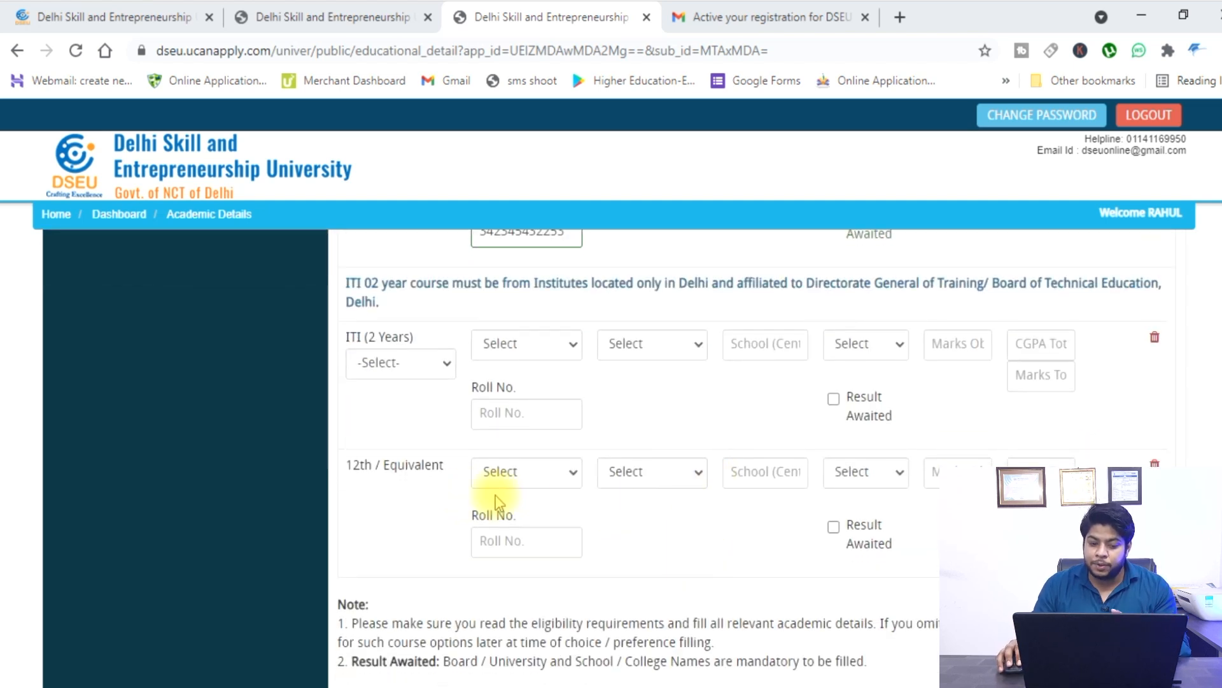
left_click(563, 474)
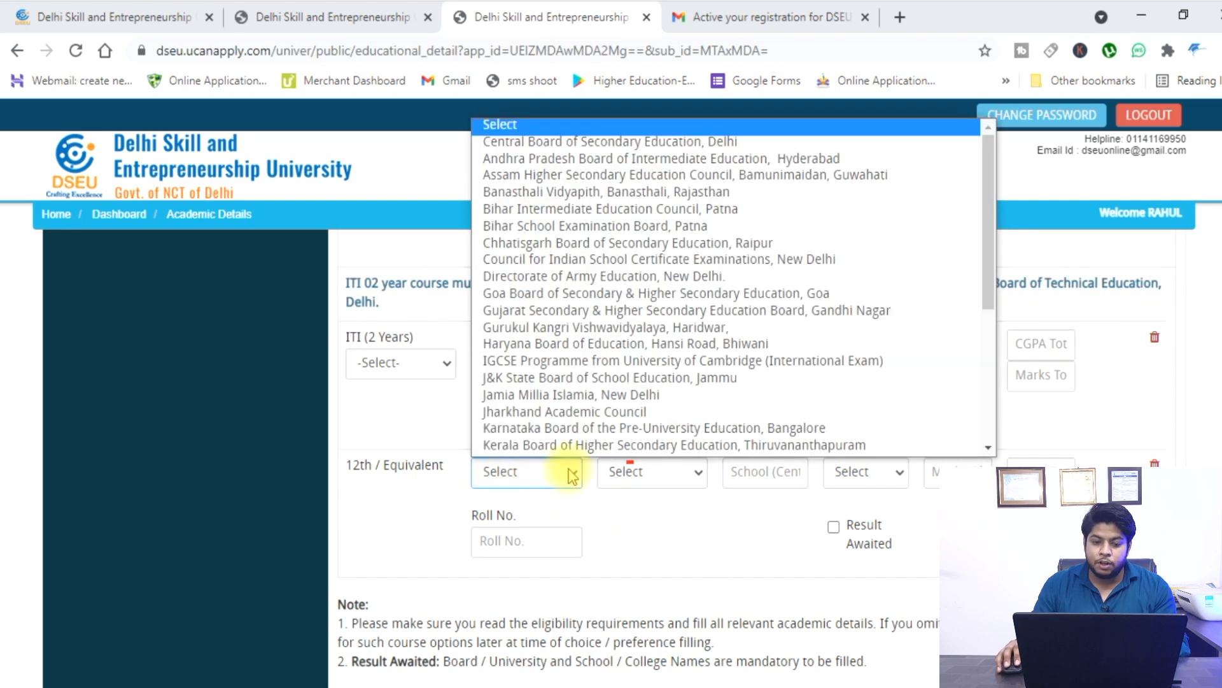
scroll(613, 337, "up", 2)
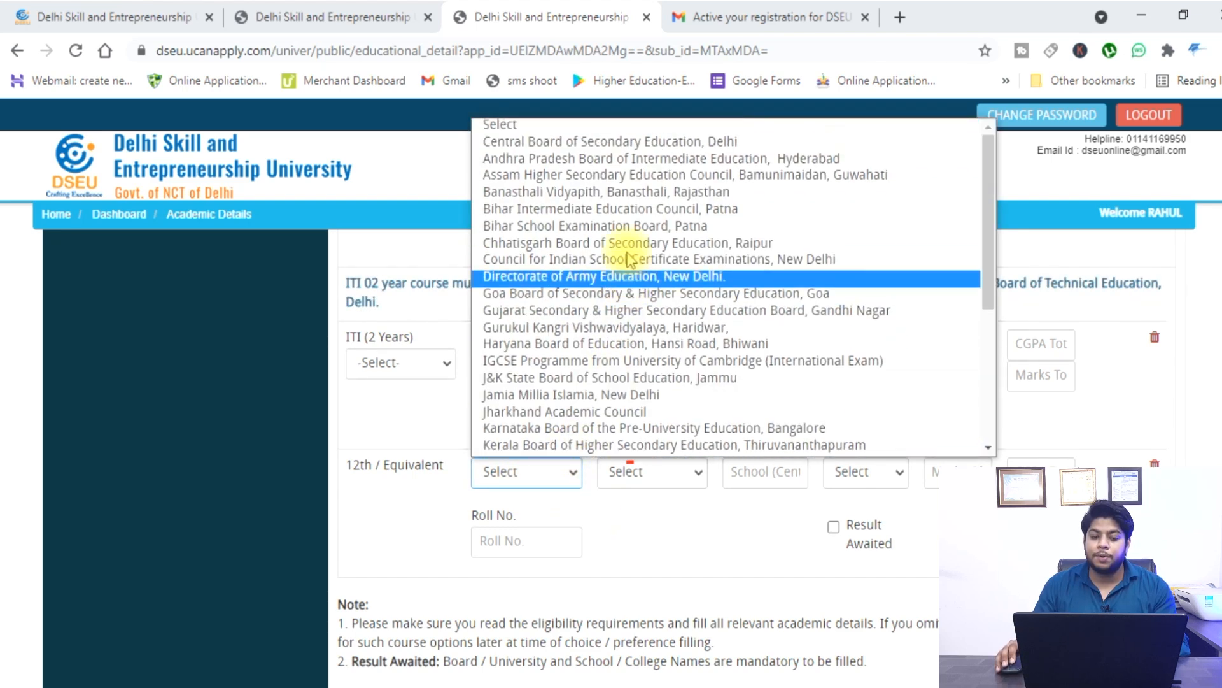
left_click(591, 140)
left_click(655, 471)
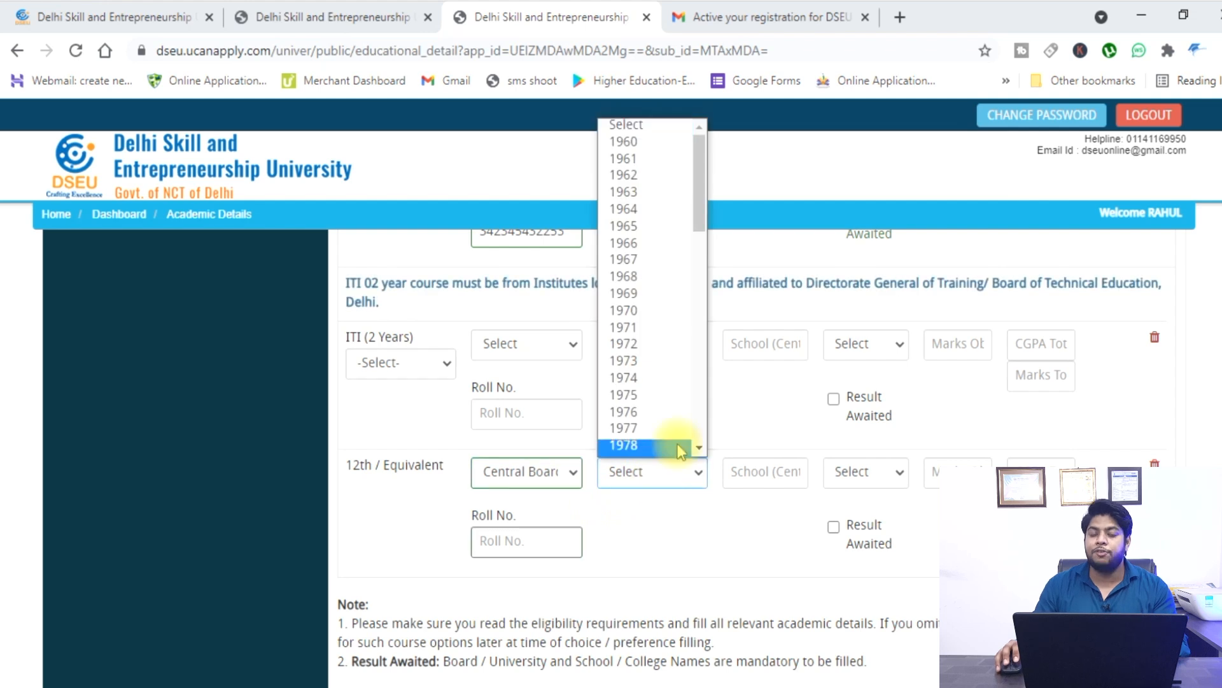
scroll(647, 265, "down", 10)
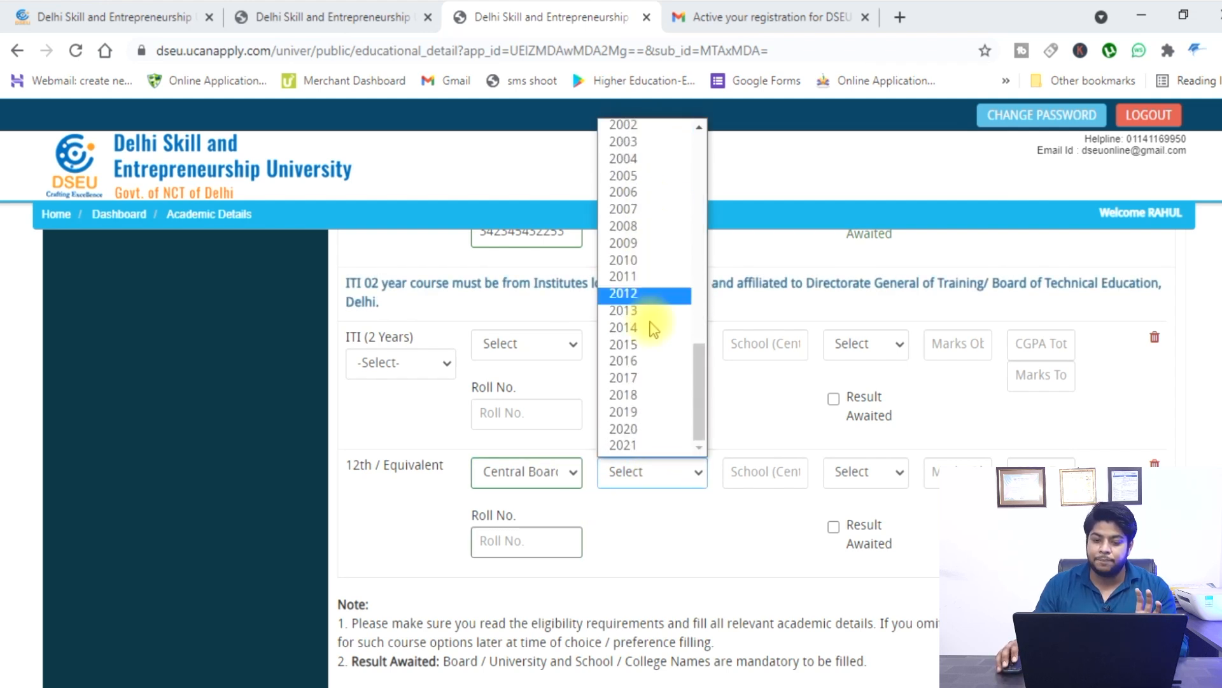
left_click(645, 445)
Enter 'fvbdfgdf' as the 12th school, mark the result awaited, and fill the roll number.
left_click(790, 484)
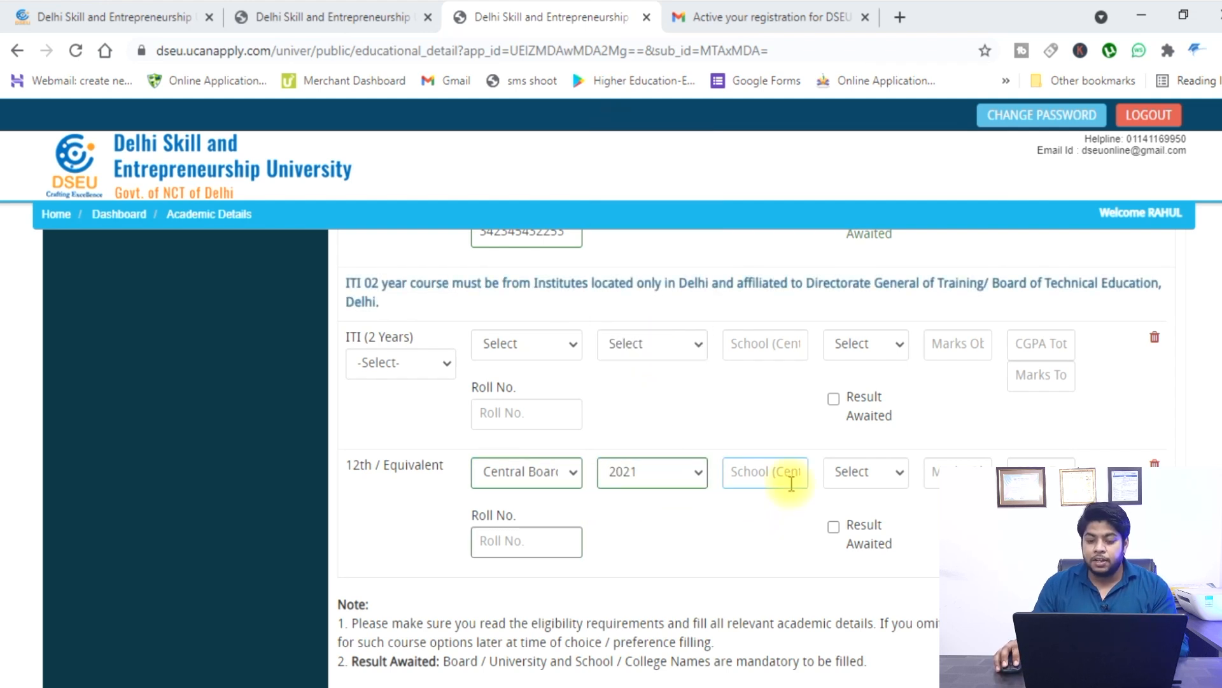
type("fvbdfgdf")
left_click(743, 533)
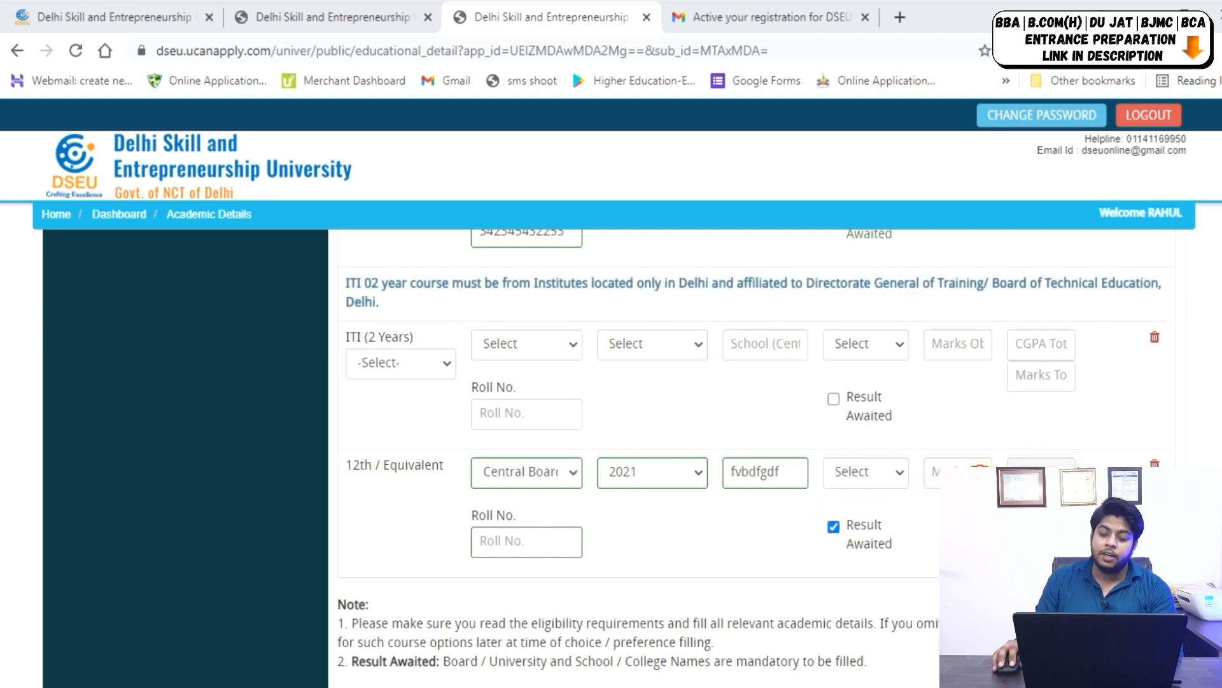
left_click(889, 471)
left_click(913, 521)
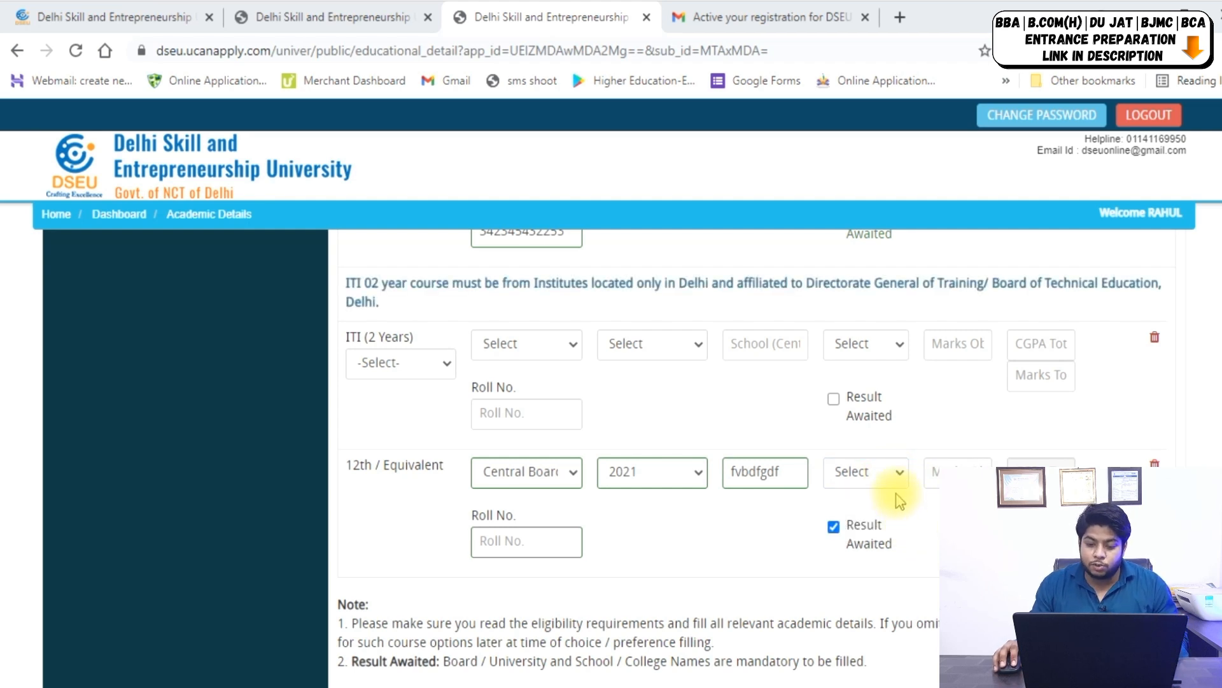
left_click(910, 524)
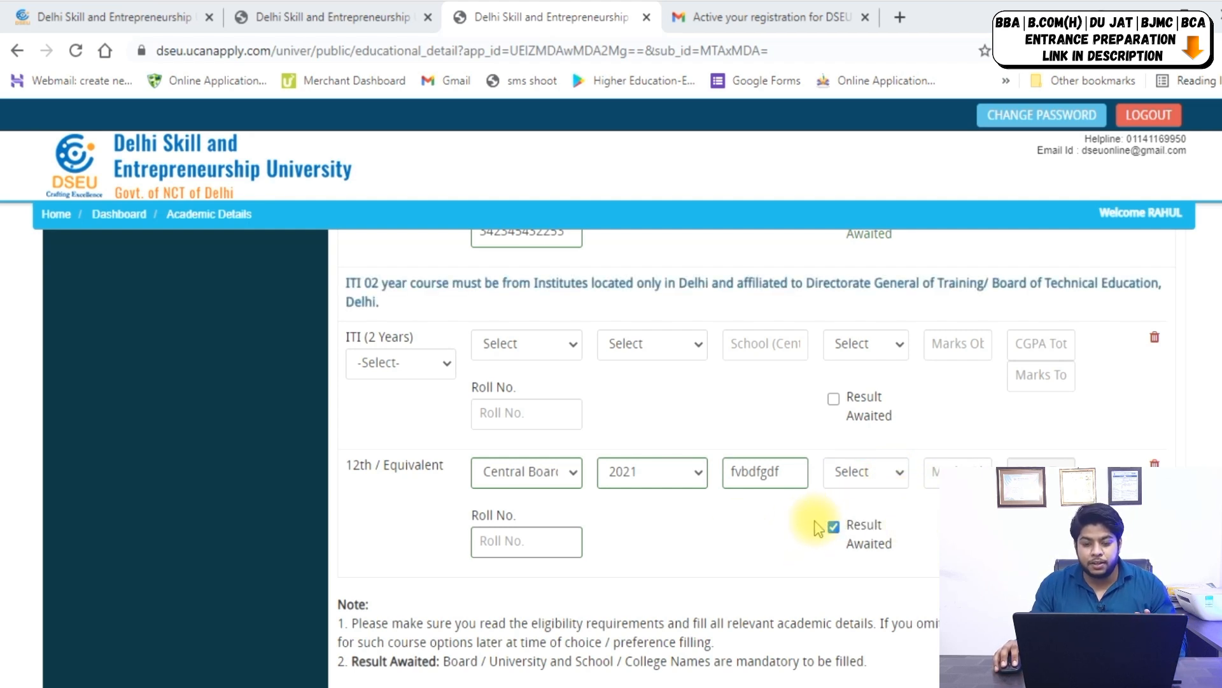
left_click(545, 544)
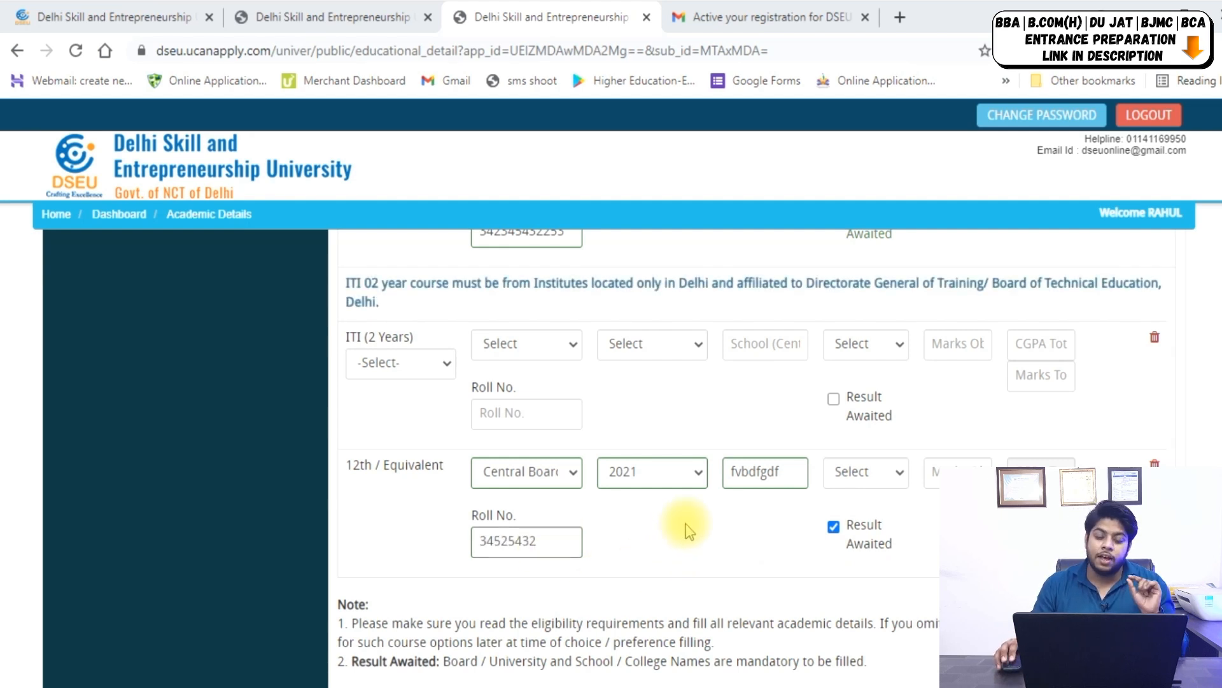
Save the educational details and confirm them as final.
scroll(688, 523, "down", 2)
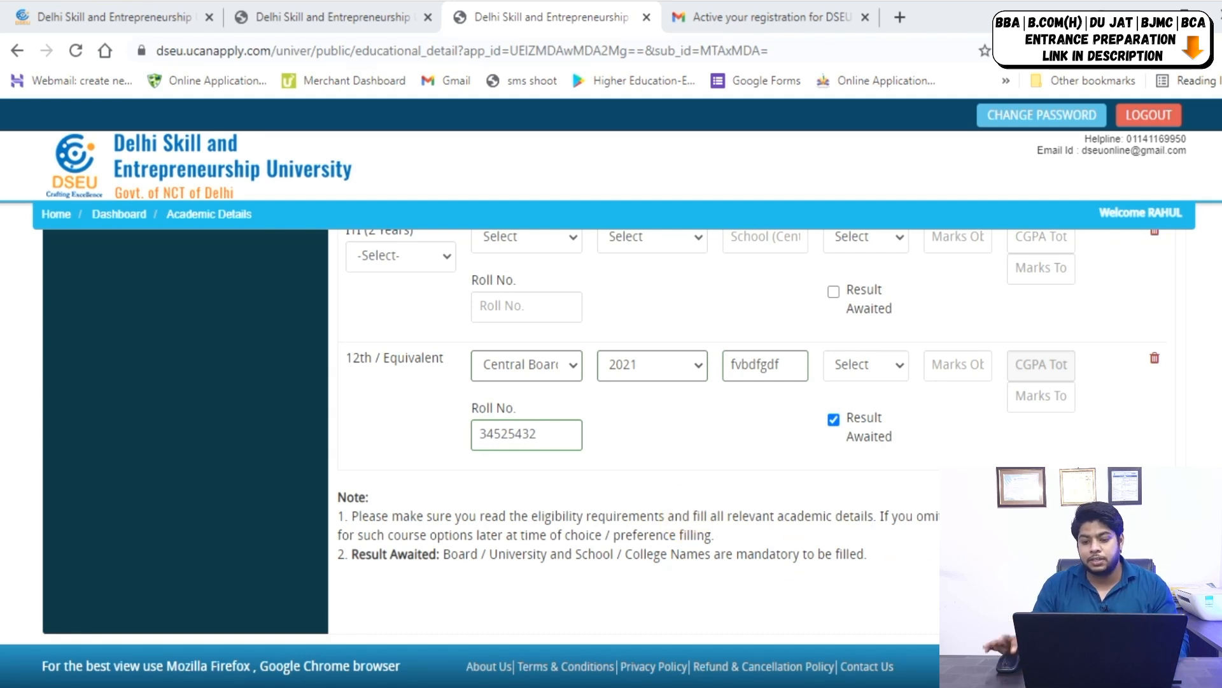
left_click(1136, 595)
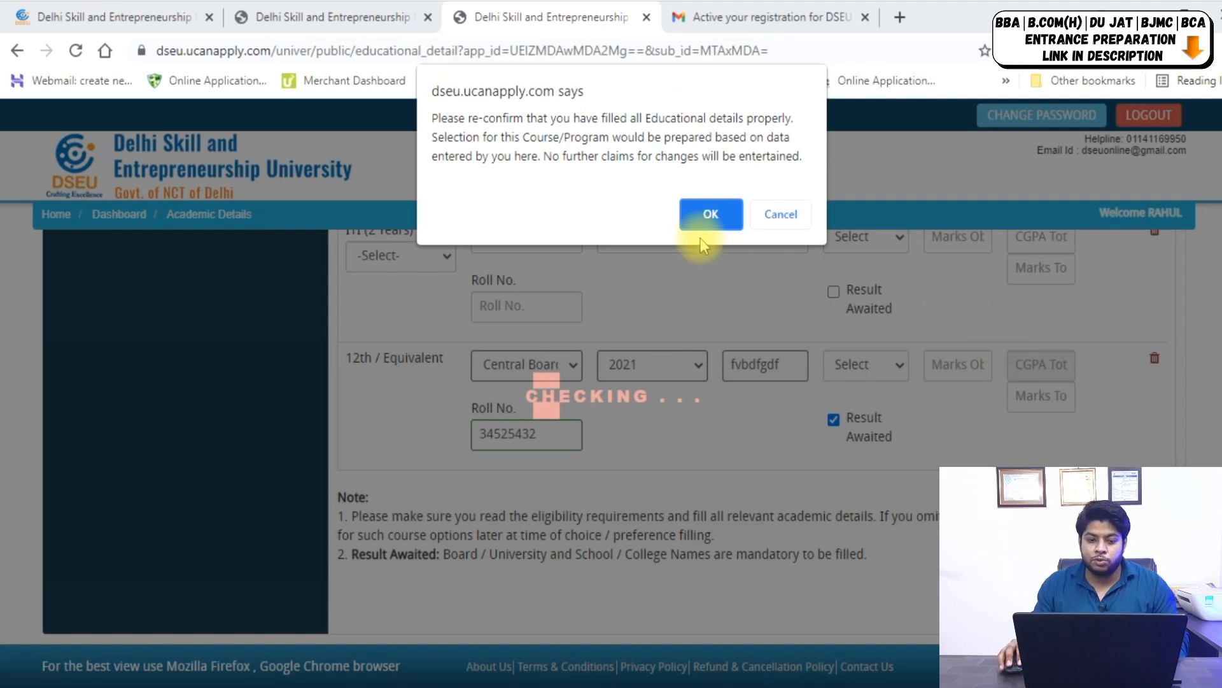
left_click(707, 216)
scroll(700, 299, "down", 1)
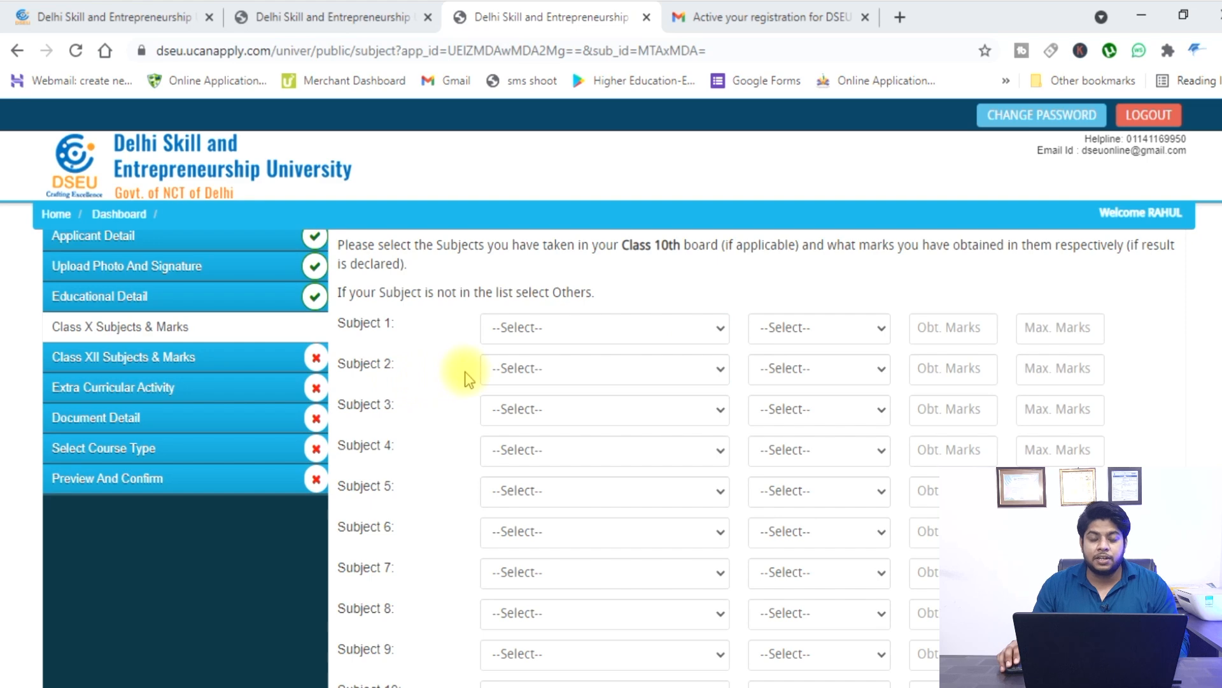
Set Class X Subject 1 to Mathematics, Compulsory, with 78 out of 100.
scroll(465, 376, "down", 3)
scroll(636, 422, "up", 5)
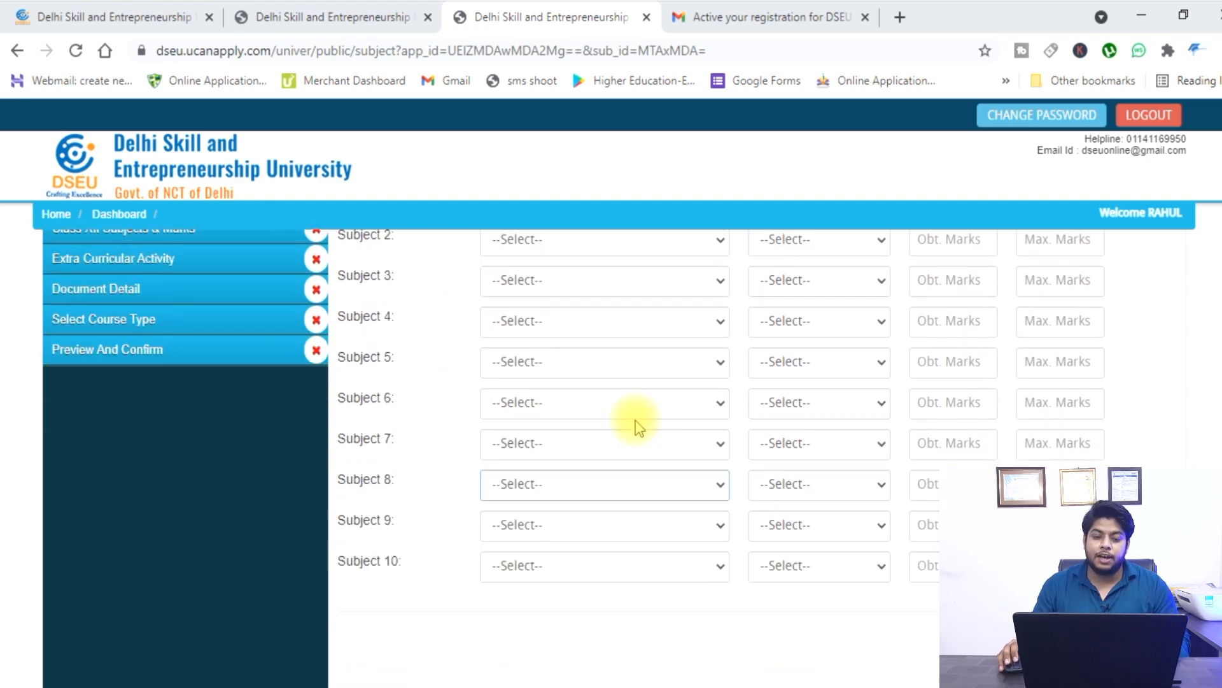
scroll(638, 427, "down", 1)
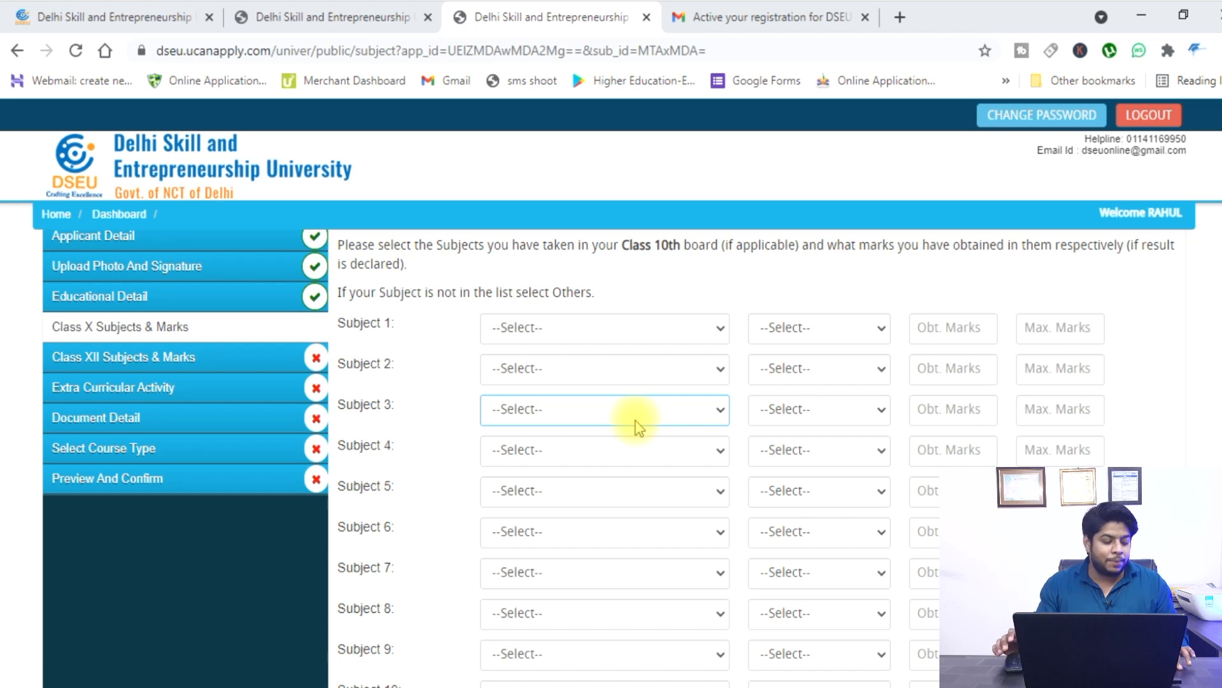
left_click(639, 329)
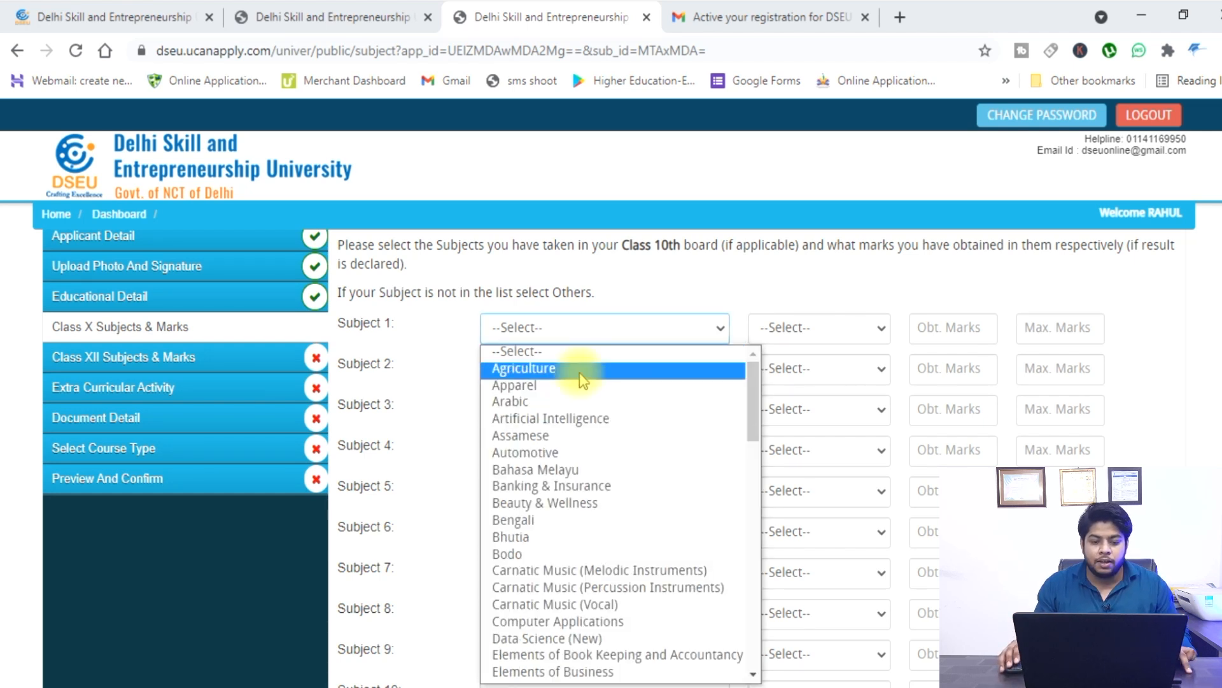
key("e")
scroll(547, 630, "down", 5)
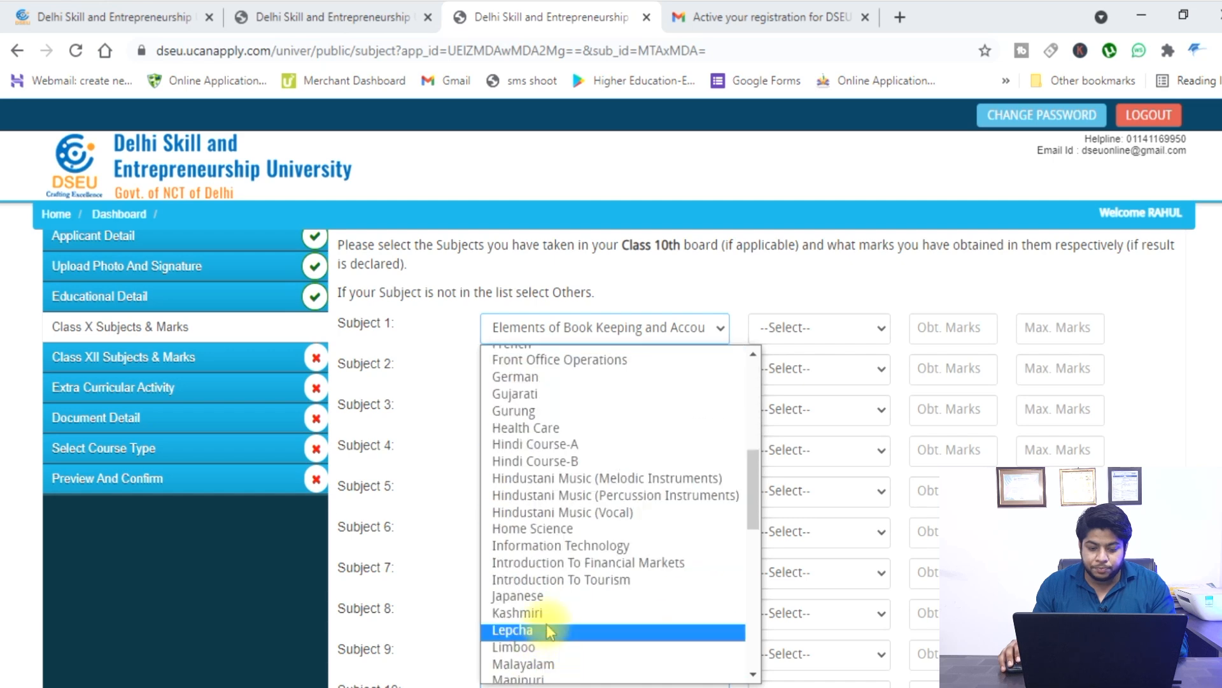
scroll(566, 402, "up", 5)
key("e")
key("e")
key("e")
key("e")
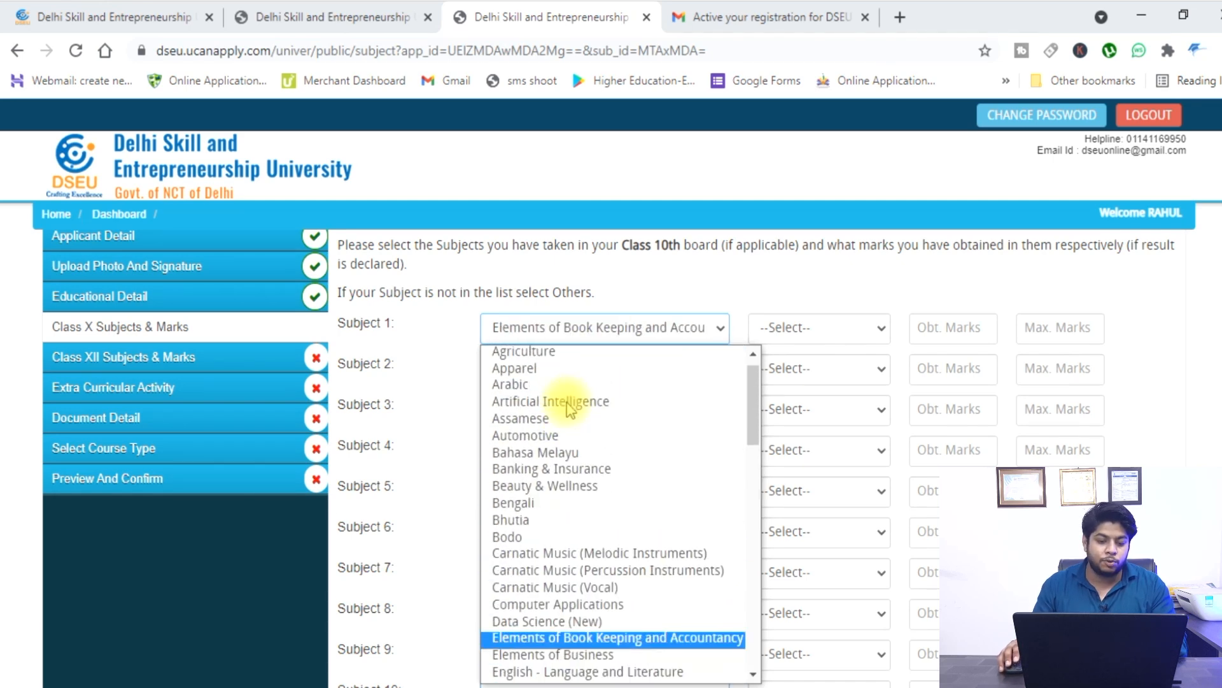
scroll(597, 456, "down", 12)
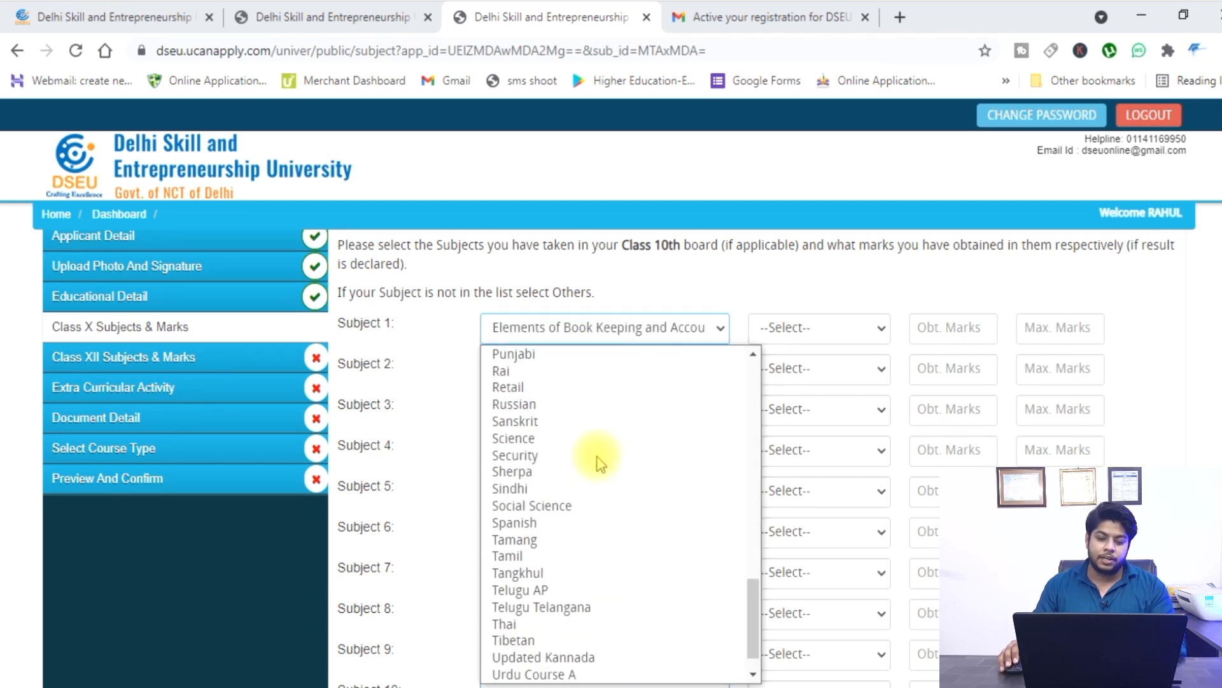
scroll(597, 457, "up", 5)
scroll(563, 490, "down", 3)
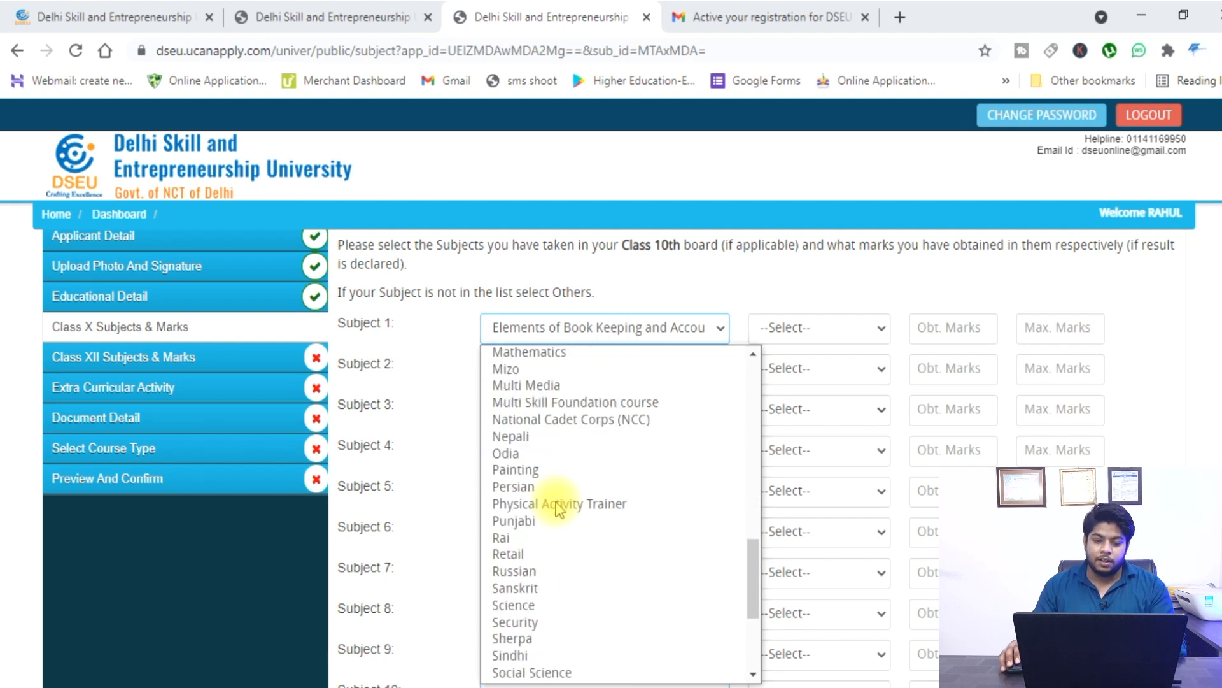
key("m")
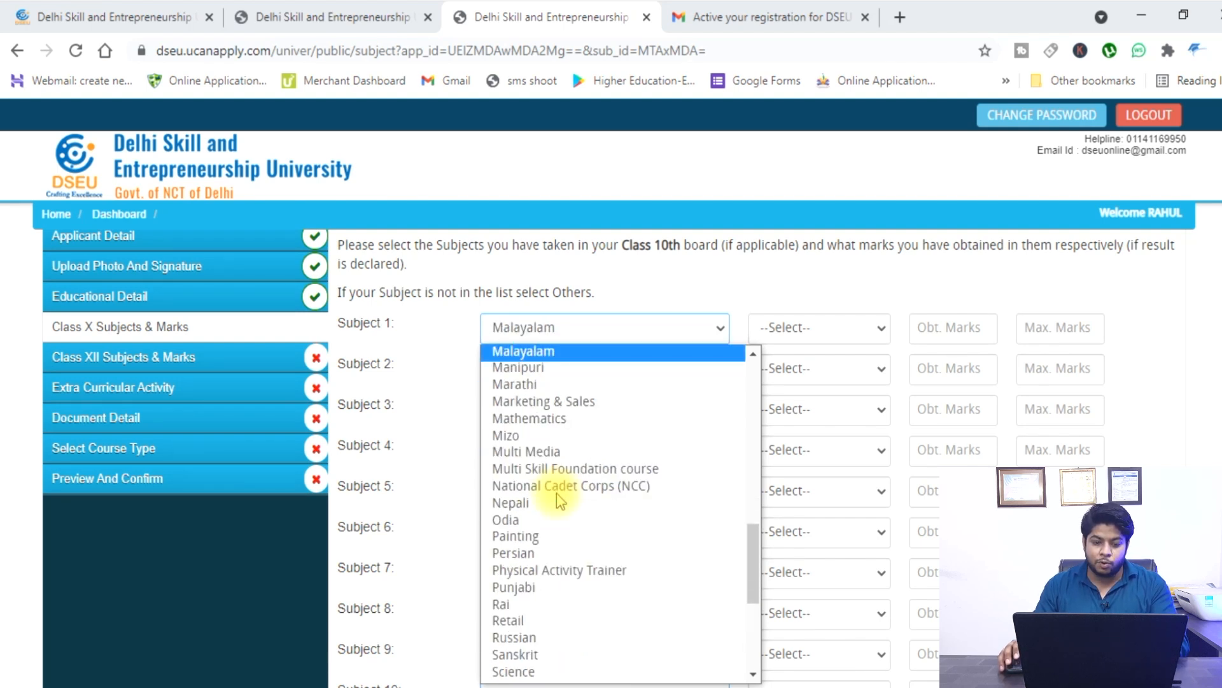
left_click(555, 417)
left_click(814, 335)
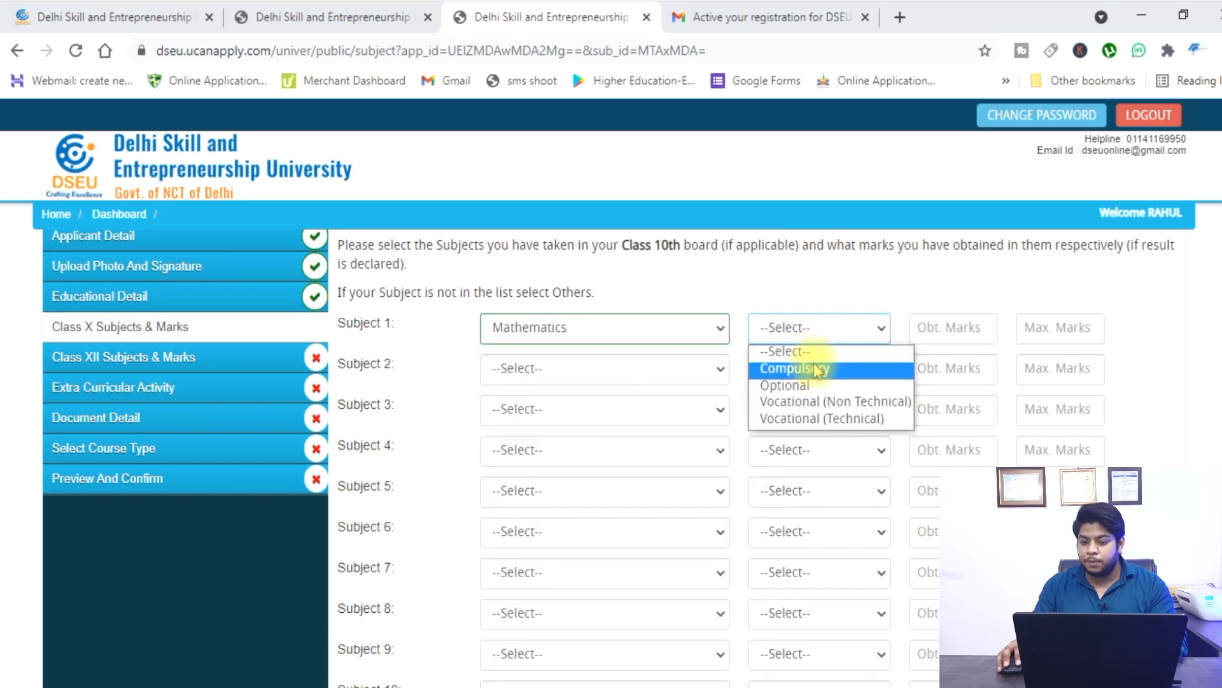
left_click(817, 371)
left_click(979, 332)
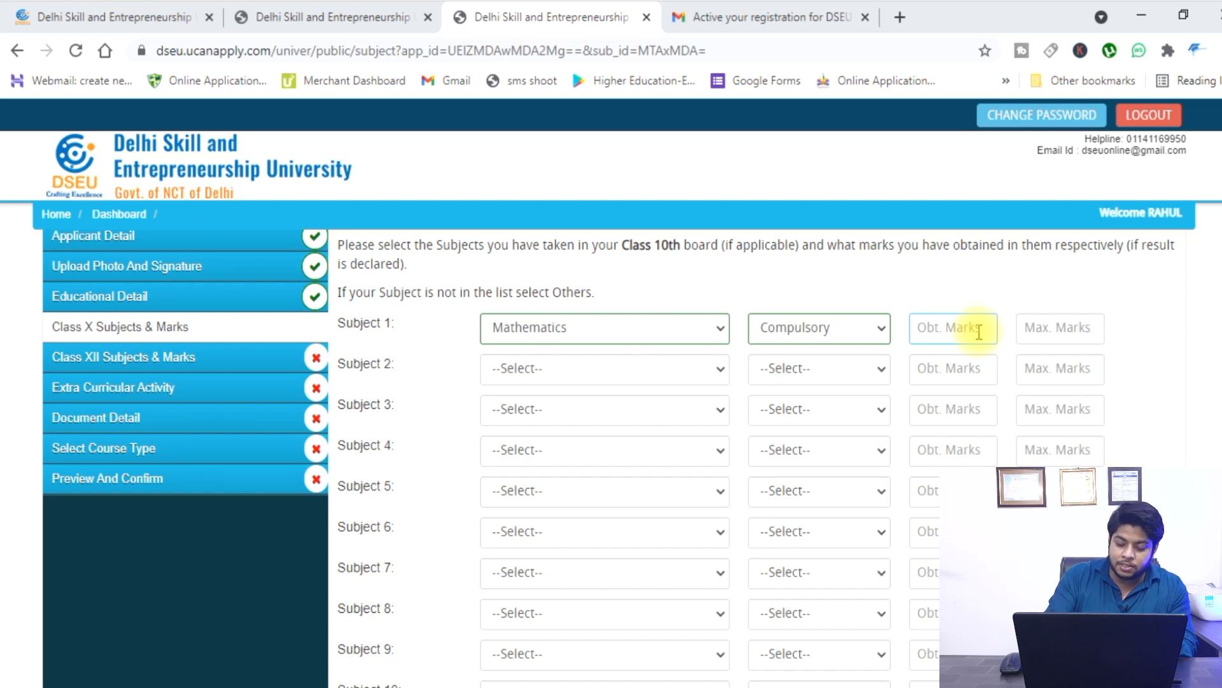
left_click(1063, 335)
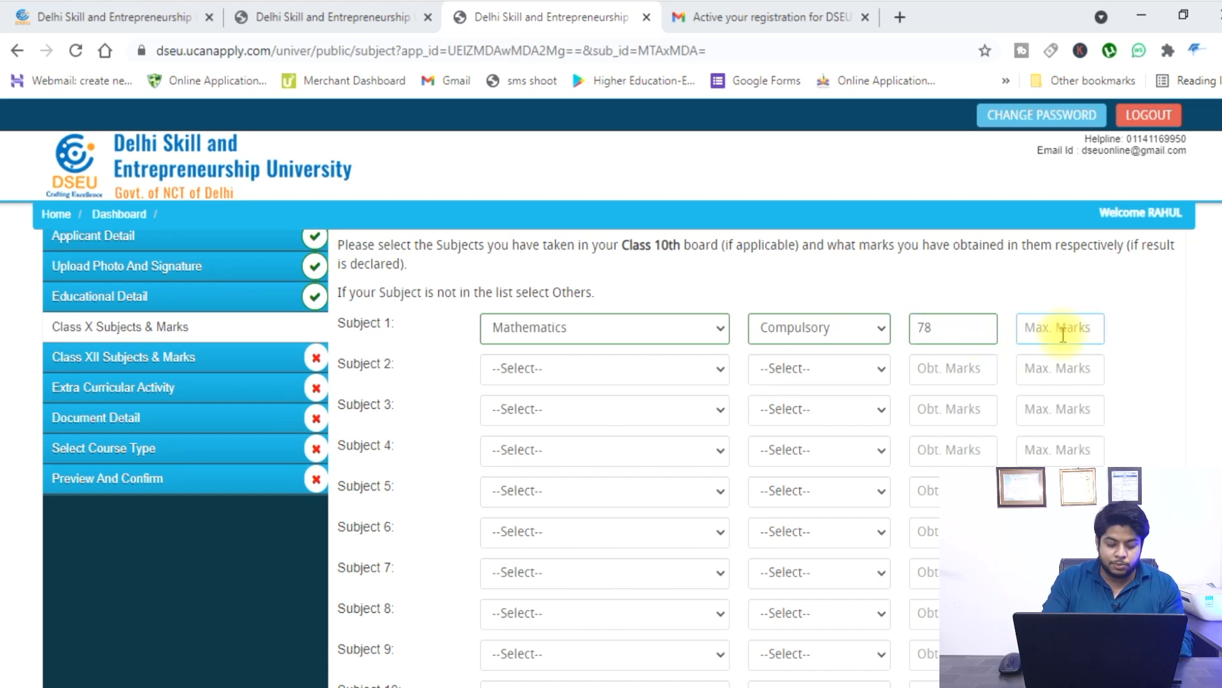
Set Subject 2 to Gurung with 45 out of 100 marks.
left_click(674, 369)
scroll(560, 185, "down", 5)
left_click(541, 83)
type("45")
left_click(1032, 364)
type("100")
Set Subject 3 to Health Care with 45 out of 100 marks.
left_click(568, 415)
left_click(602, 345)
left_click(961, 407)
type("45")
left_click(1044, 408)
type("100")
scroll(1044, 408, "down", 5)
left_click(1121, 445)
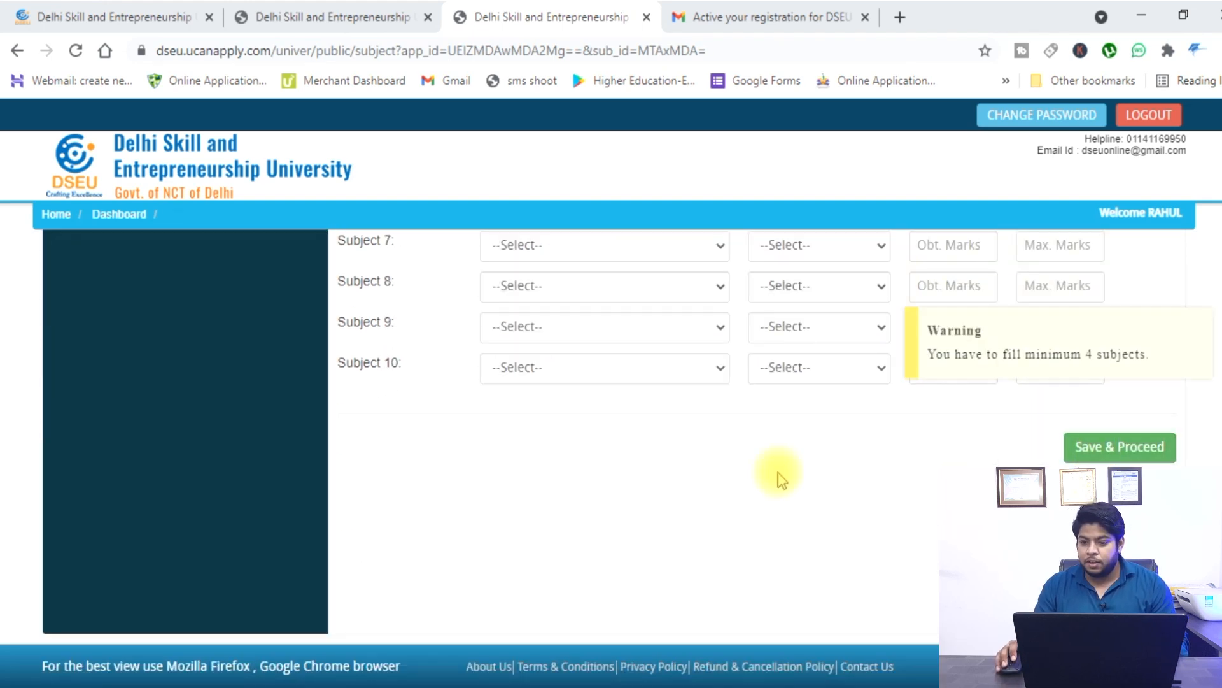
scroll(764, 445, "up", 5)
scroll(578, 439, "down", 1)
Add Hindi Course-A as Compulsory Subject 4 with 46 out of 100, then save.
left_click(578, 446)
scroll(576, 358, "down", 7)
scroll(576, 358, "up", 5)
left_click(560, 167)
left_click(819, 450)
left_click(804, 490)
left_click(955, 450)
type("46")
left_click(1043, 450)
type("100")
scroll(1043, 457, "down", 5)
left_click(1127, 443)
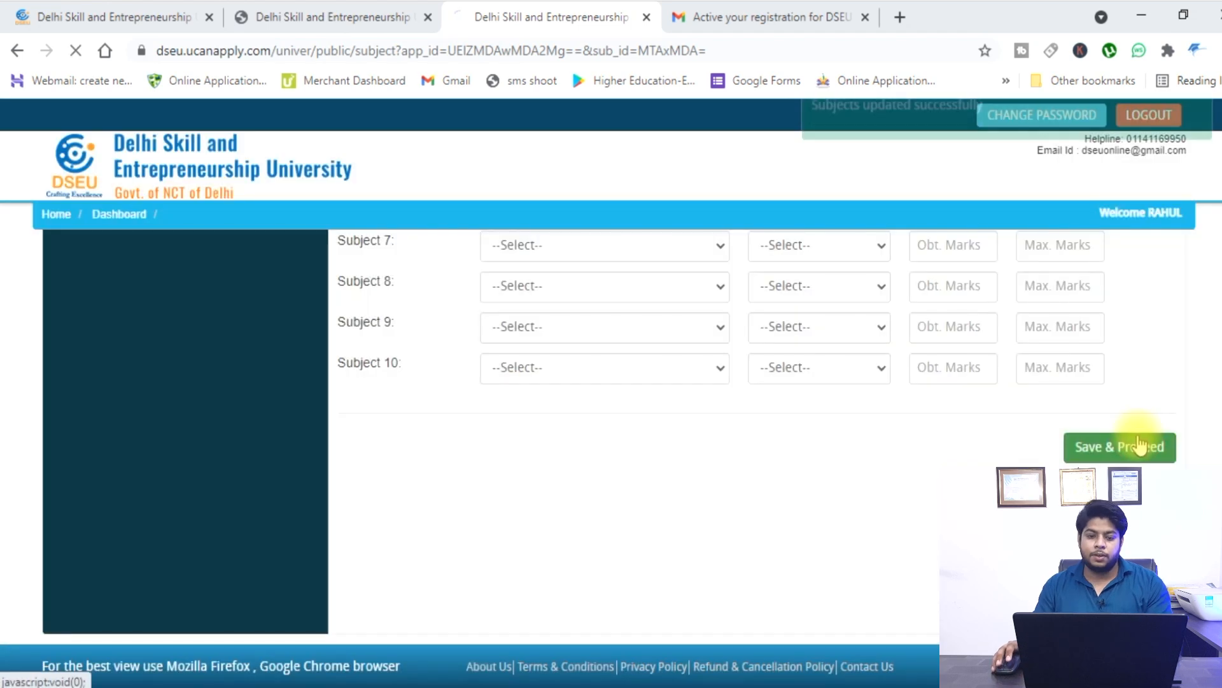
Set Class XII Subject 1 to English Core, marked Compulsory.
scroll(216, 369, "down", 1)
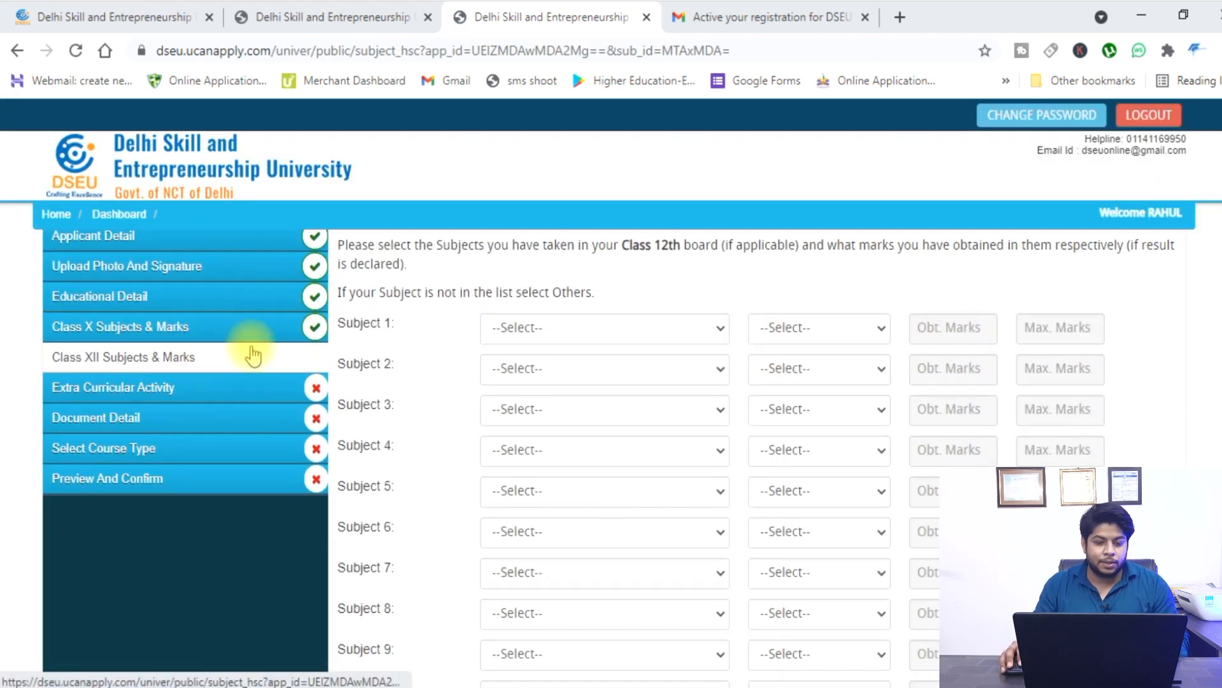
left_click(628, 329)
key("e")
scroll(610, 433, "down", 3)
left_click(582, 569)
left_click(821, 329)
left_click(811, 368)
left_click(799, 371)
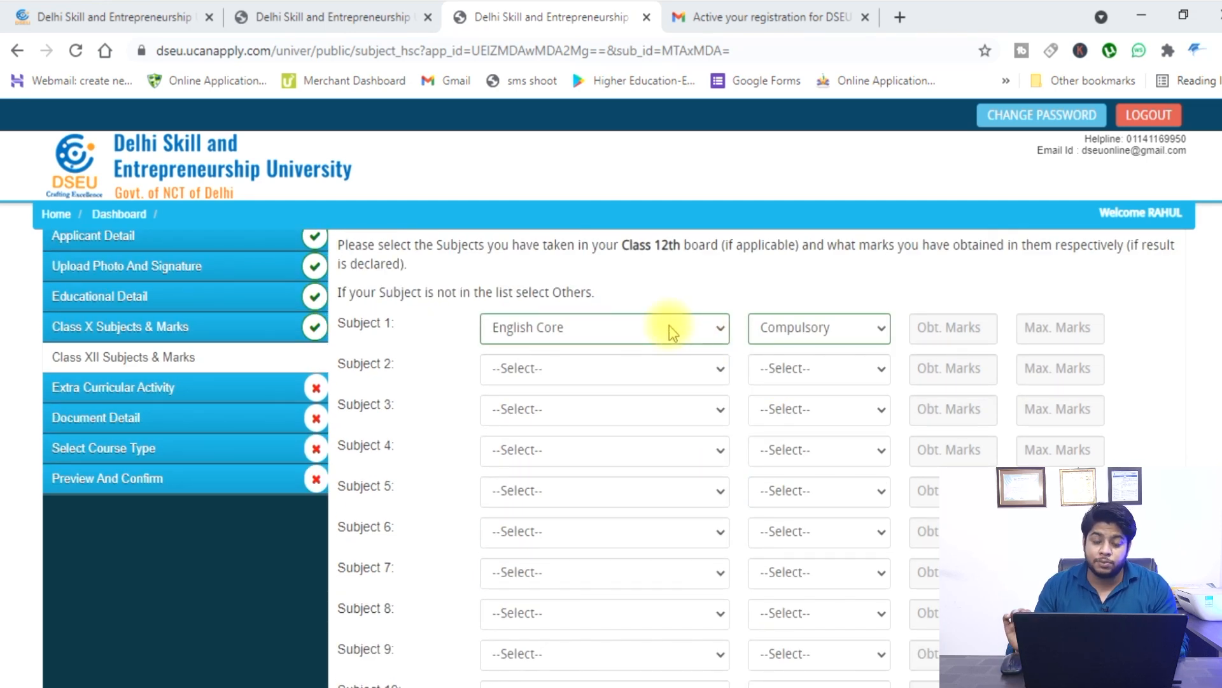
Add Carnatic Melodic (Optional) and Carnatic Percussion (Compulsory) as Subjects 2 and 3.
left_click(704, 376)
left_click(627, 240)
left_click(821, 370)
left_click(807, 425)
left_click(688, 411)
left_click(627, 297)
left_click(878, 403)
left_click(850, 450)
Add Banking and Business Administration, both Compulsory, as Subjects 4 and 5, then save.
left_click(637, 450)
left_click(592, 171)
left_click(821, 450)
left_click(818, 490)
left_click(636, 491)
left_click(592, 330)
left_click(820, 490)
left_click(813, 538)
scroll(873, 483, "down", 5)
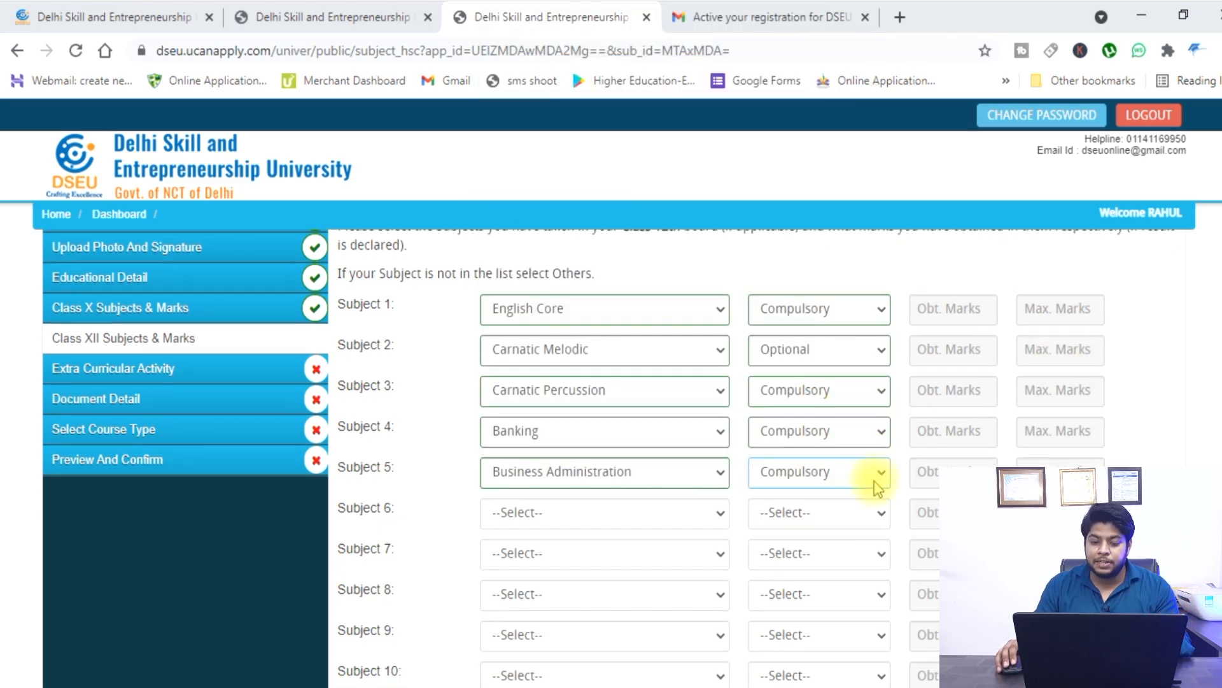
left_click(1143, 445)
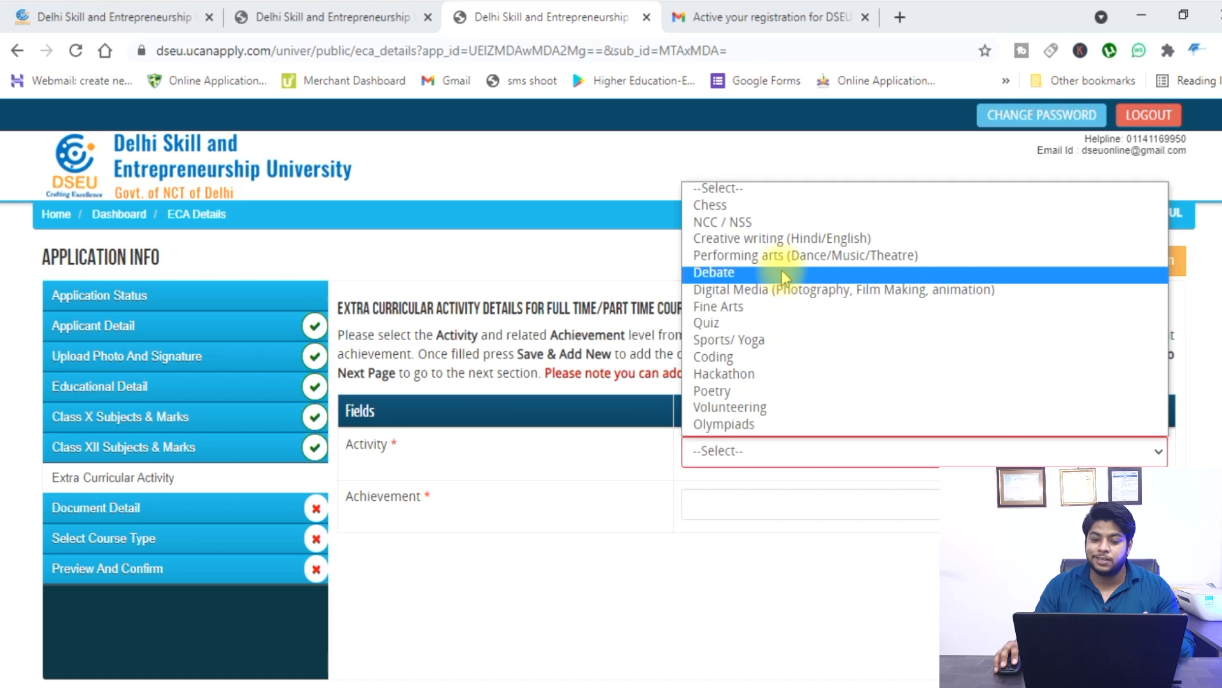
Look over the Activity and Achievement lists without choosing, then proceed to Document Detail.
left_click(777, 518)
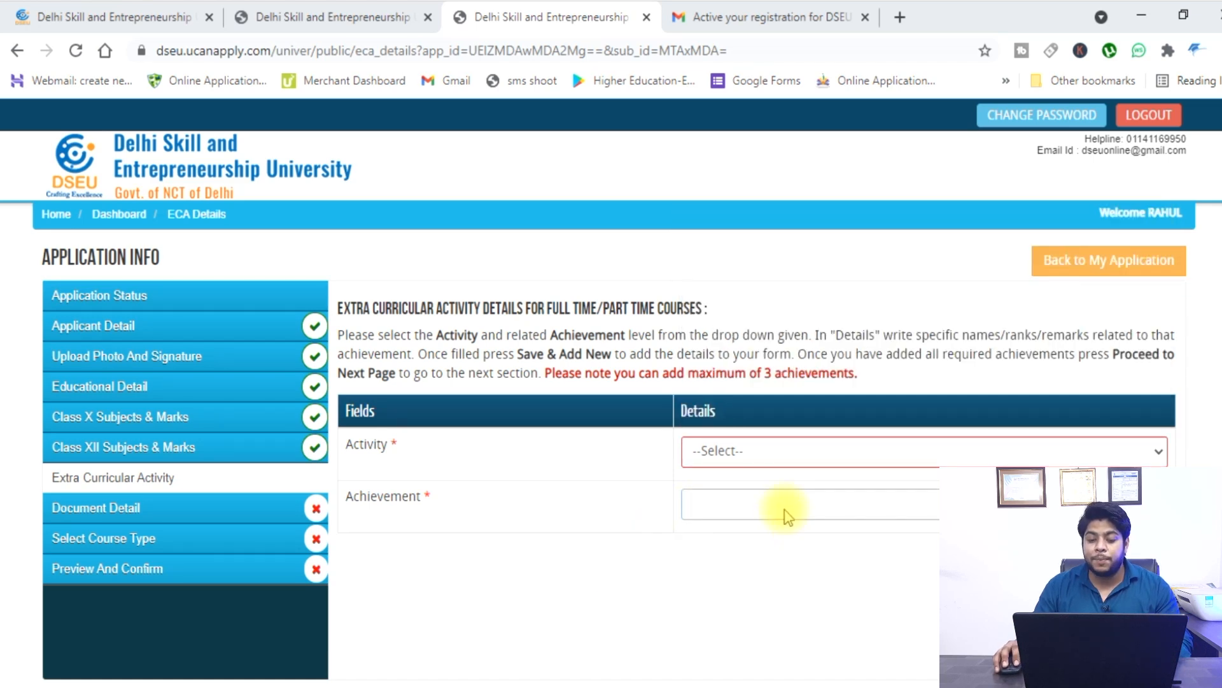
left_click(777, 509)
scroll(847, 314, "down", 10)
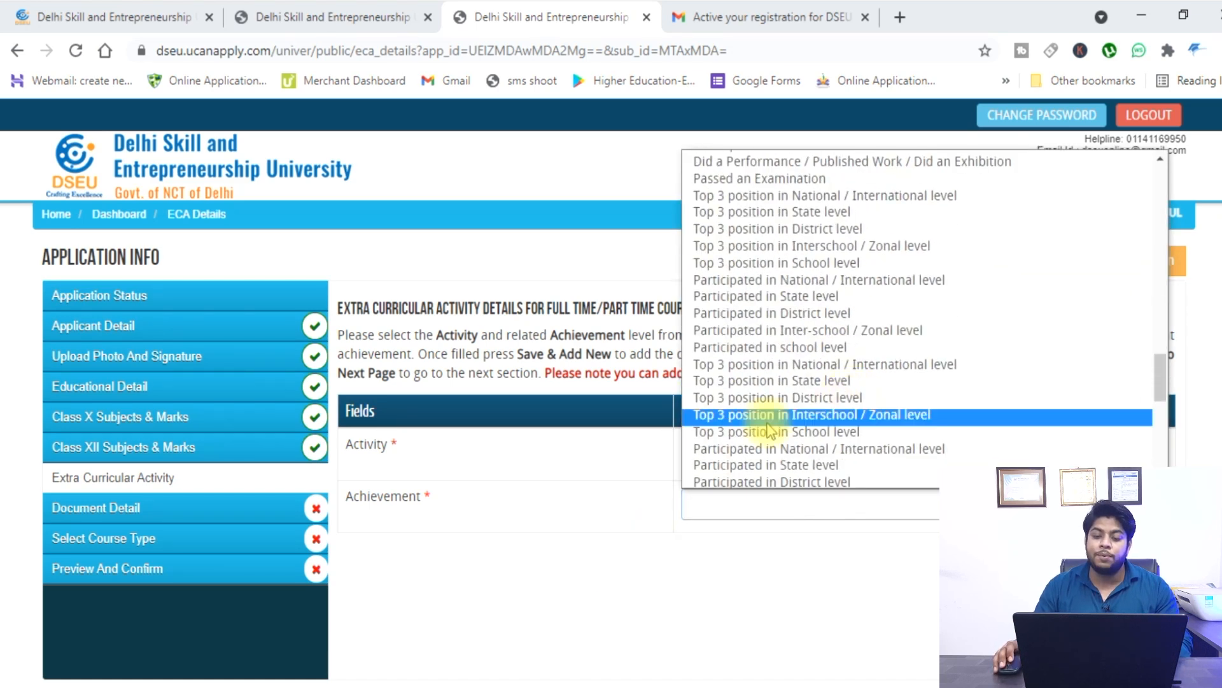
left_click(646, 449)
scroll(646, 449, "down", 1)
scroll(647, 449, "up", 1)
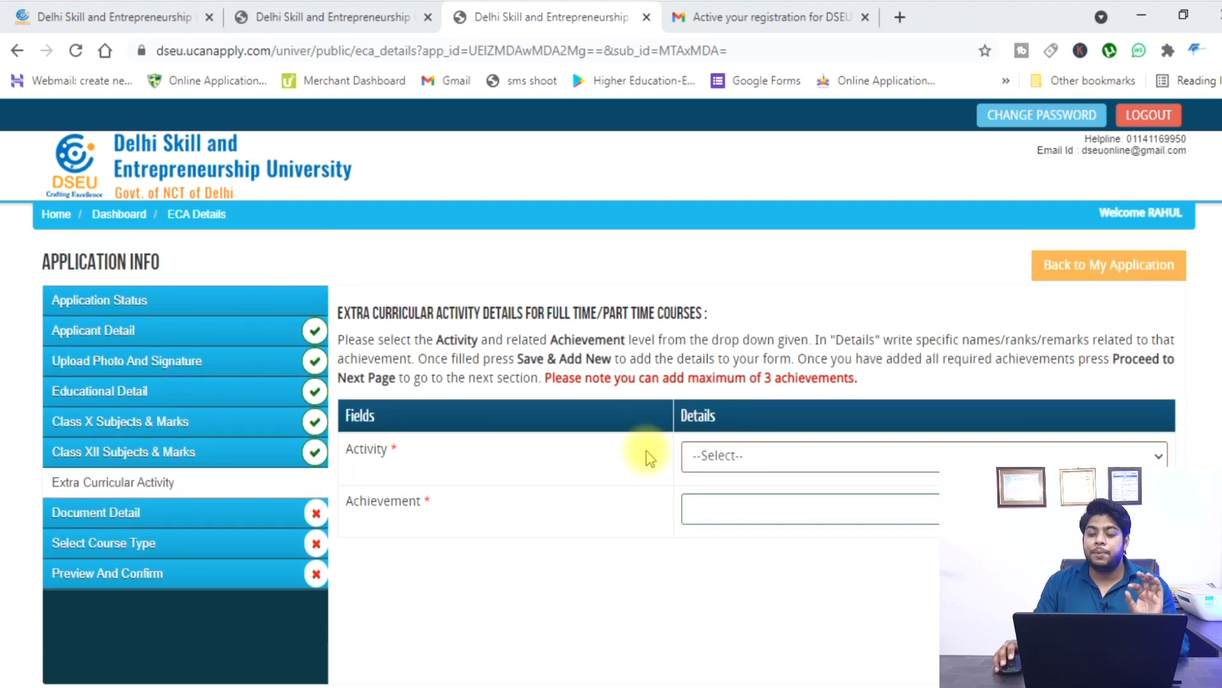
scroll(647, 450, "down", 1)
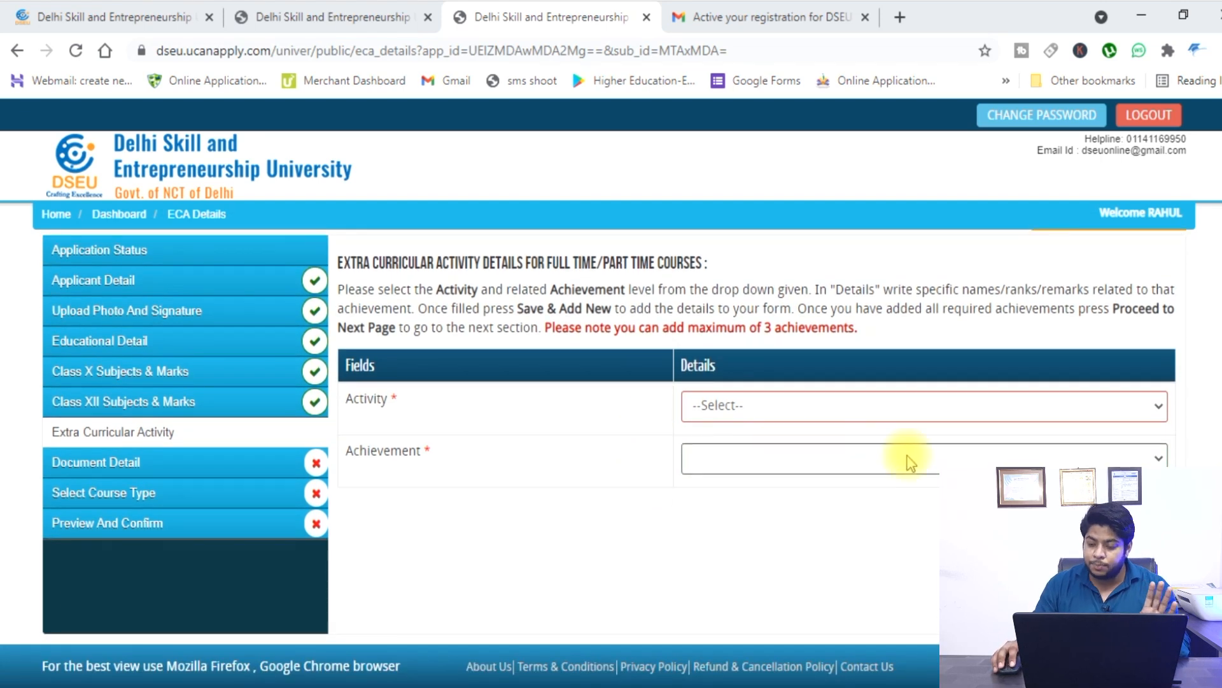
left_click(1109, 513)
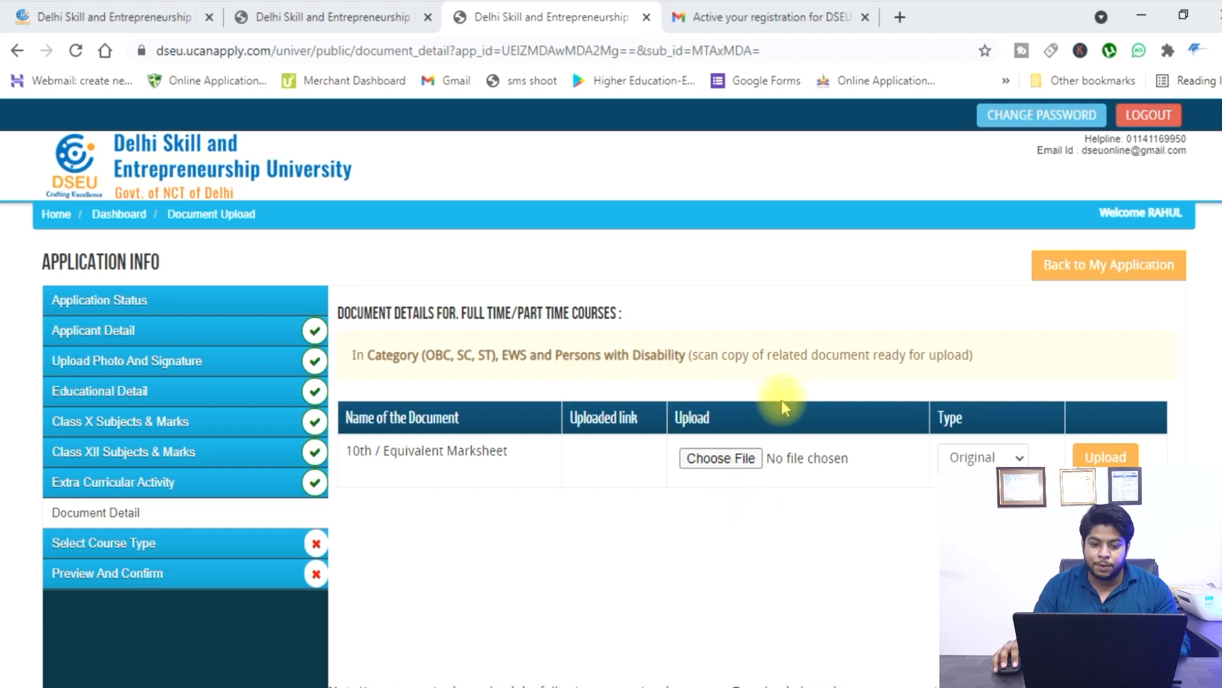
Upload 'pdf sample' as the 10th marksheet and save to reach Course Type Selection.
left_click(742, 459)
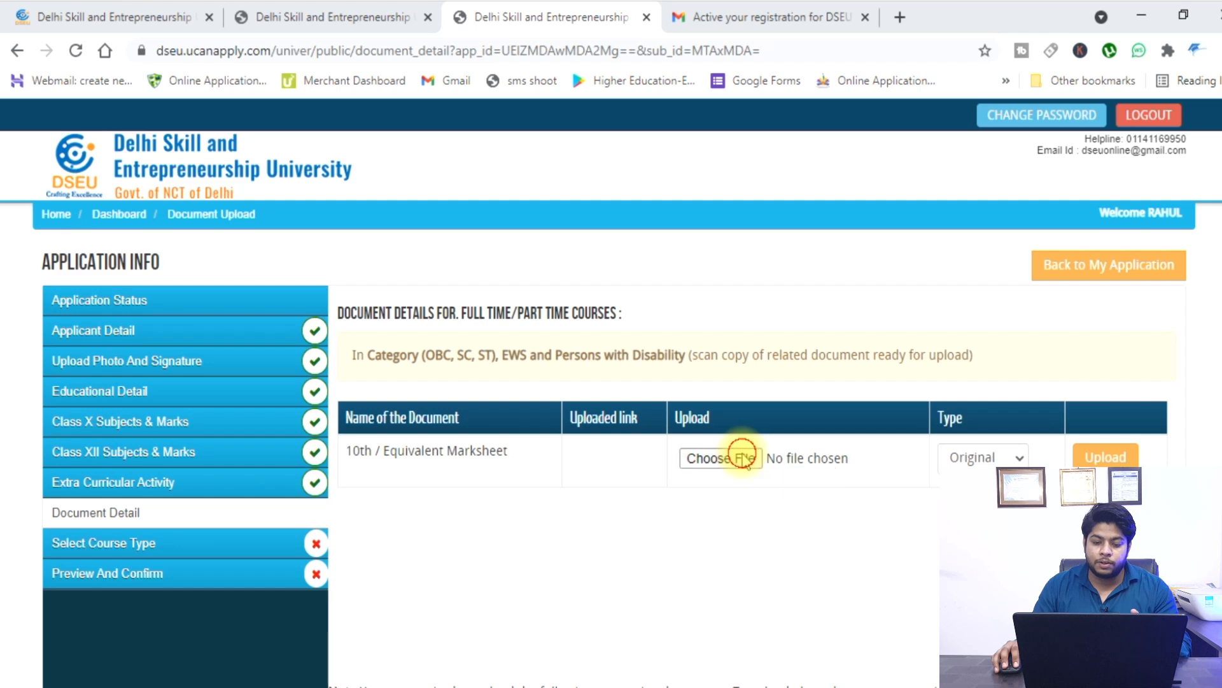
double_click(437, 201)
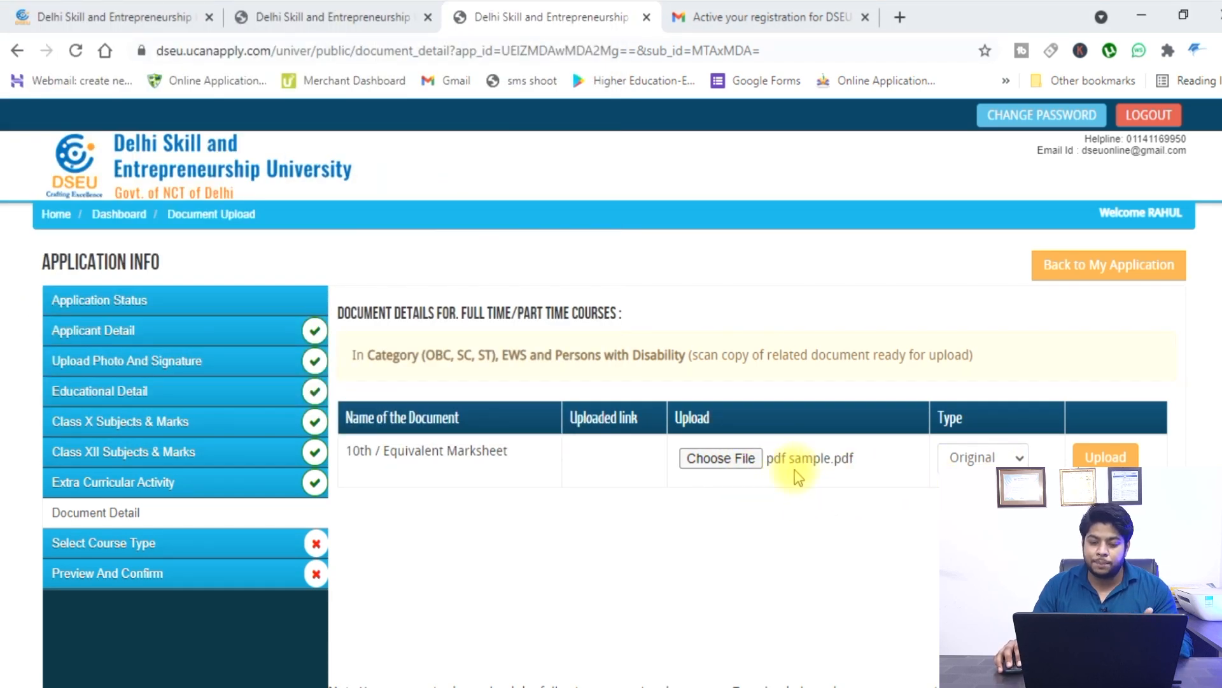
left_click(1129, 456)
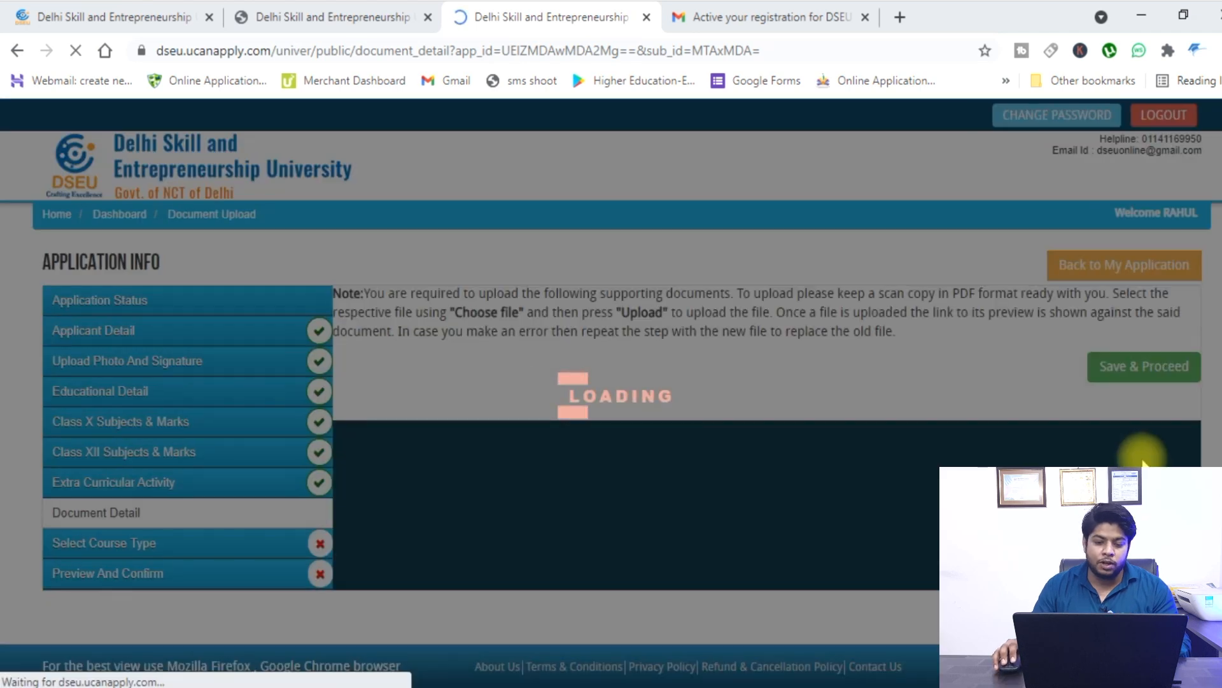
scroll(984, 393, "down", 1)
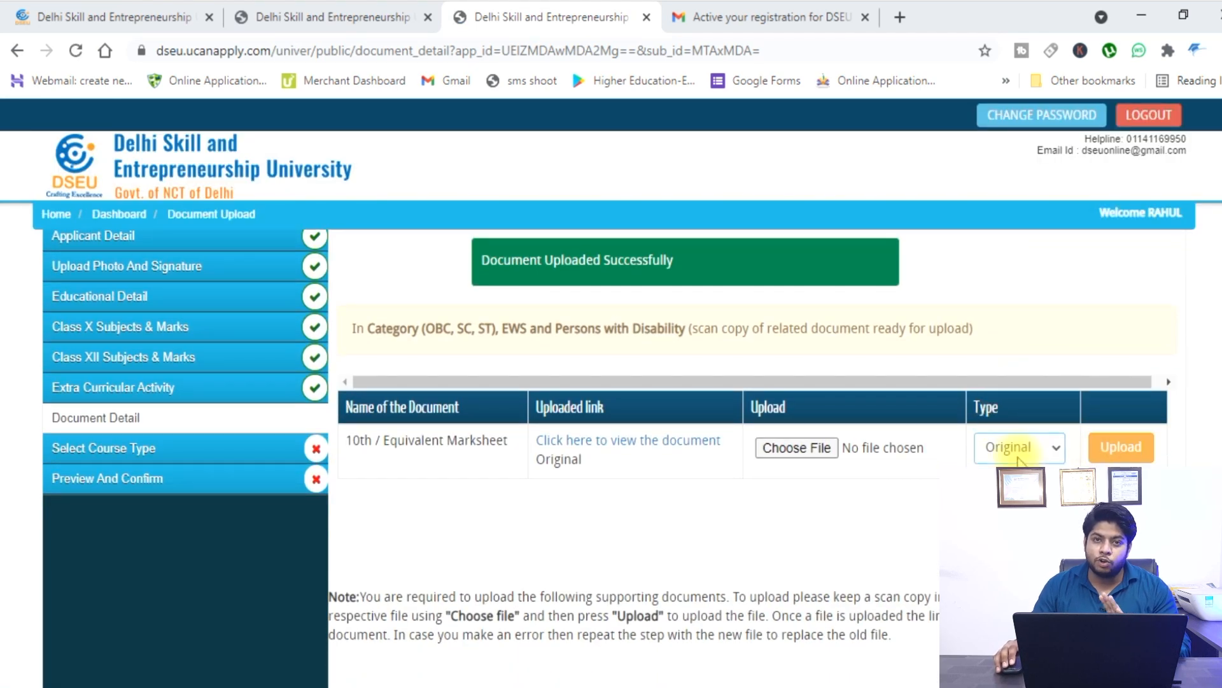
scroll(1012, 448, "down", 1)
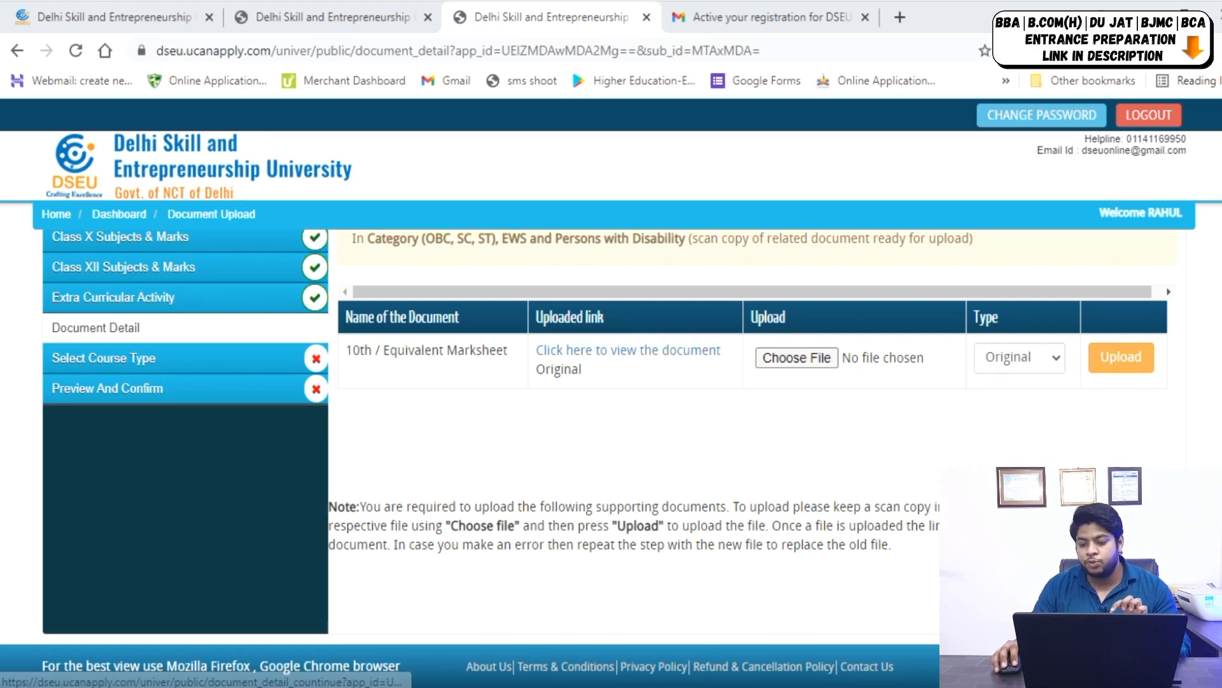
left_click(1137, 595)
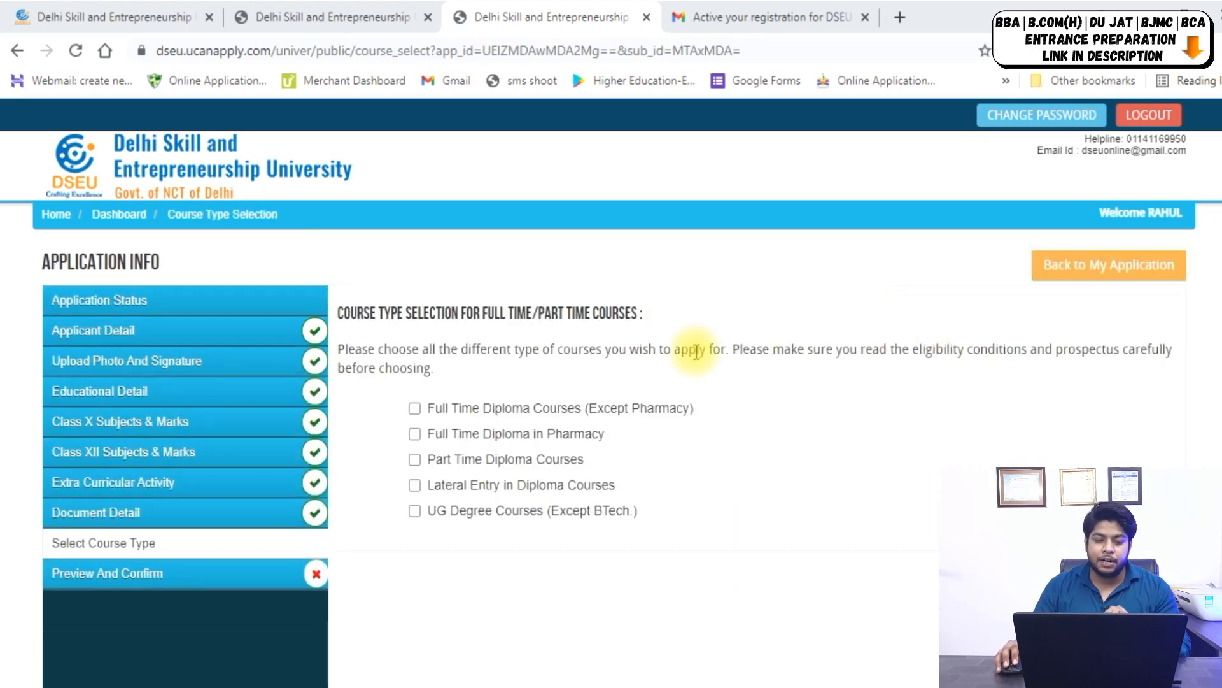
Save the UG Degree Courses (Except BTech.) choice and bring up the 2021-2022 application form preview.
scroll(707, 347, "down", 1)
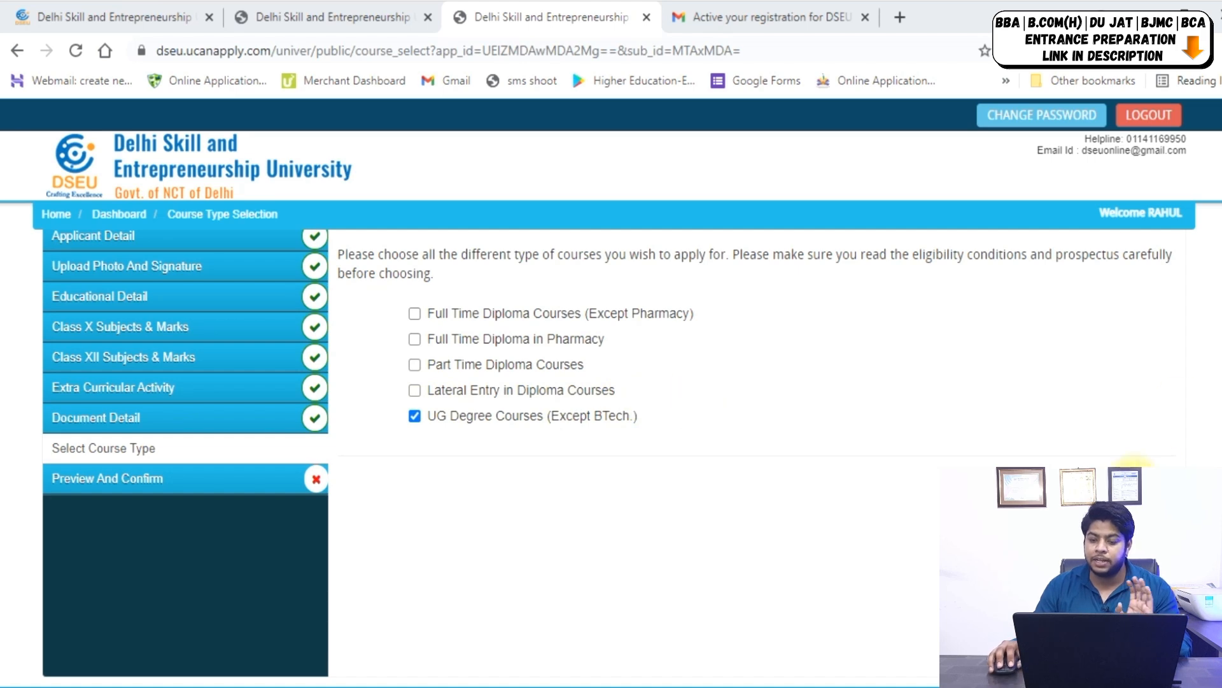
left_click(1130, 481)
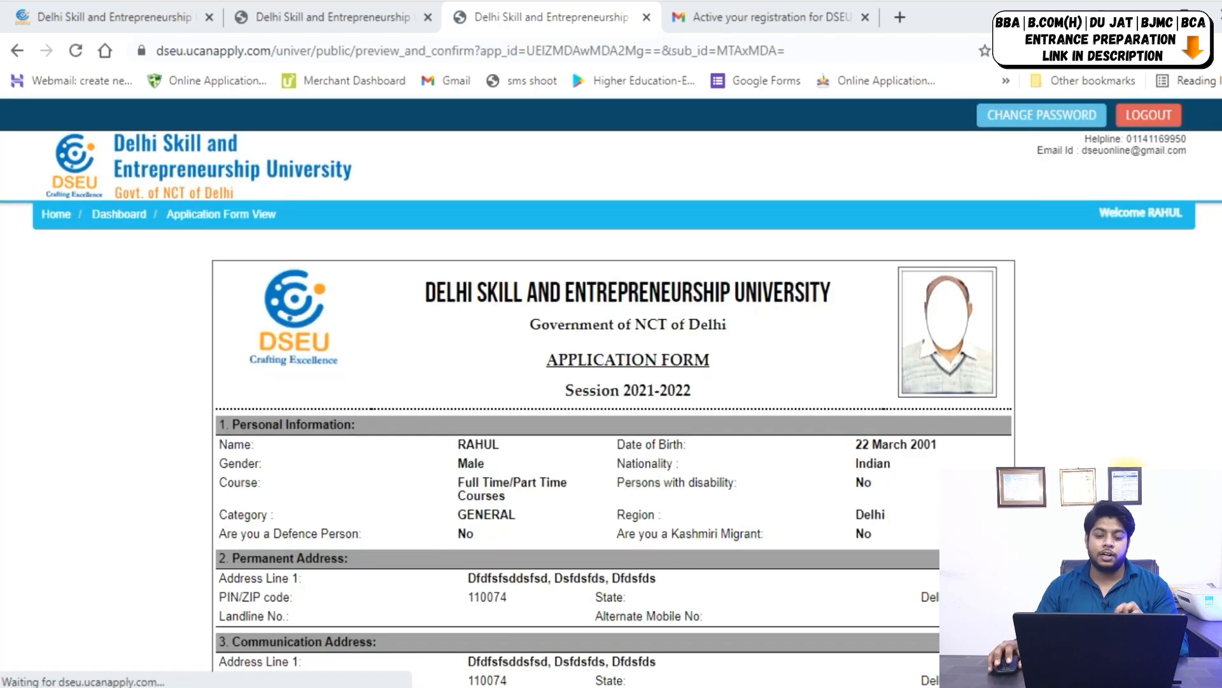
Review the form preview and tick the I CONFIRM THE ABOVE declaration.
scroll(836, 305, "down", 17)
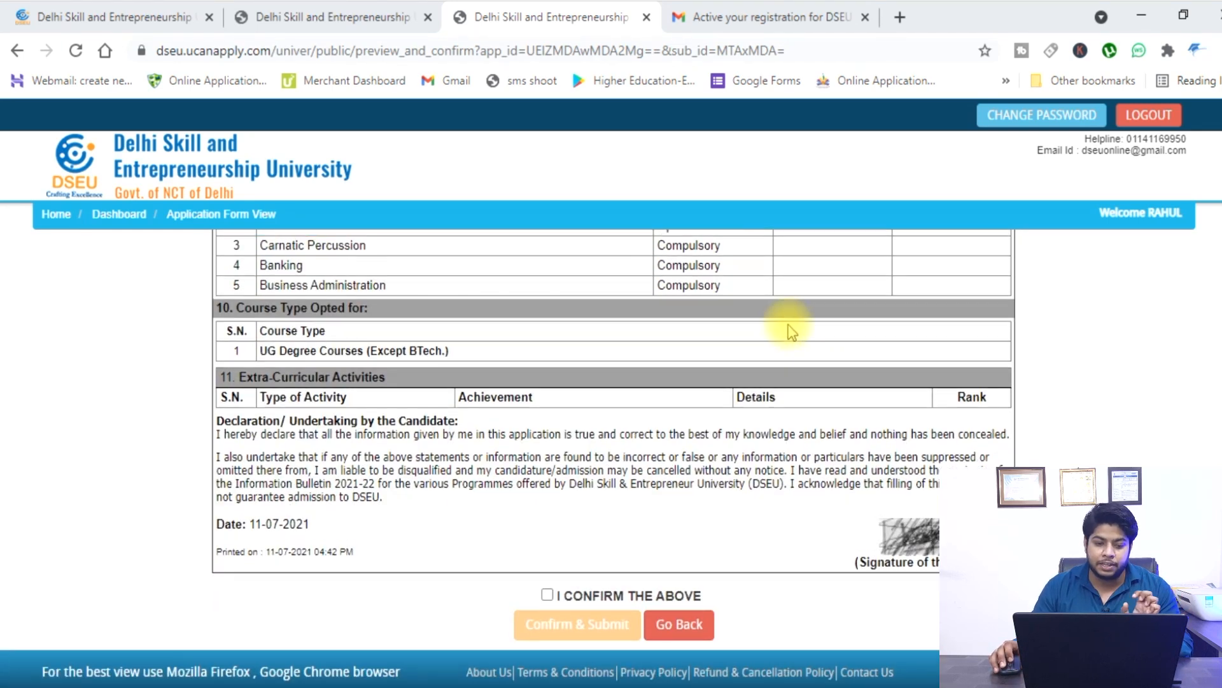
scroll(784, 331, "up", 15)
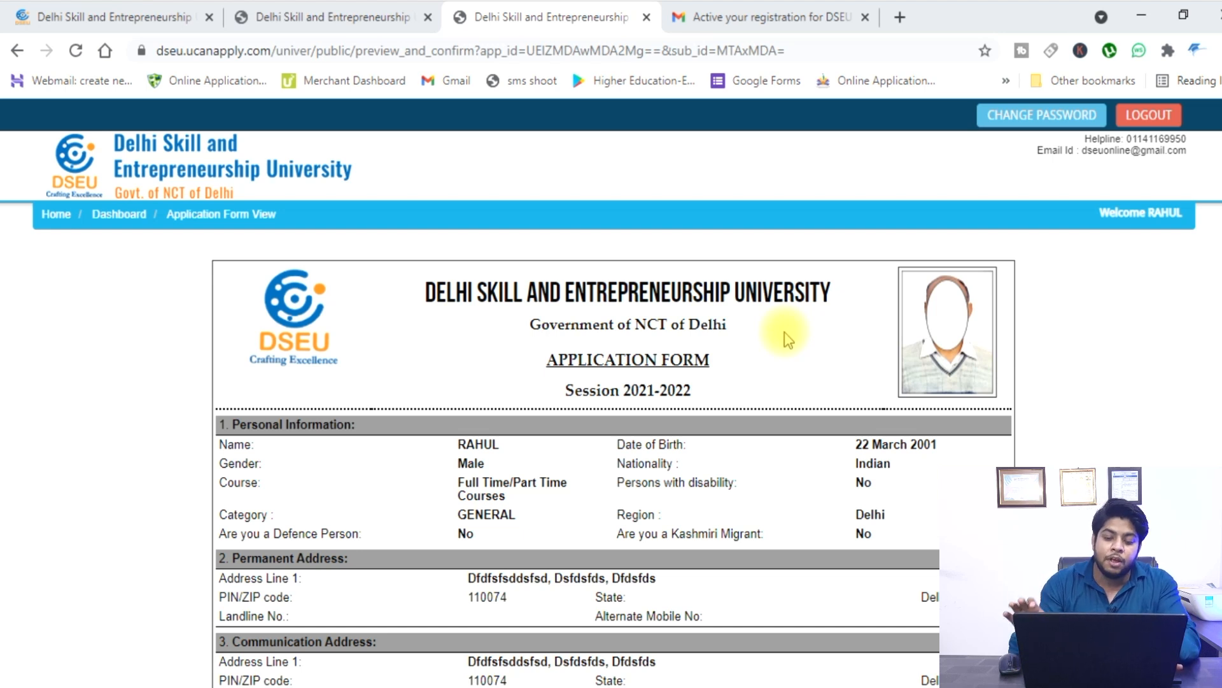
scroll(770, 345, "down", 4)
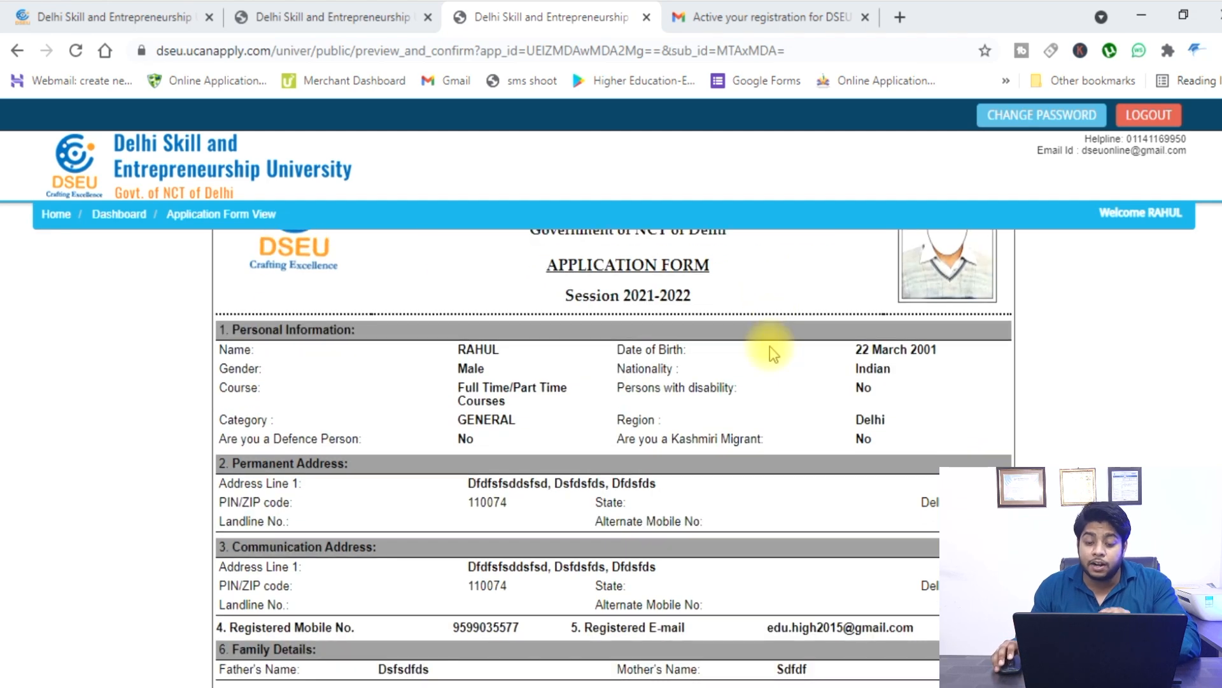
scroll(771, 346, "down", 6)
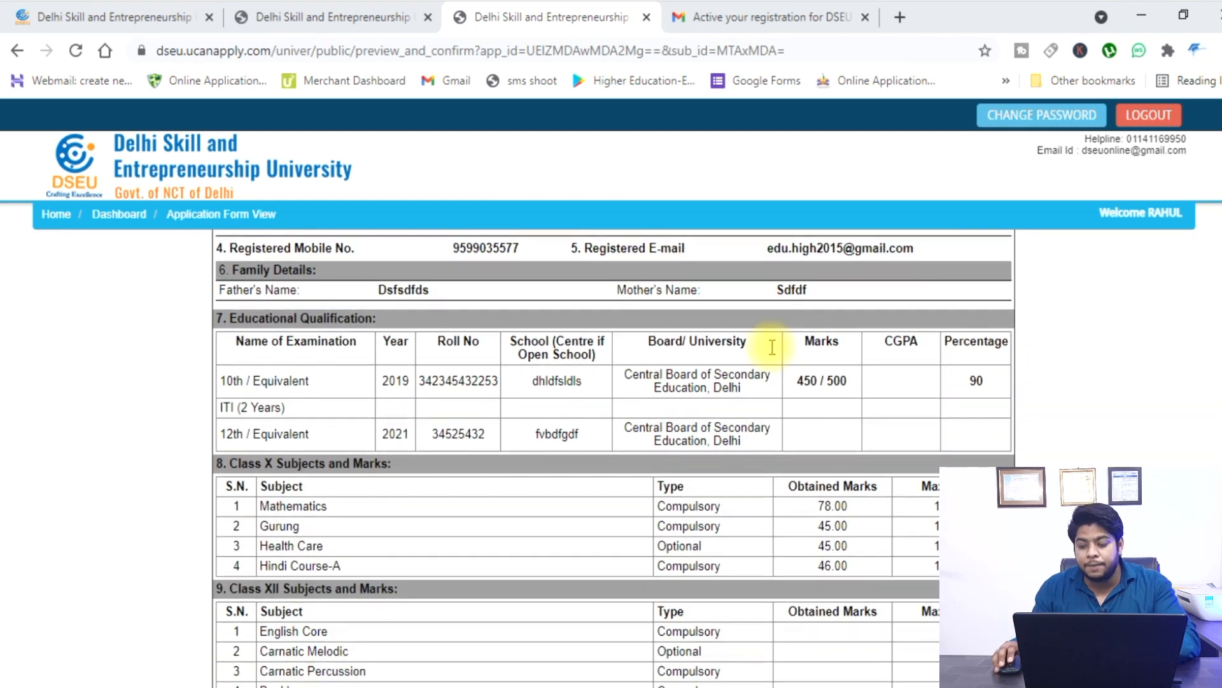
scroll(776, 354, "down", 4)
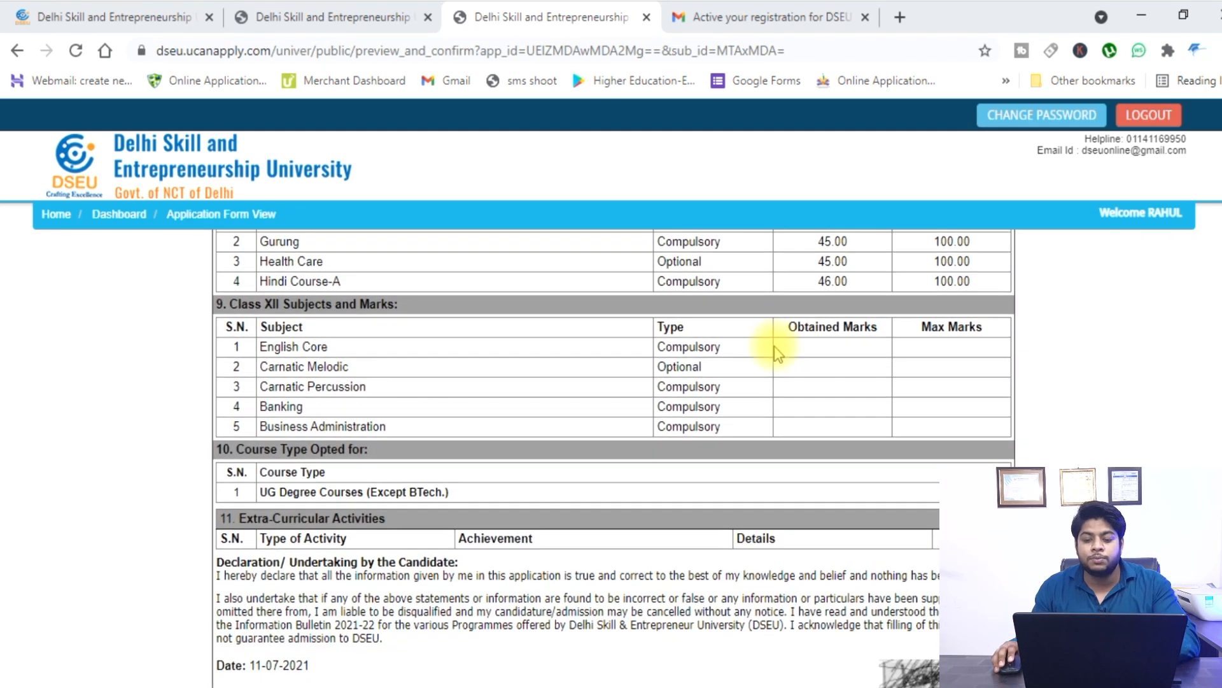
left_click(547, 589)
Confirm and submit the application, then continue to the Rs 500 fee payment page.
left_click(545, 630)
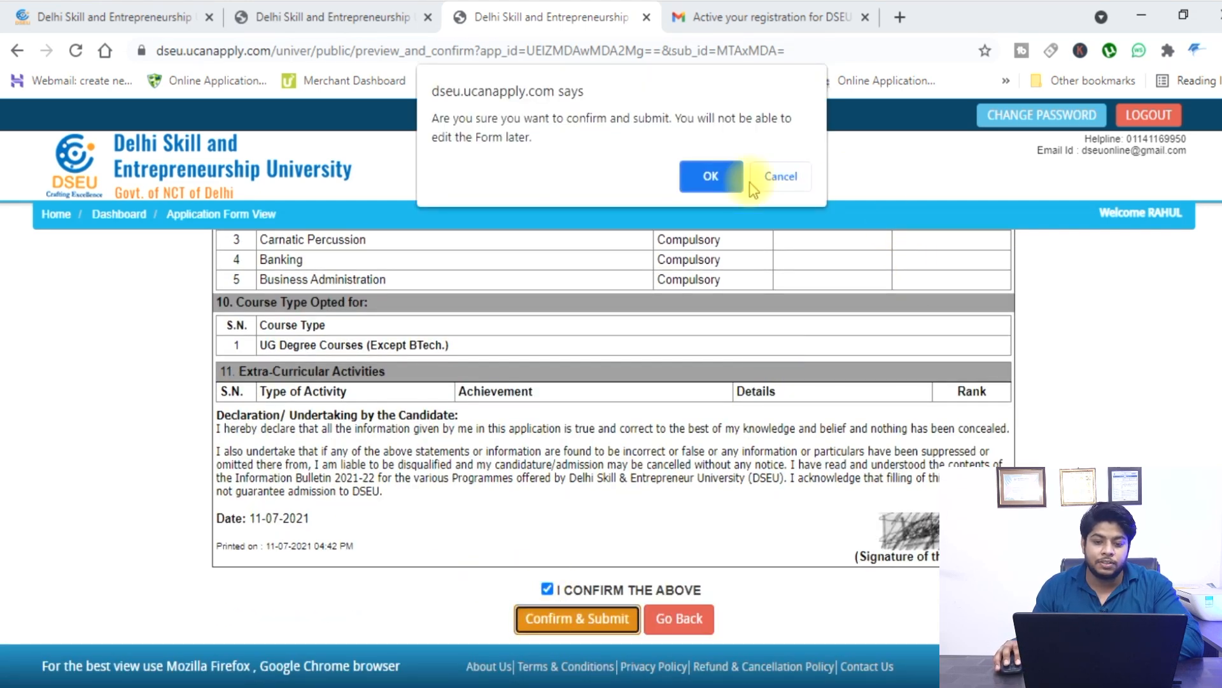
left_click(712, 175)
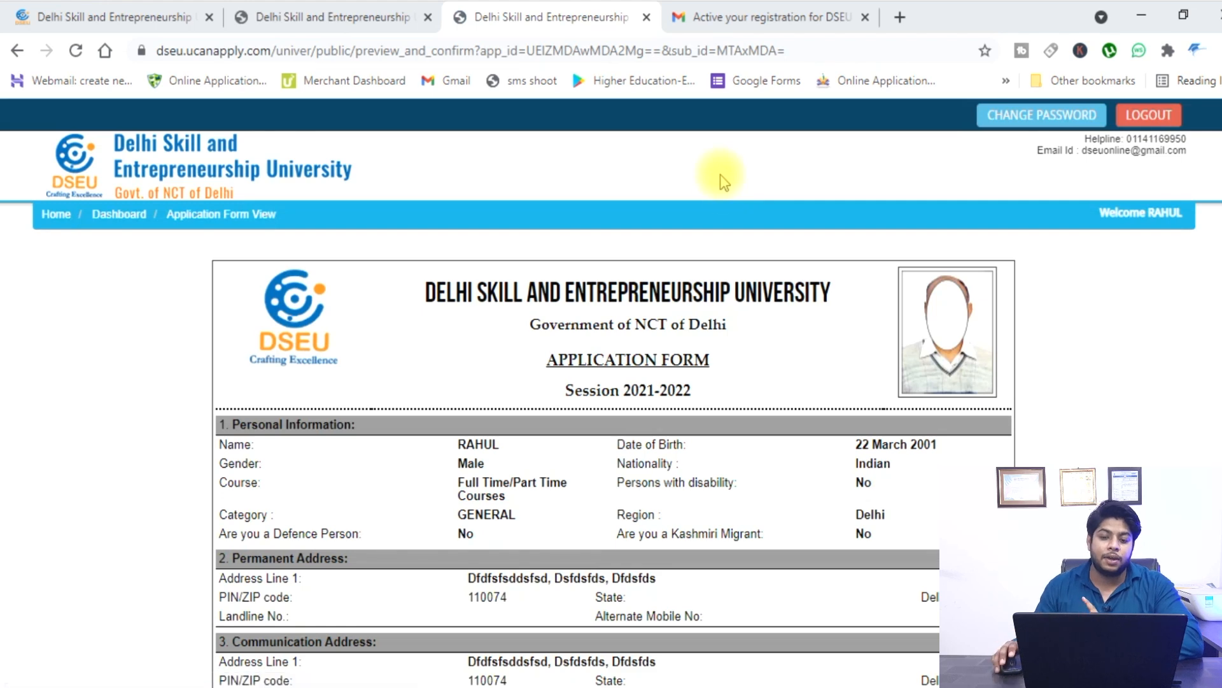
scroll(726, 187, "down", 15)
left_click(568, 630)
Set Payment Type to ONLINE and choose Net Banking on Other Banks for the Rs.500 fee.
scroll(518, 518, "down", 3)
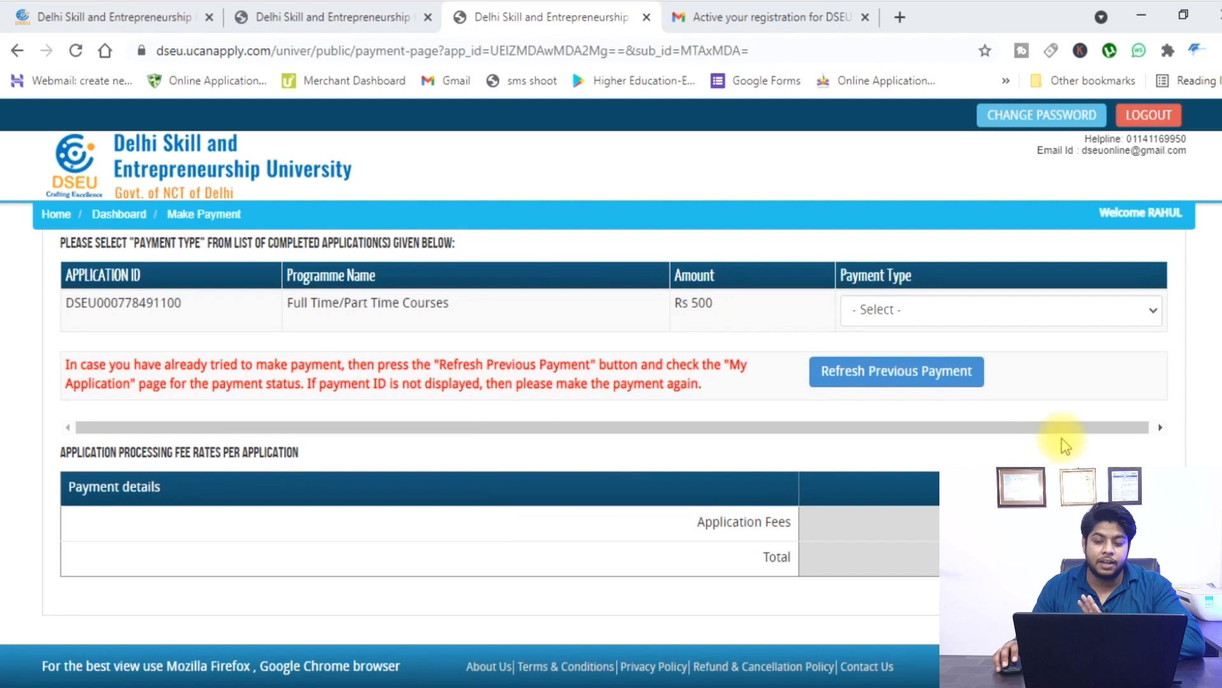
left_click(941, 300)
left_click(937, 349)
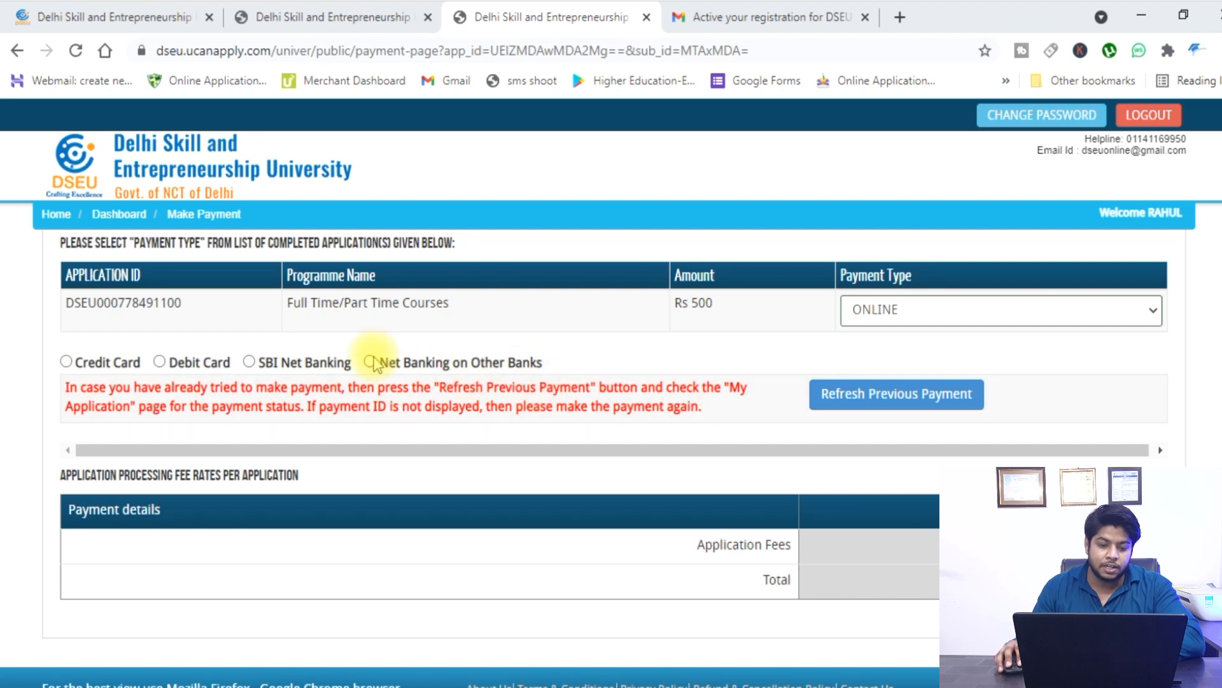
left_click(369, 362)
scroll(470, 355, "down", 2)
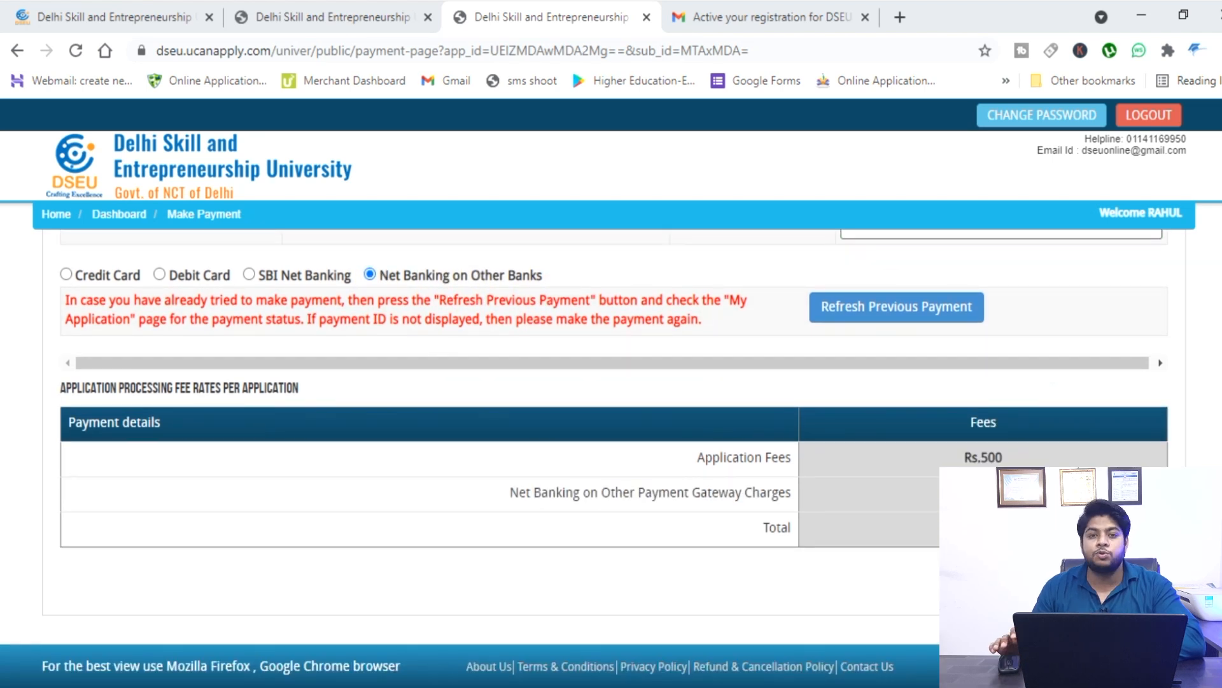